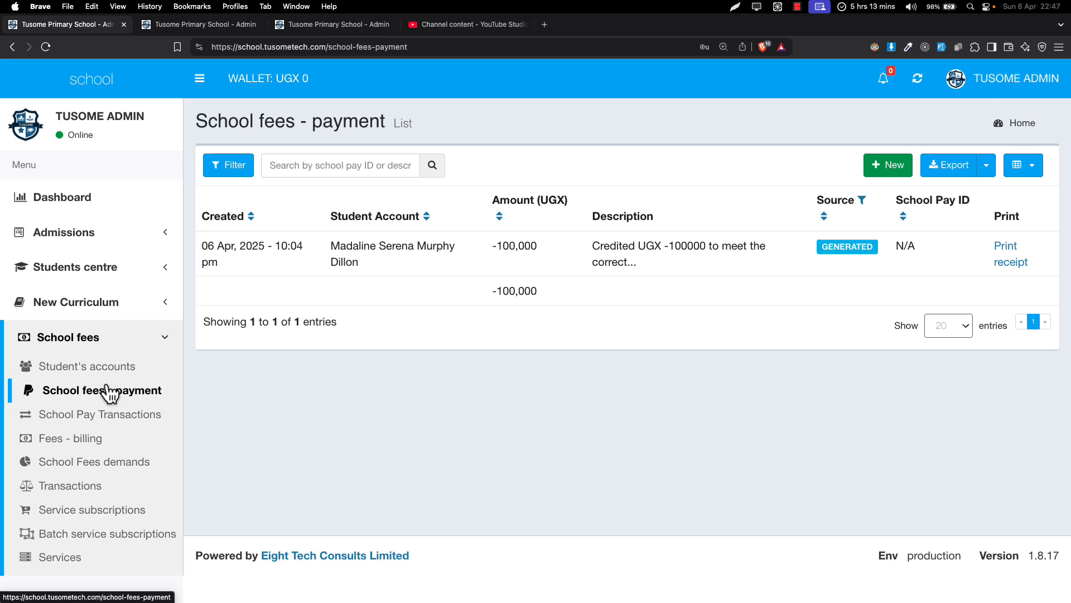
Review the first student's account balance in the students' accounts list, and look through the school fees transactions list.
{"action": "left_click", "coordinate": [116, 367]}
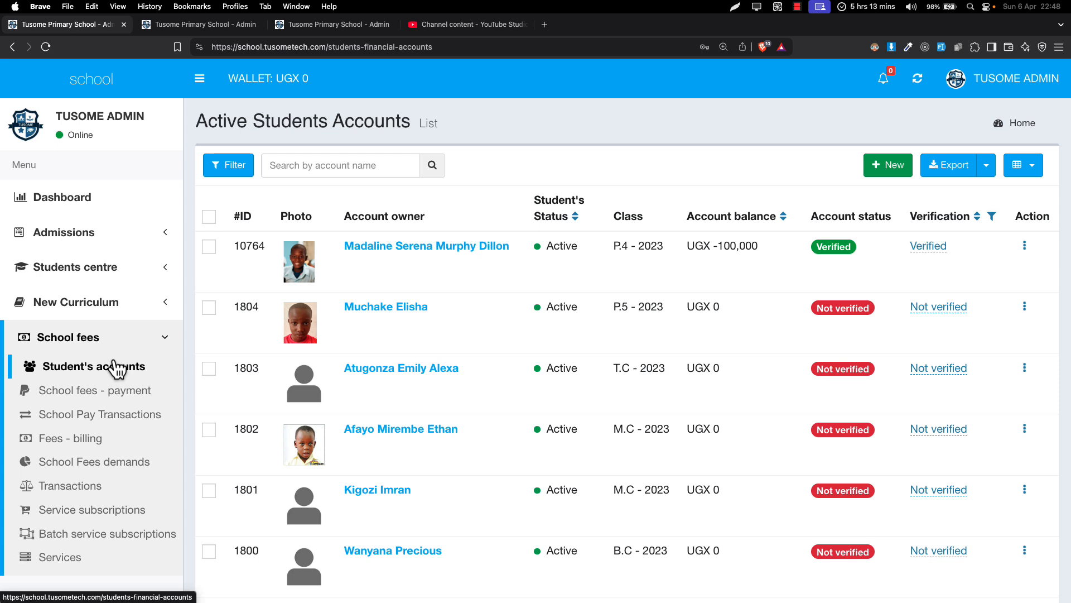
{"action": "left_click_drag", "start_coordinate": [704, 246], "coordinate": [759, 251]}
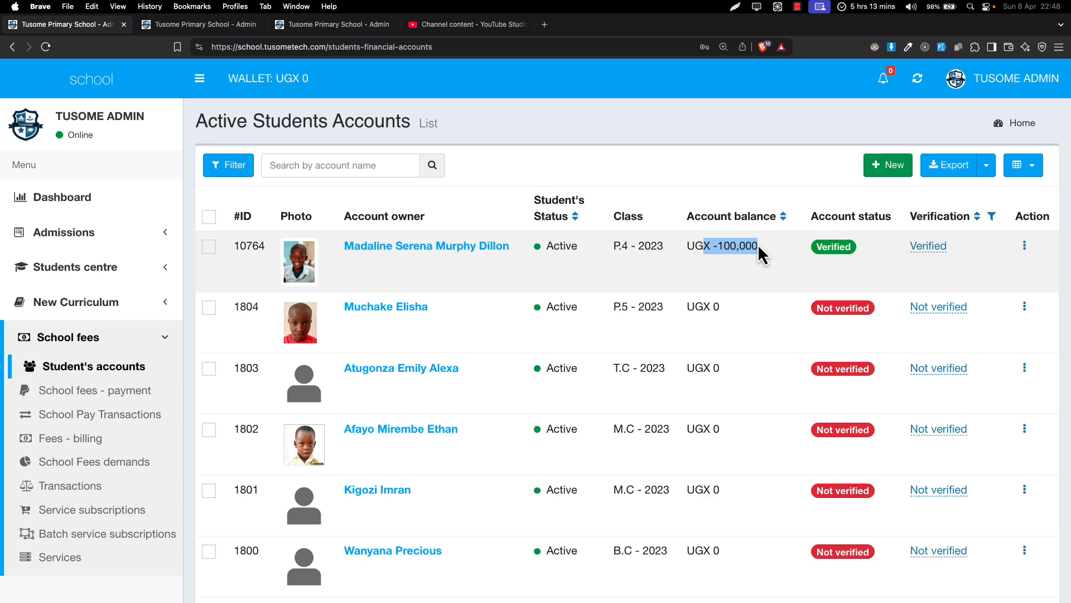
{"action": "left_click", "coordinate": [133, 500]}
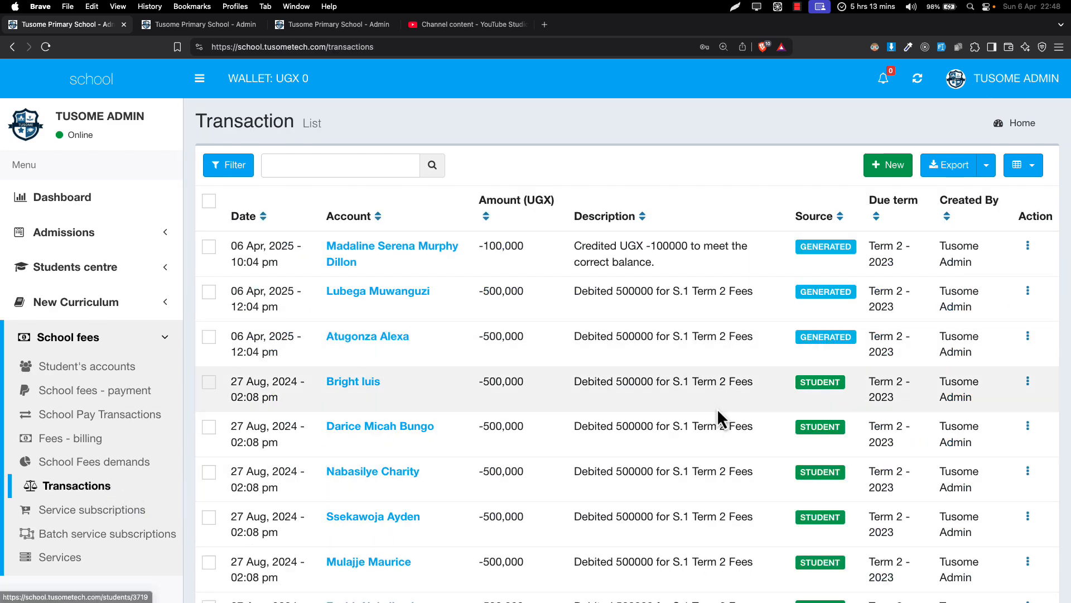
{"action": "scroll", "coordinate": [717, 417], "scroll_direction": "down", "scroll_amount": 5}
{"action": "scroll", "coordinate": [718, 416], "scroll_direction": "up", "scroll_amount": 5}
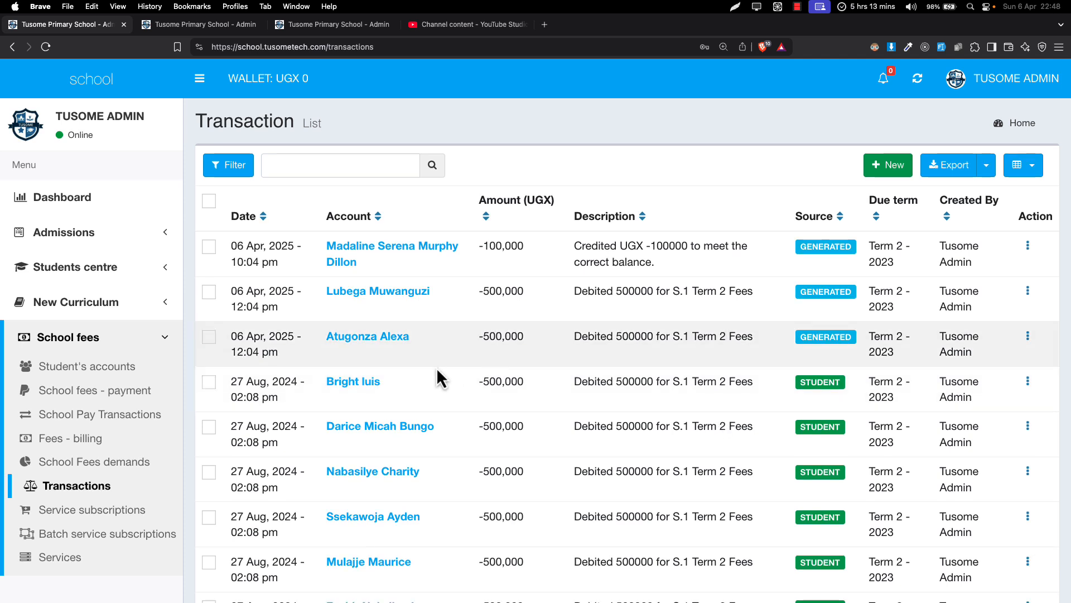
Start a new school fees payment and select the student's account by searching for the middle name copied from the student's profile.
{"action": "left_click", "coordinate": [136, 398]}
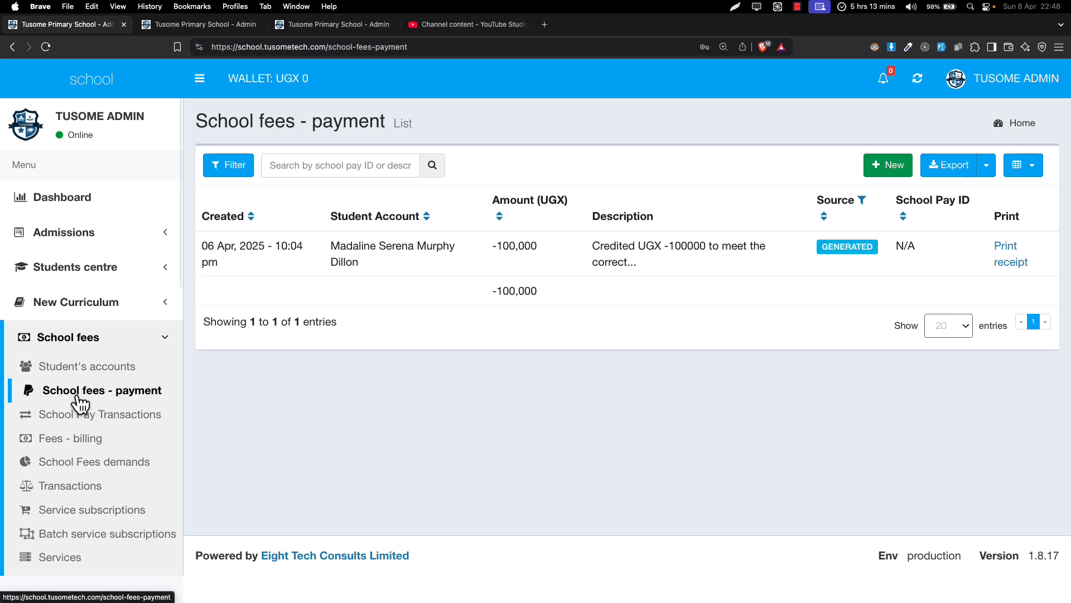
{"action": "left_click", "coordinate": [878, 174]}
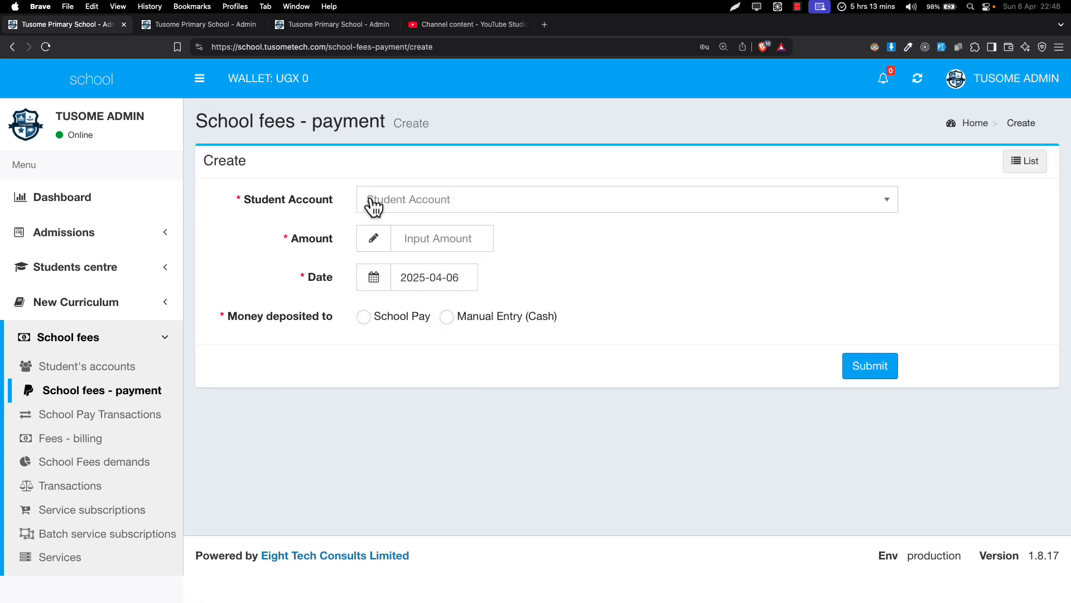
{"action": "left_click", "coordinate": [390, 208]}
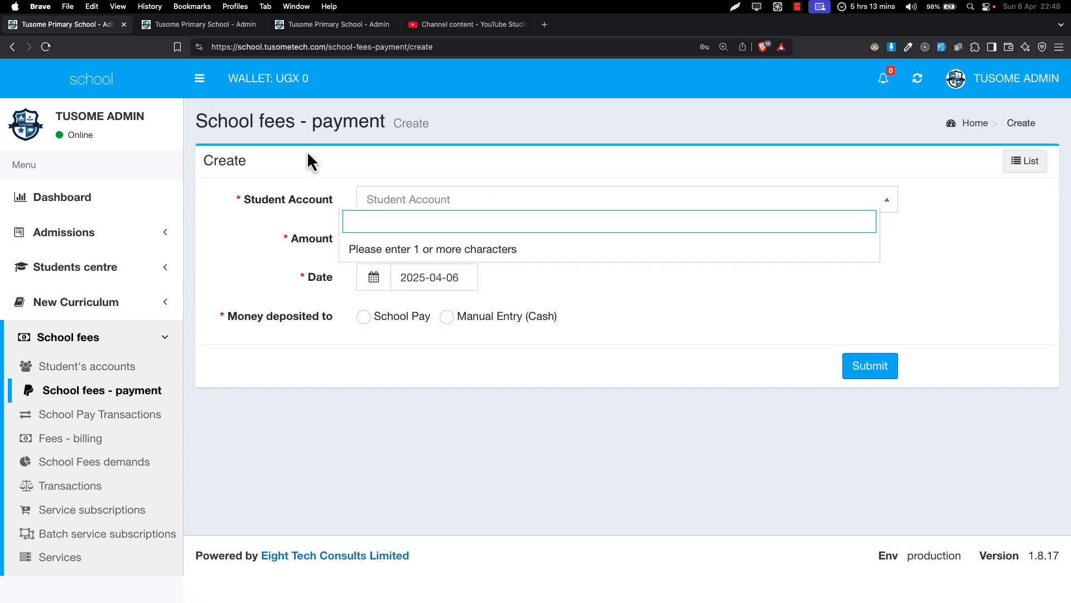
{"action": "left_click", "coordinate": [201, 24]}
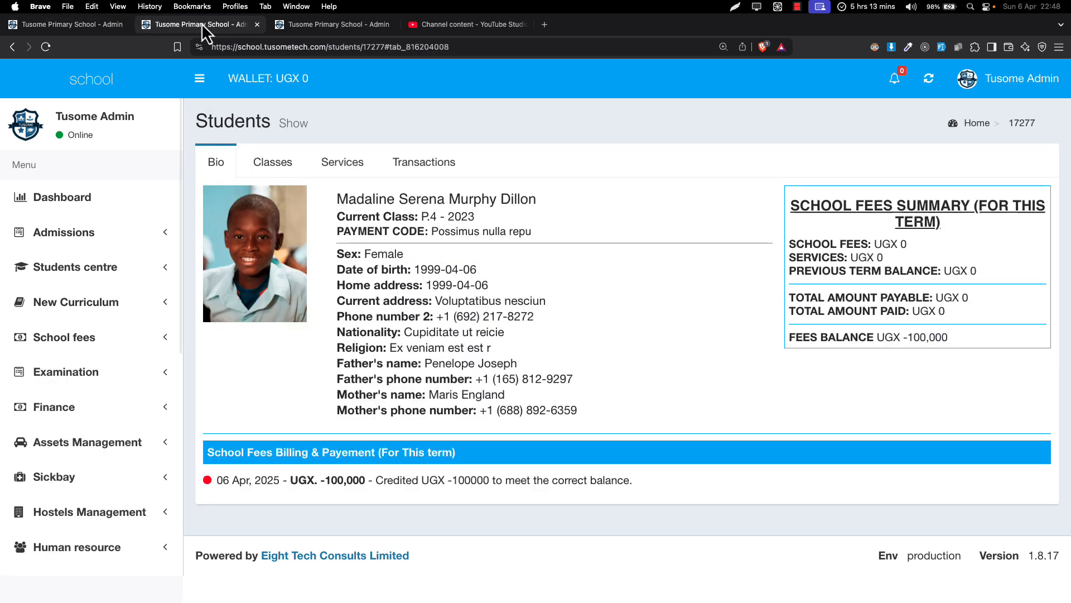
{"action": "double_click", "coordinate": [418, 200]}
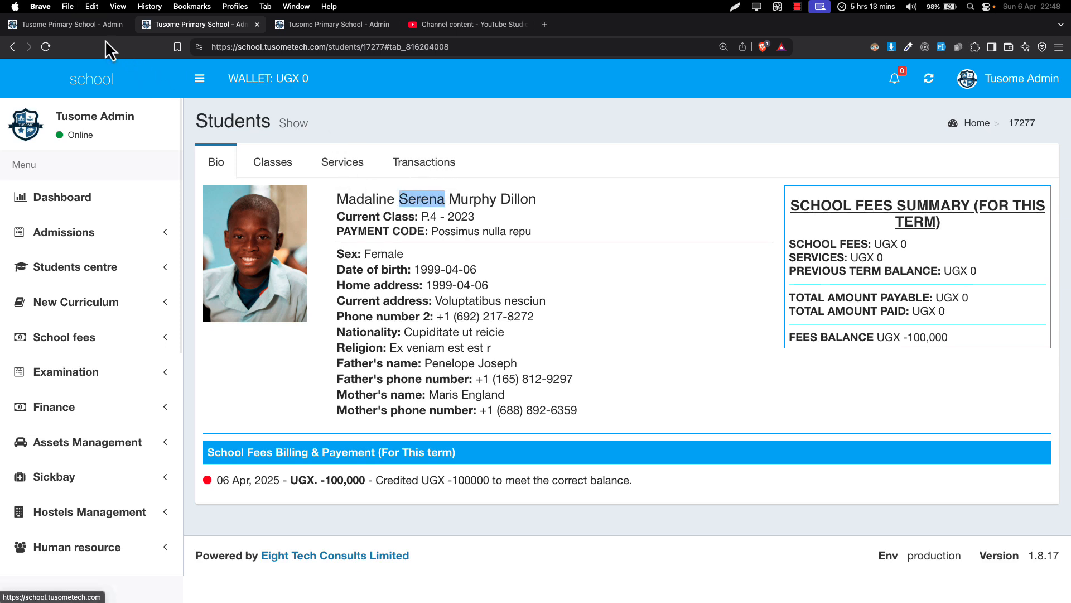
{"action": "key", "text": "super+c"}
{"action": "left_click", "coordinate": [84, 24]}
{"action": "key", "text": "super+v"}
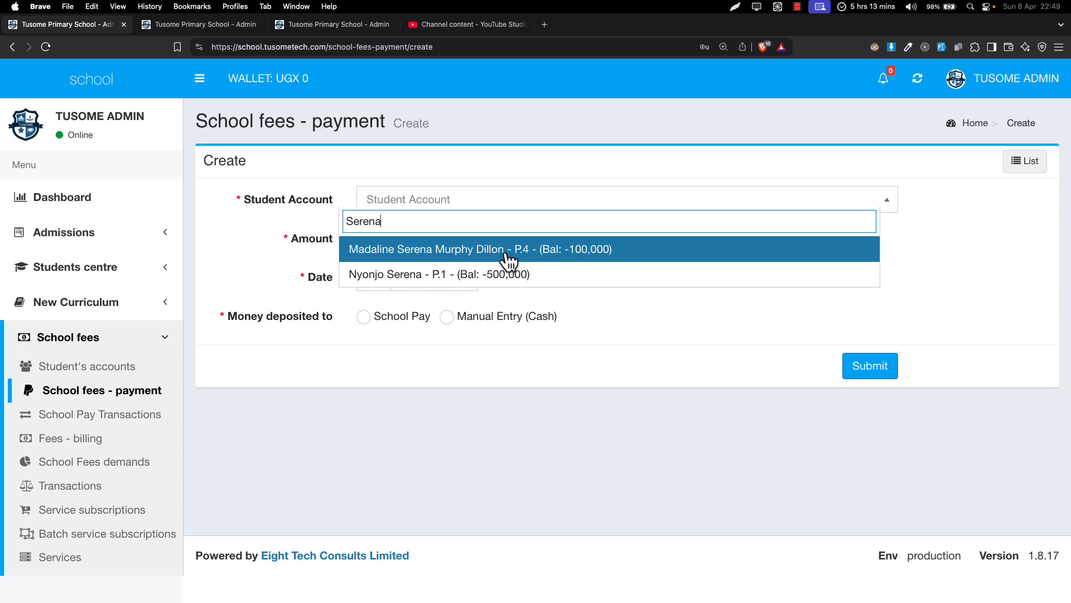
{"action": "left_click", "coordinate": [569, 253]}
Set the payment amount to 20000.
{"action": "left_click", "coordinate": [455, 238]}
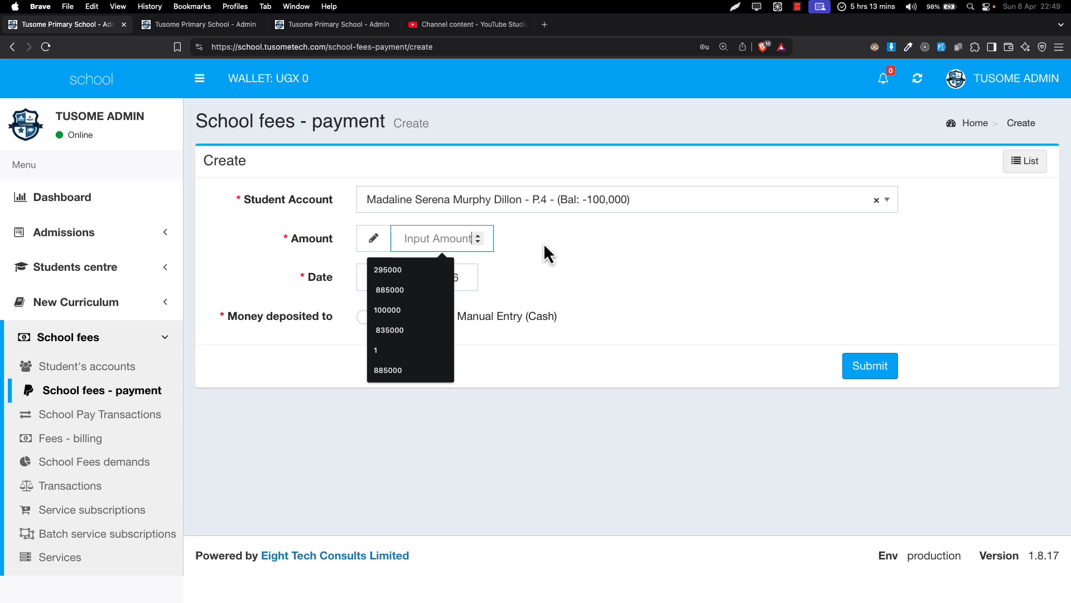
{"action": "type", "text": "20000"}
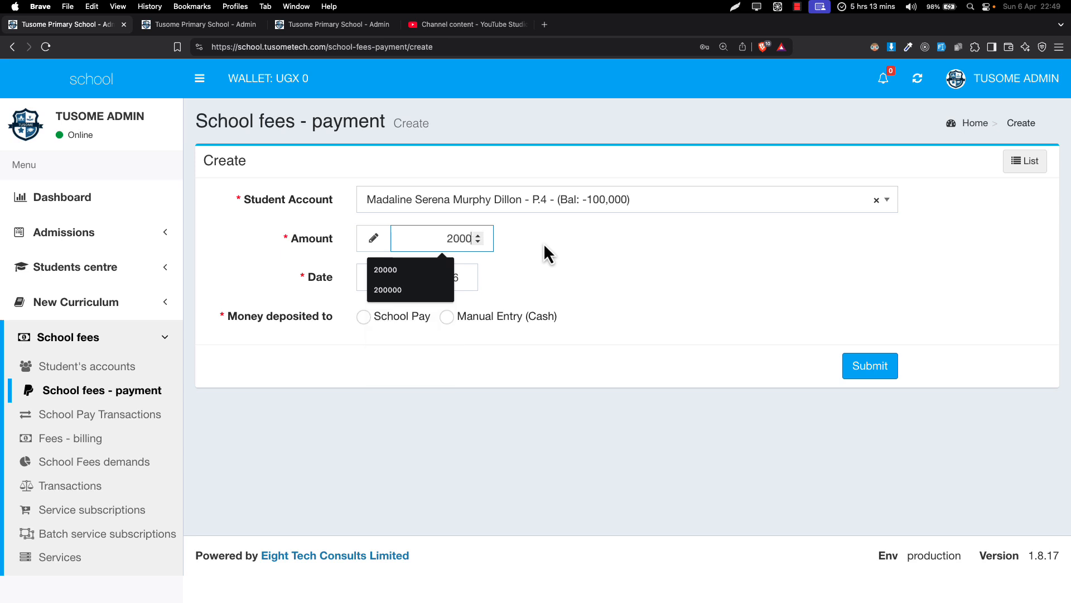
{"action": "left_click_drag", "start_coordinate": [451, 241], "coordinate": [340, 244]}
{"action": "left_click", "coordinate": [595, 262]}
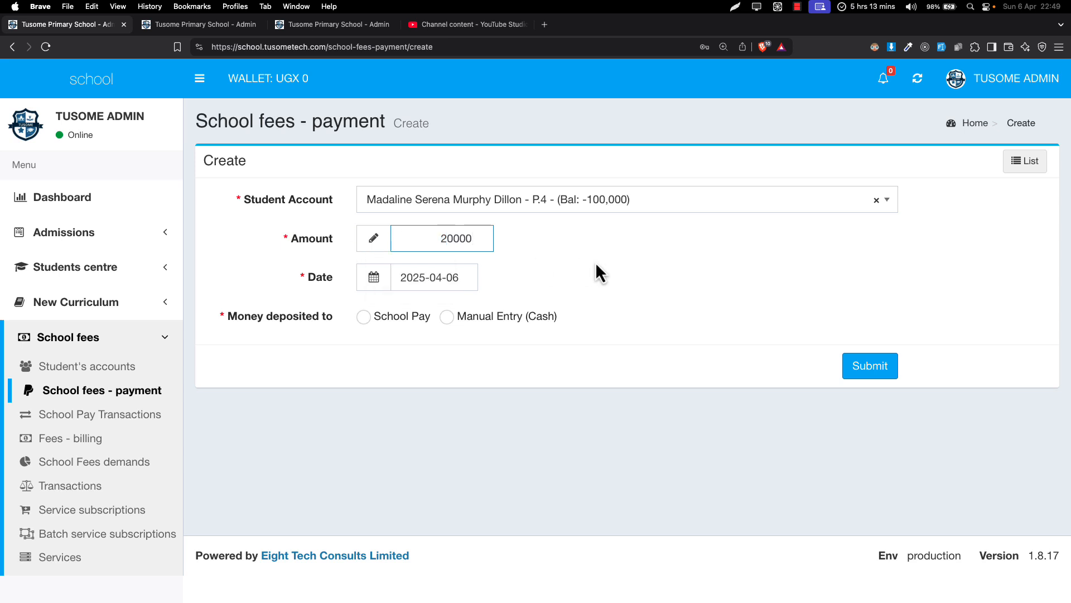
Change the payment date to 2025-04-05, and set it back to 2025-04-06.
{"action": "left_click", "coordinate": [439, 278]}
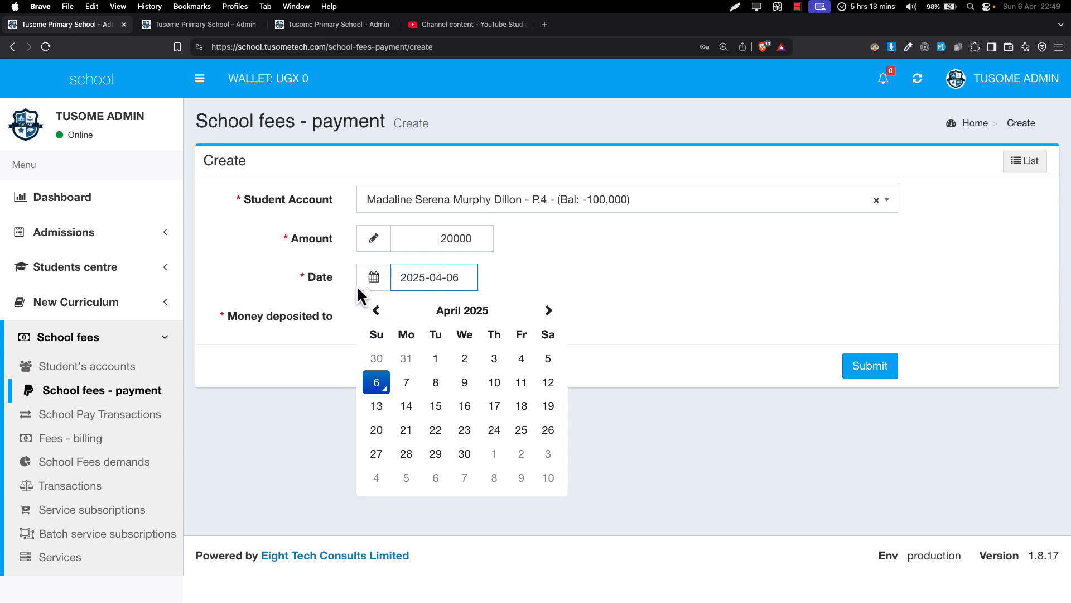
{"action": "left_click", "coordinate": [539, 363]}
{"action": "left_click", "coordinate": [454, 281]}
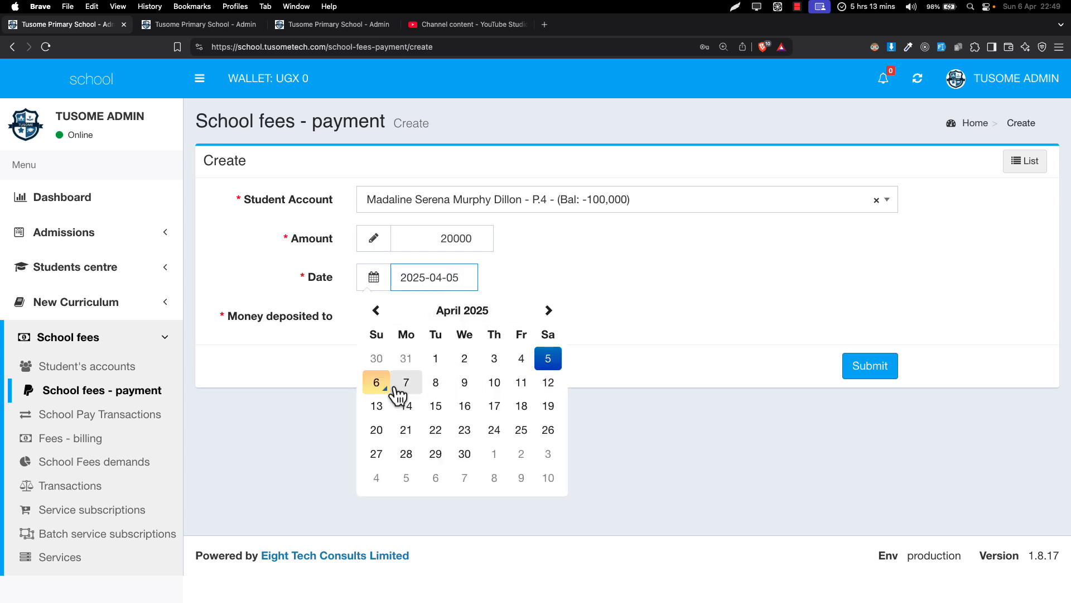
{"action": "left_click", "coordinate": [379, 384]}
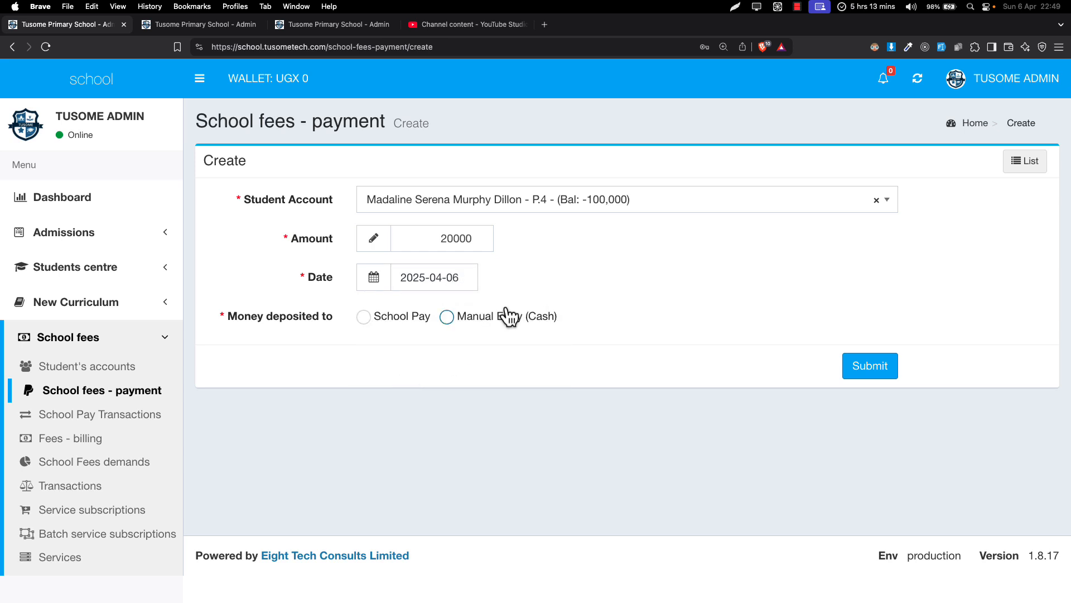
Try School Pay as the deposit destination and open the School Pay transaction ID for entry.
{"action": "left_click", "coordinate": [364, 317]}
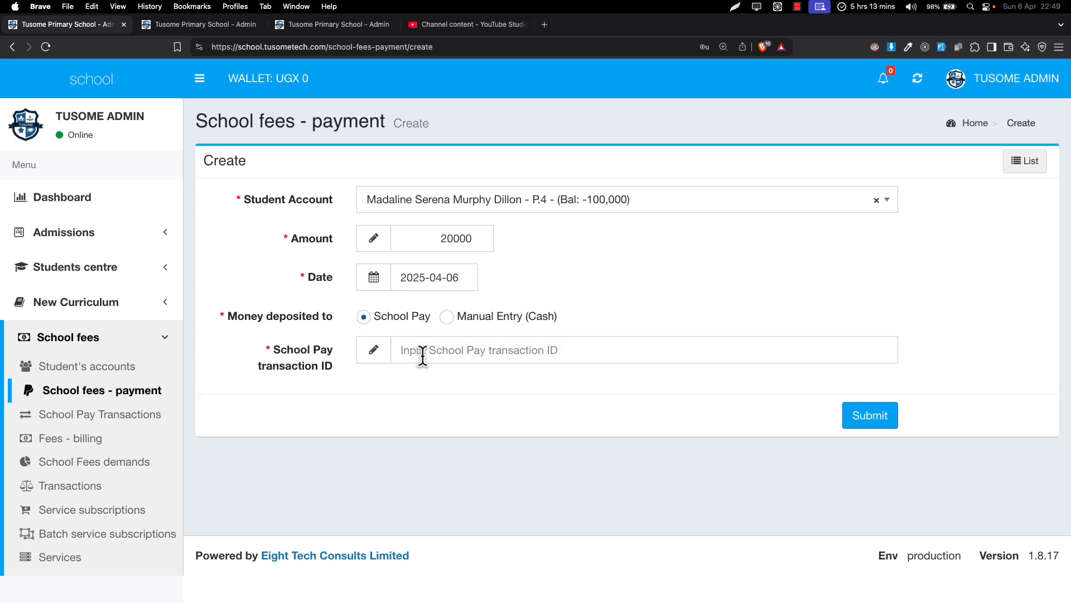
{"action": "left_click_drag", "start_coordinate": [298, 368], "coordinate": [324, 376]}
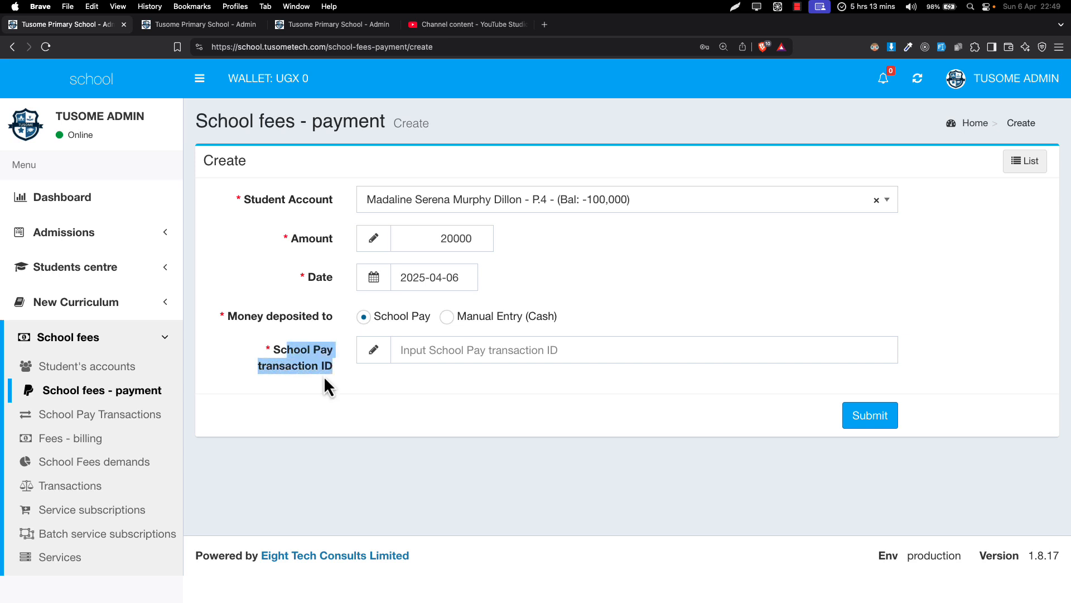
{"action": "left_click", "coordinate": [421, 350]}
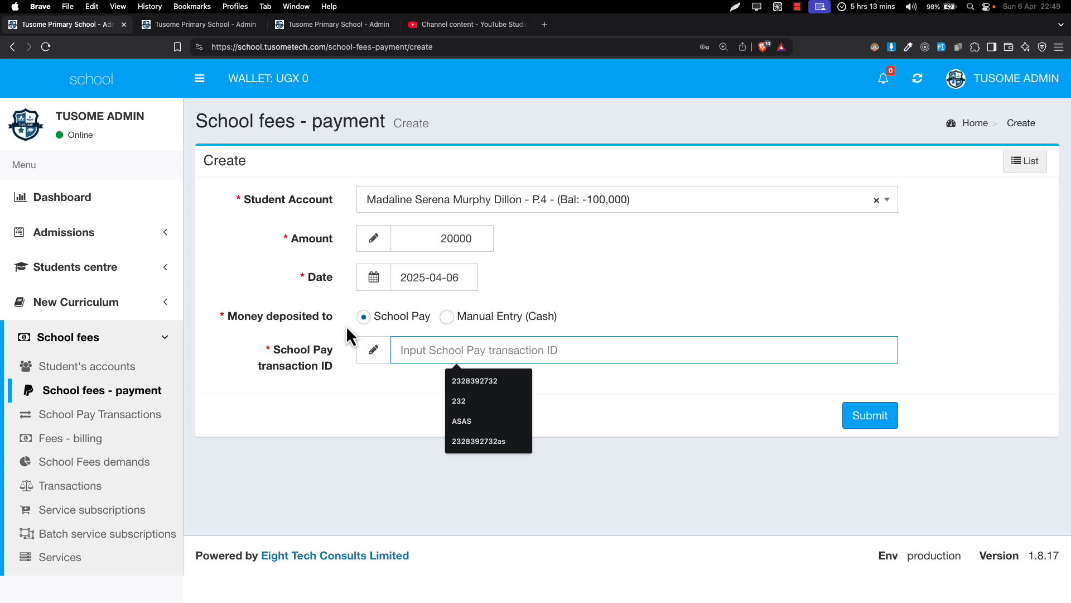
Set the money as deposited to Manual Entry (Cash) and submit the payment.
{"action": "left_click", "coordinate": [446, 321]}
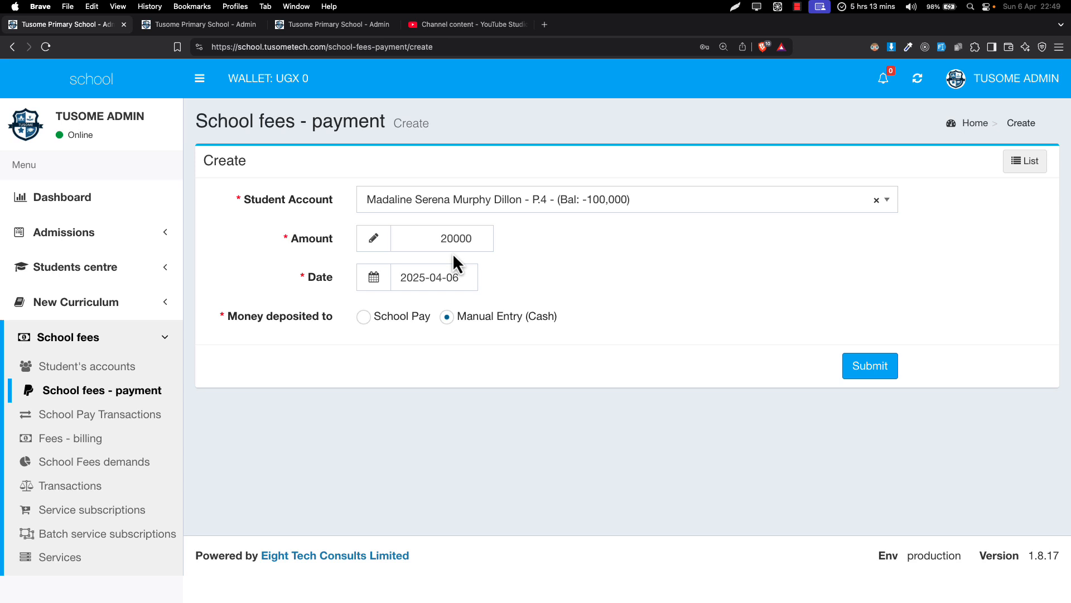
{"action": "left_click", "coordinate": [873, 373]}
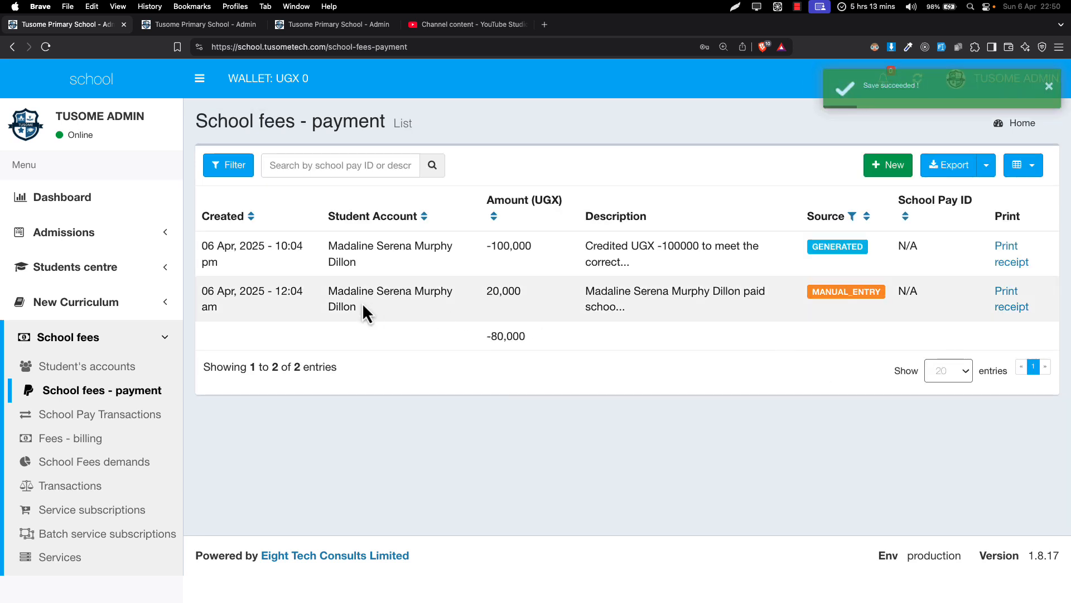
Check the new payment's description and source, and the total amount in the school fees payment list.
{"action": "left_click_drag", "start_coordinate": [363, 304], "coordinate": [628, 309]}
{"action": "left_click", "coordinate": [827, 295]}
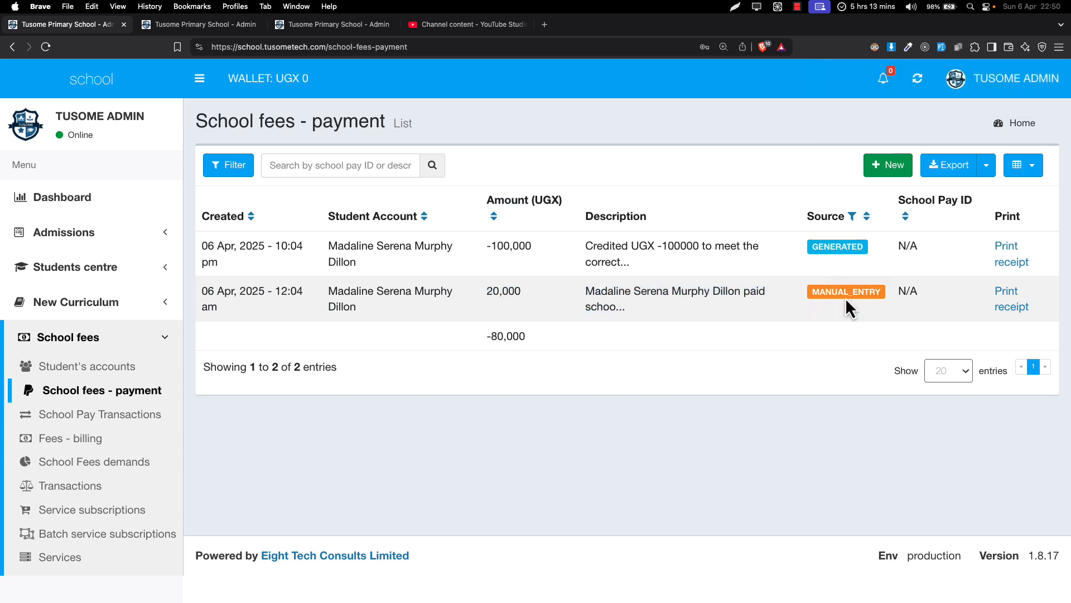
{"action": "left_click_drag", "start_coordinate": [832, 296], "coordinate": [874, 296]}
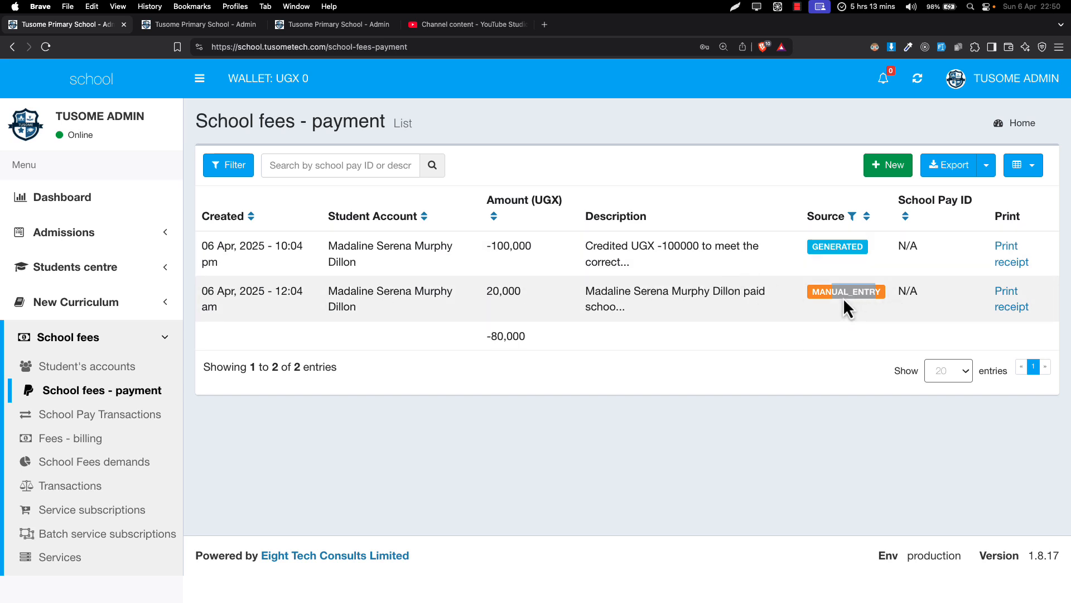
{"action": "left_click", "coordinate": [823, 293]}
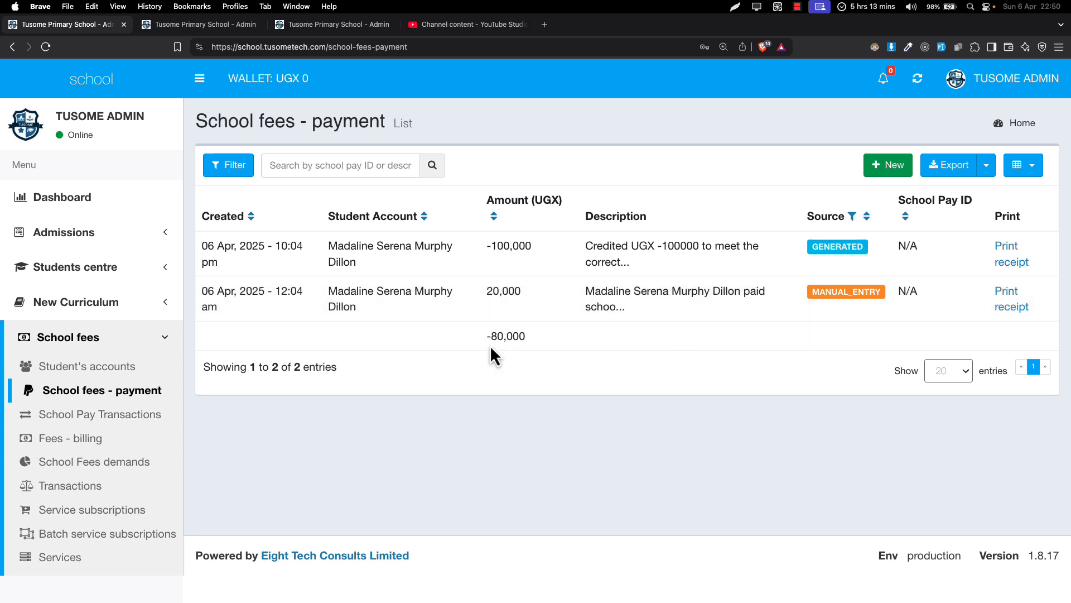
{"action": "left_click_drag", "start_coordinate": [486, 336], "coordinate": [514, 335]}
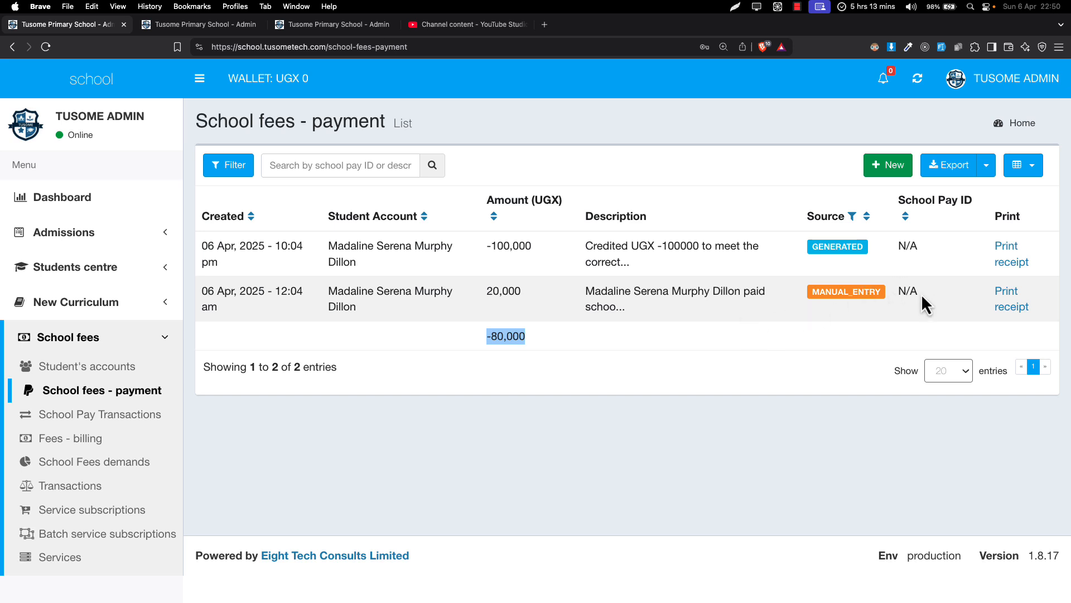
Open the printable receipt for the manual-entry payment and save it to Downloads as "2. receipt".
{"action": "left_click", "coordinate": [1011, 306]}
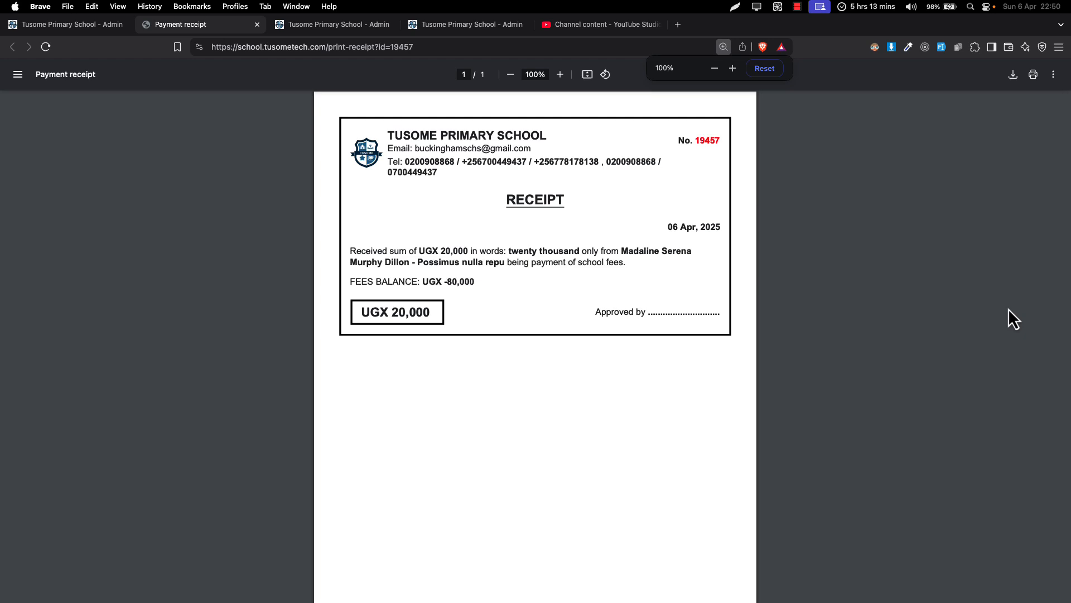
{"action": "key", "text": "super+s"}
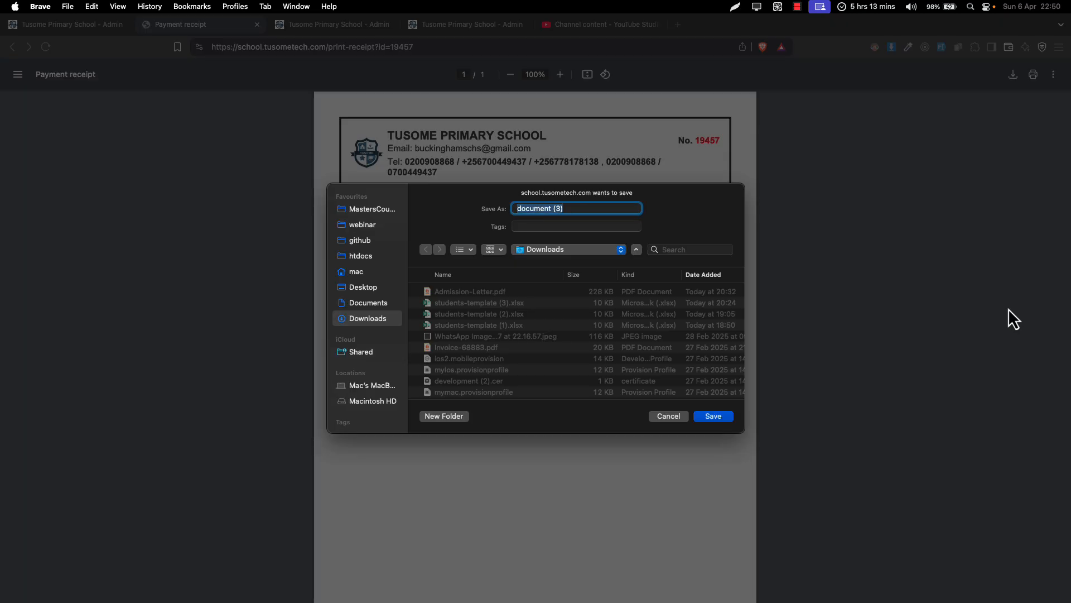
{"action": "type", "text": "2. receipt"}
{"action": "key", "text": "Return"}
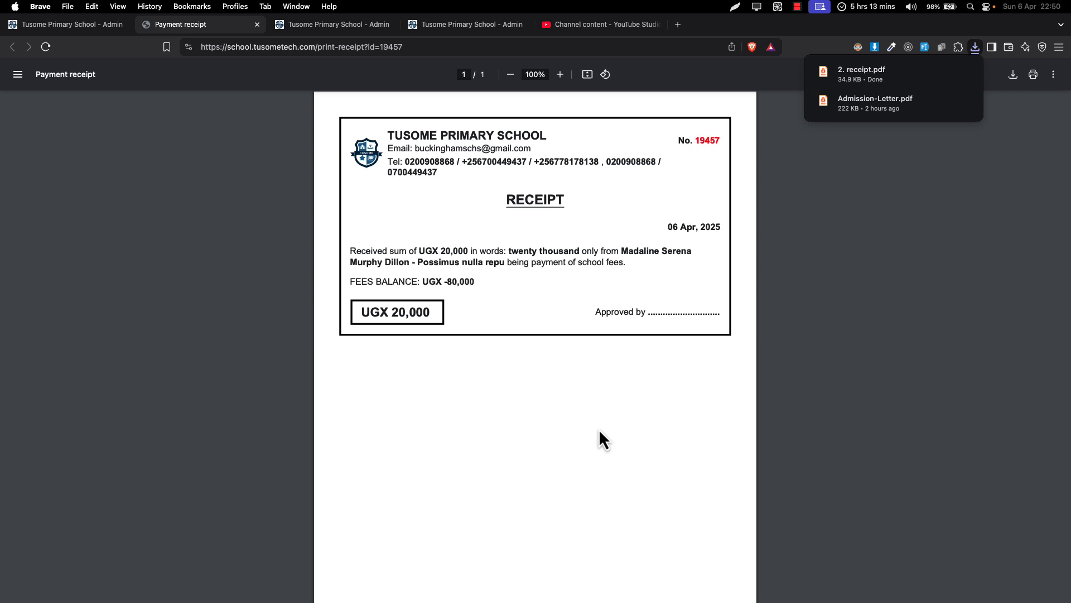
Examine the receipt's contact details, title, date, received-sum text, fees balance and amount paid.
{"action": "scroll", "coordinate": [612, 356], "scroll_direction": "up", "scroll_amount": 5}
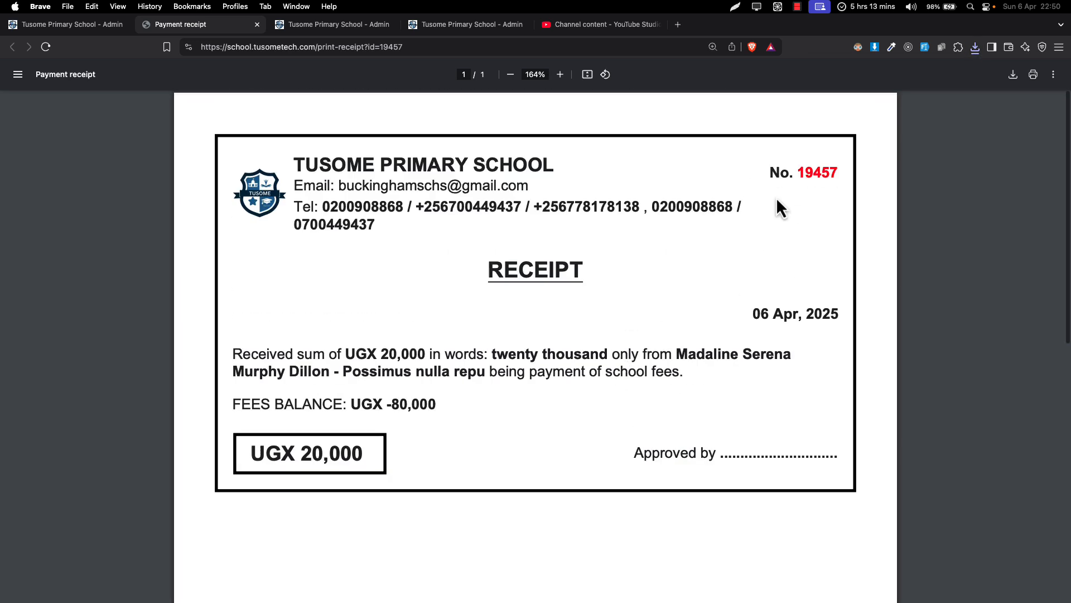
{"action": "left_click_drag", "start_coordinate": [331, 206], "coordinate": [380, 215]}
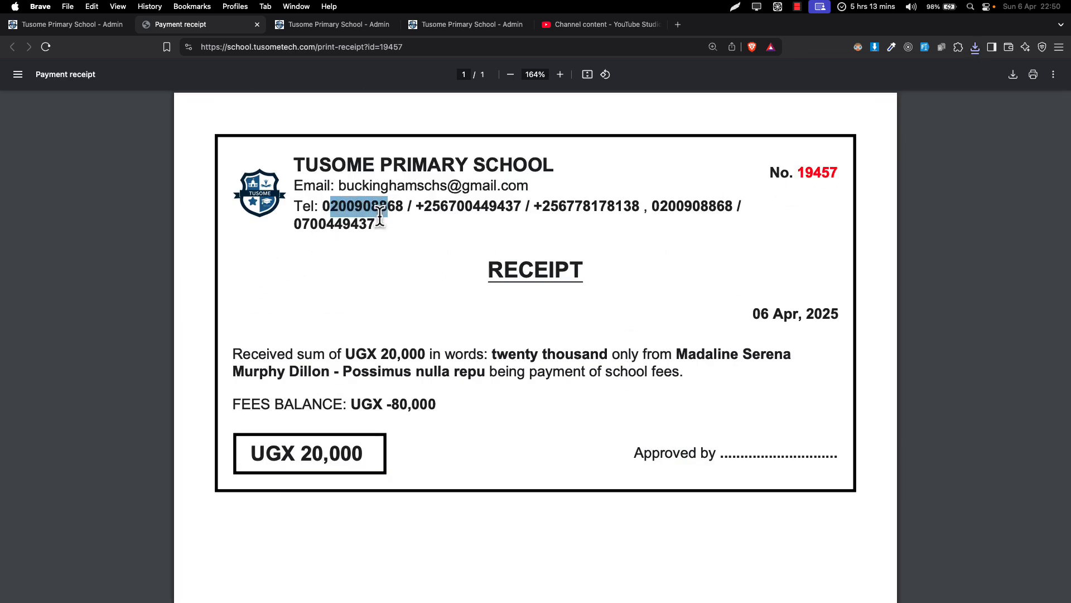
{"action": "left_click", "coordinate": [359, 195]}
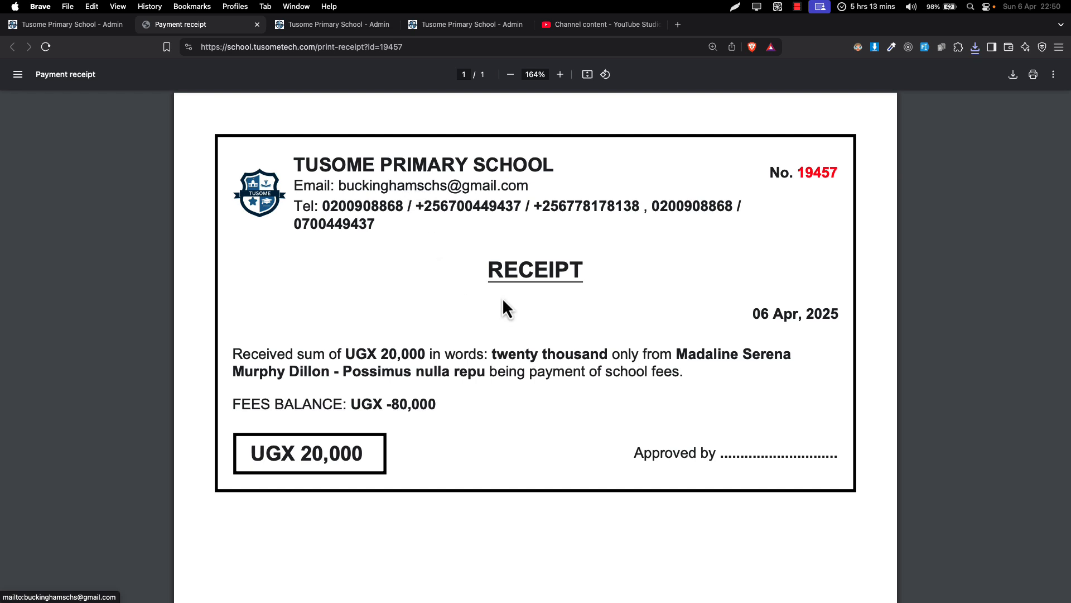
{"action": "left_click_drag", "start_coordinate": [489, 268], "coordinate": [588, 269]}
{"action": "scroll", "coordinate": [591, 267], "scroll_direction": "down", "scroll_amount": 2}
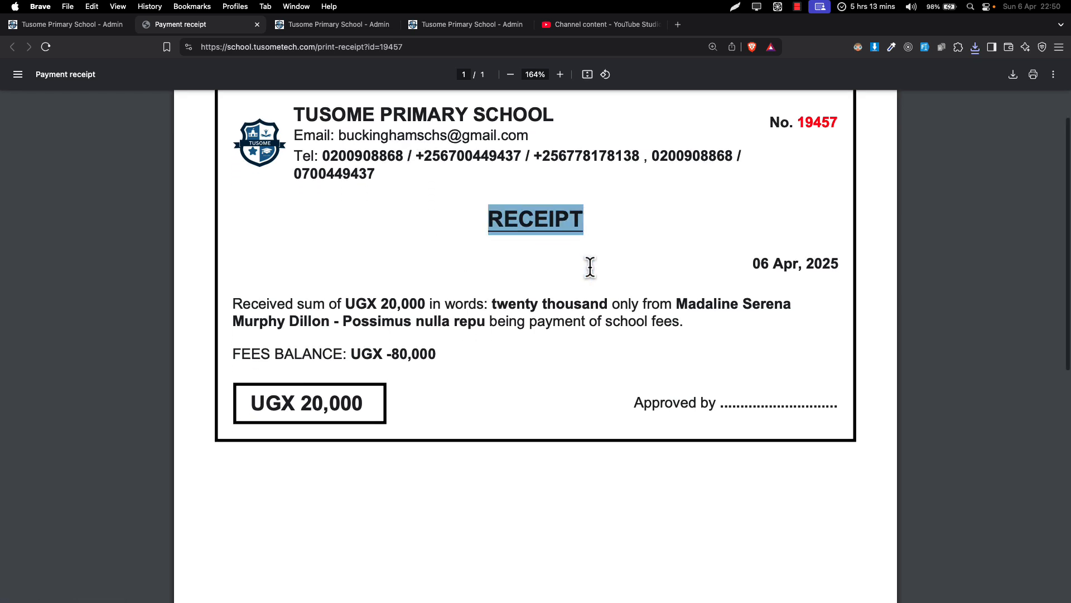
{"action": "left_click", "coordinate": [780, 217]}
{"action": "left_click_drag", "start_coordinate": [755, 259], "coordinate": [786, 245]}
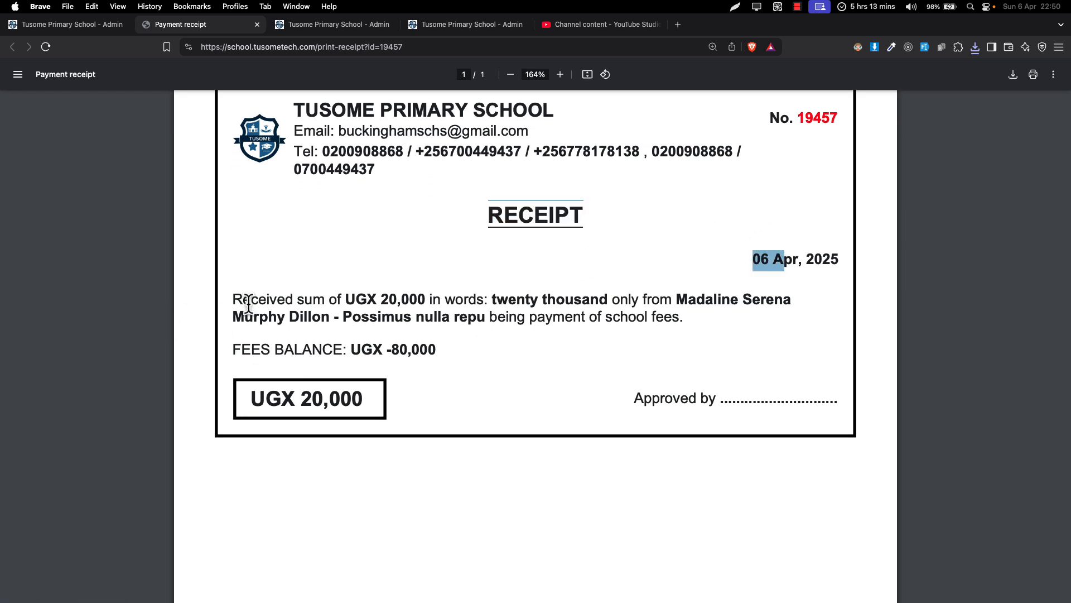
{"action": "left_click_drag", "start_coordinate": [249, 304], "coordinate": [372, 355]}
{"action": "left_click_drag", "start_coordinate": [297, 351], "coordinate": [435, 350]}
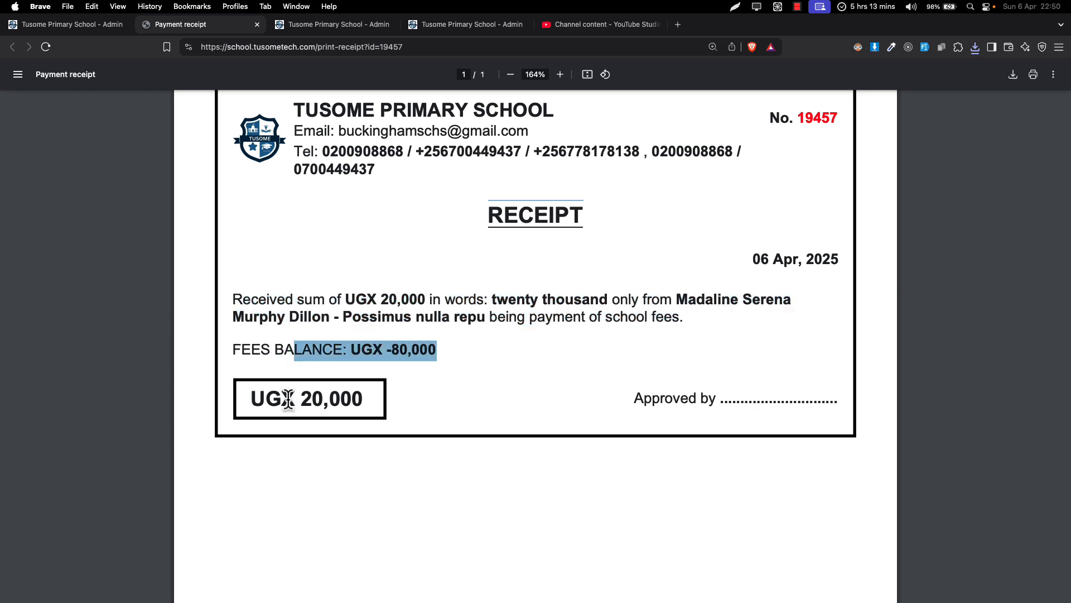
{"action": "left_click_drag", "start_coordinate": [266, 400], "coordinate": [363, 400]}
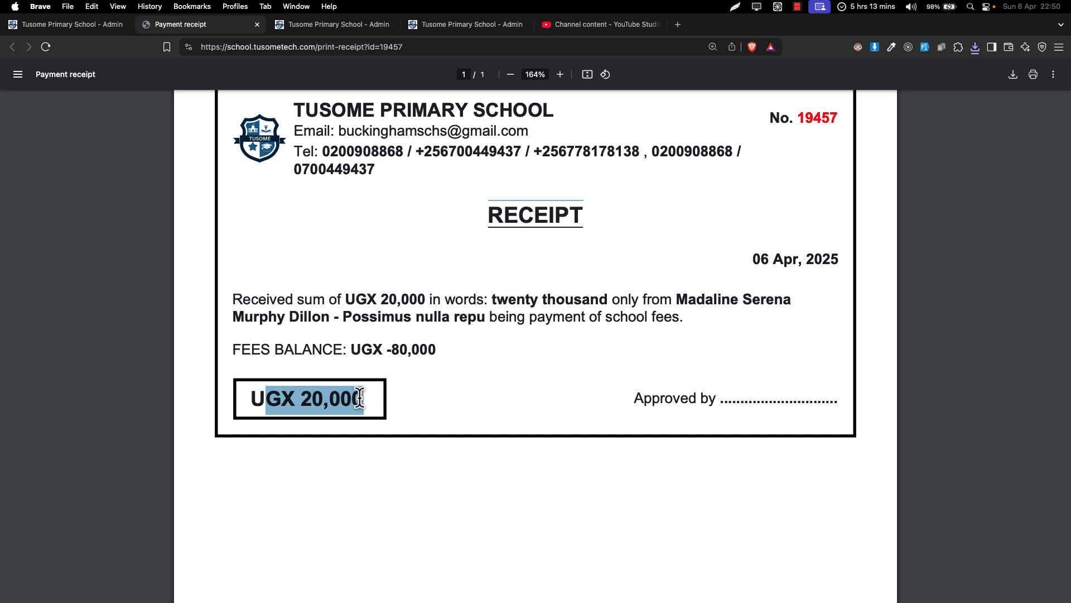
Examine the receipt's approval line and full-page layout, and close the receipt.
{"action": "left_click_drag", "start_coordinate": [661, 400], "coordinate": [755, 397]}
{"action": "scroll", "coordinate": [755, 397], "scroll_direction": "up", "scroll_amount": 2}
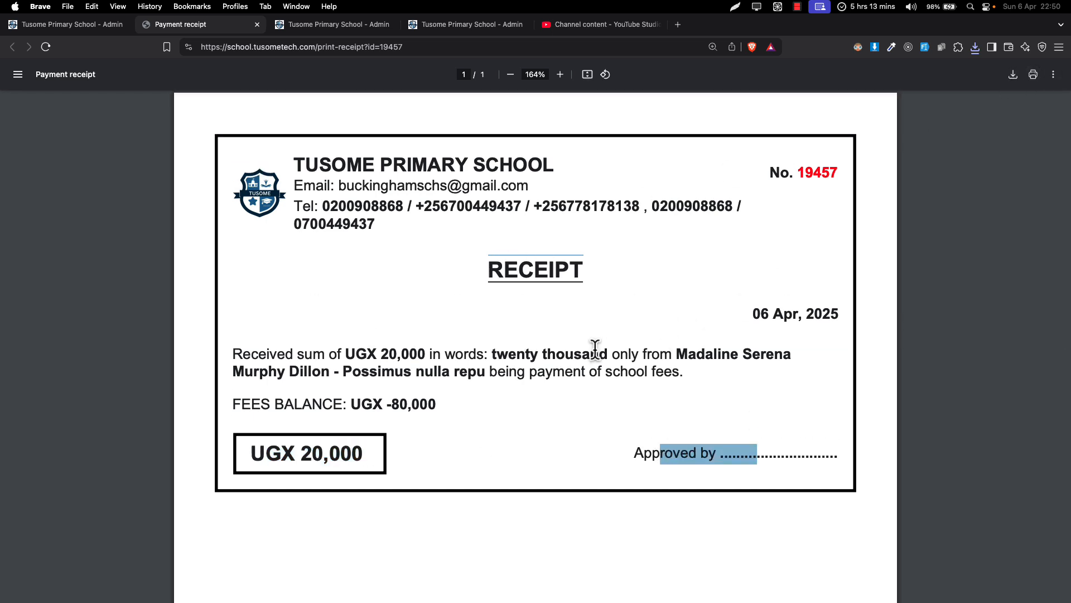
{"action": "scroll", "coordinate": [596, 349], "scroll_direction": "down", "scroll_amount": 5}
{"action": "scroll", "coordinate": [464, 377], "scroll_direction": "down", "scroll_amount": 5}
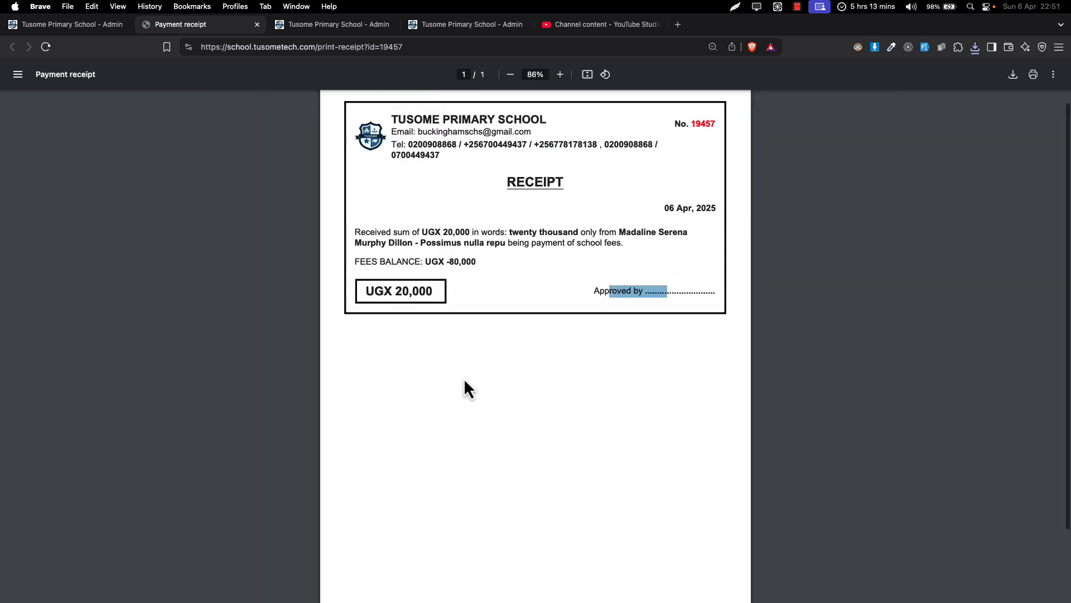
{"action": "left_click", "coordinate": [476, 245]}
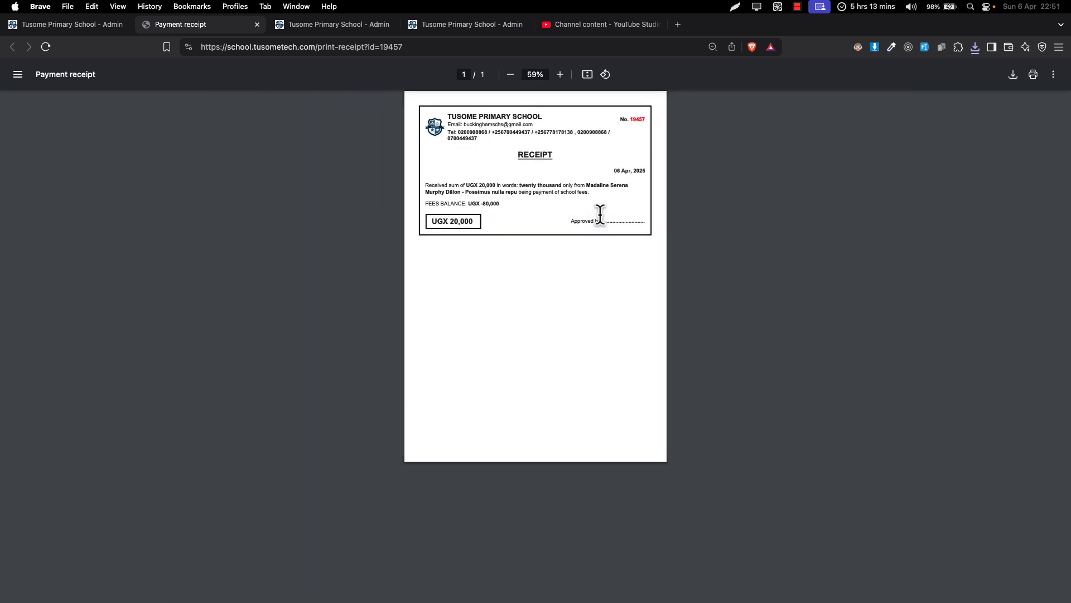
{"action": "scroll", "coordinate": [599, 214], "scroll_direction": "up", "scroll_amount": 5}
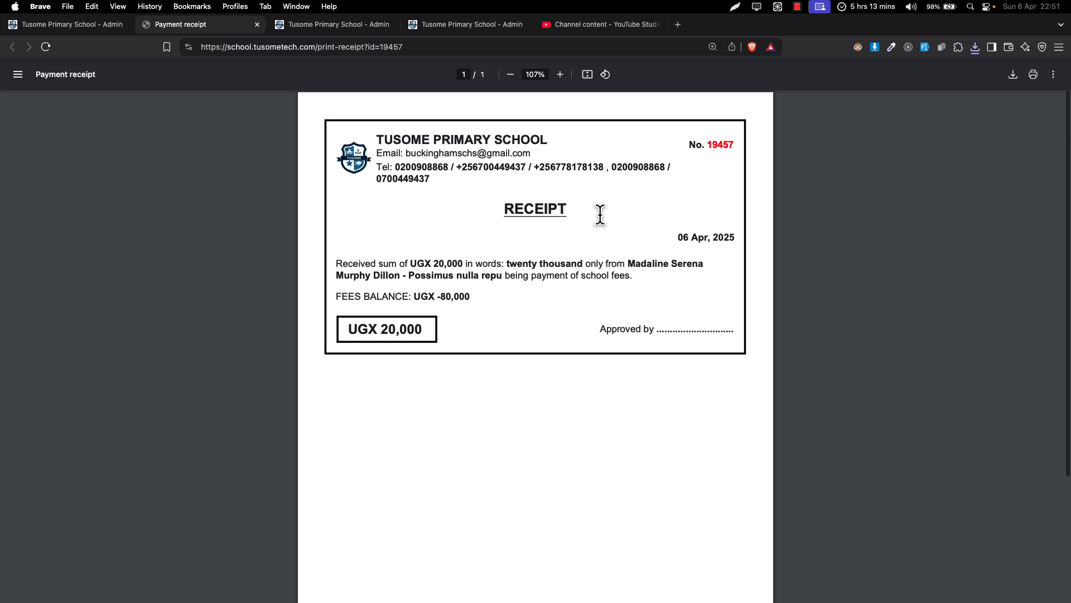
{"action": "left_click", "coordinate": [257, 25]}
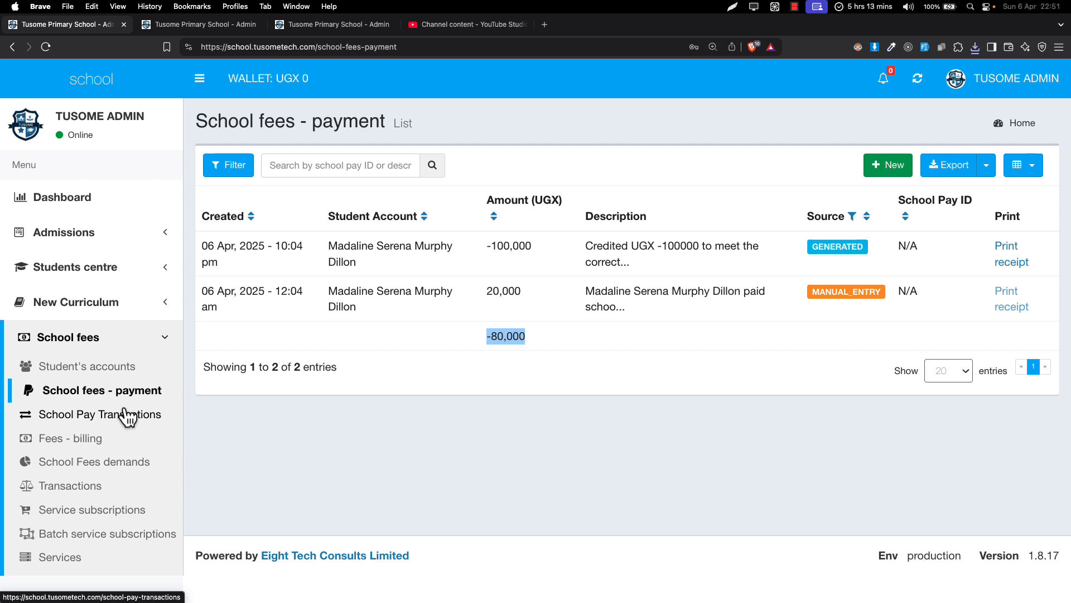
Open the student accounts list and check the account balance of the student who paid.
{"action": "left_click", "coordinate": [78, 373]}
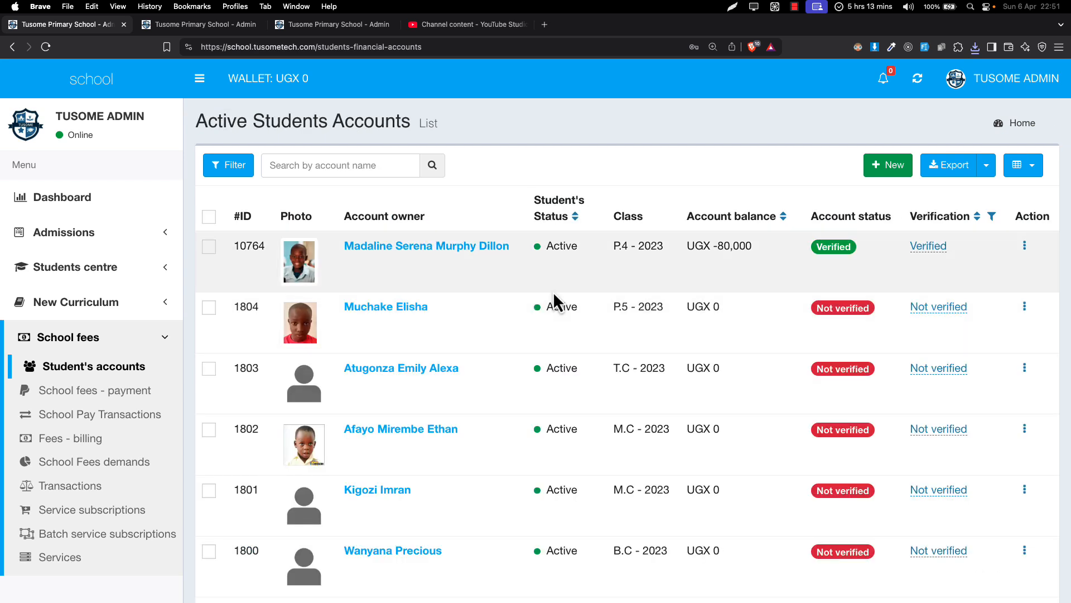
{"action": "left_click_drag", "start_coordinate": [696, 246], "coordinate": [737, 246]}
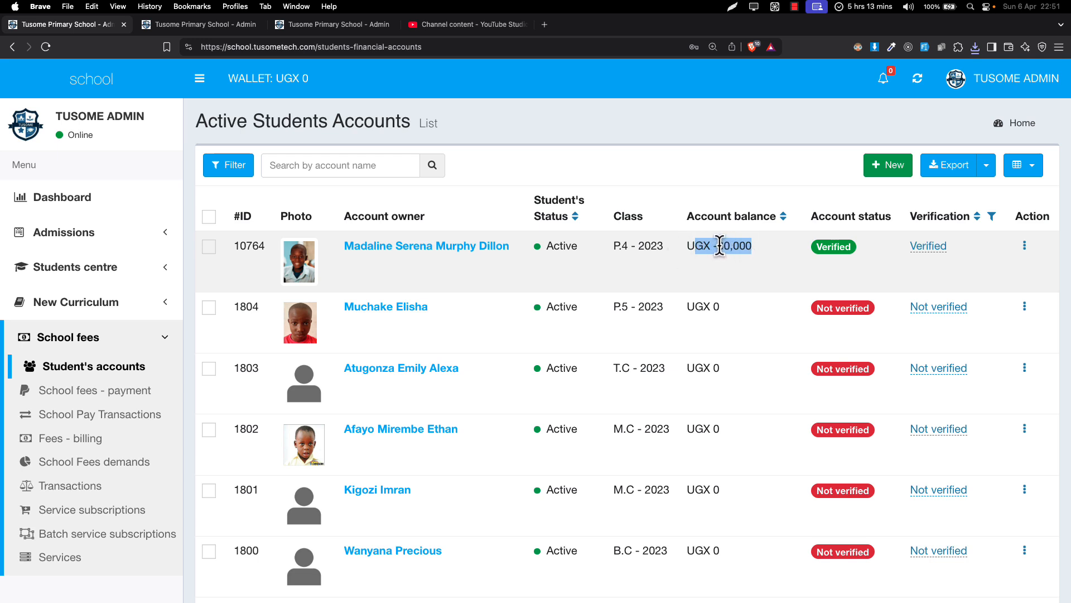
{"action": "left_click", "coordinate": [703, 248]}
{"action": "left_click_drag", "start_coordinate": [684, 247], "coordinate": [758, 251]}
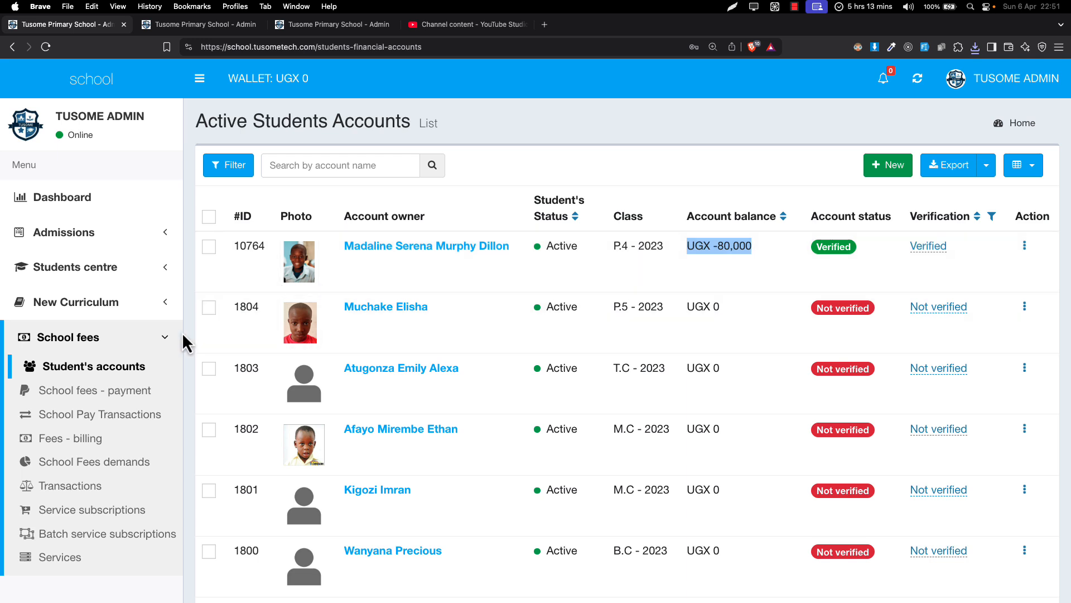
Filter the school fees payment list by the paying student.
{"action": "left_click", "coordinate": [117, 398]}
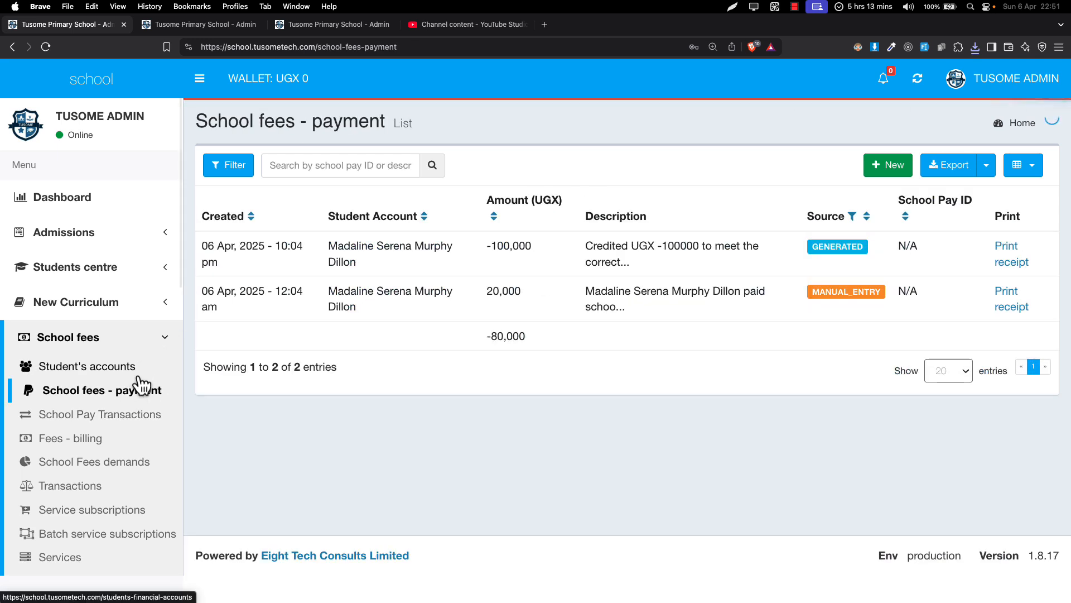
{"action": "left_click", "coordinate": [234, 165]}
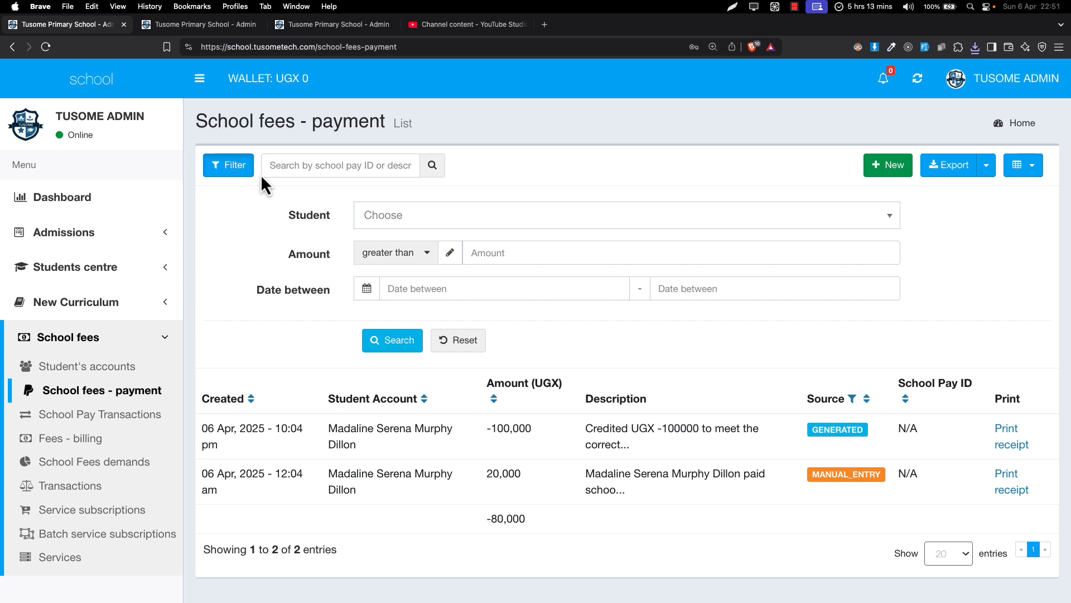
{"action": "left_click", "coordinate": [417, 228]}
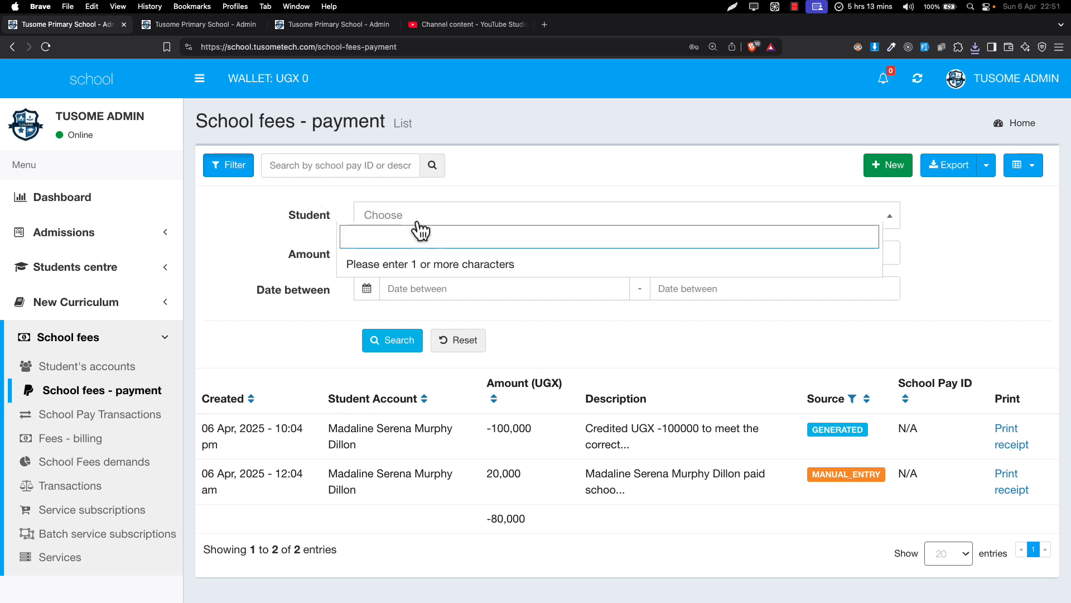
{"action": "type", "text": "Serena"}
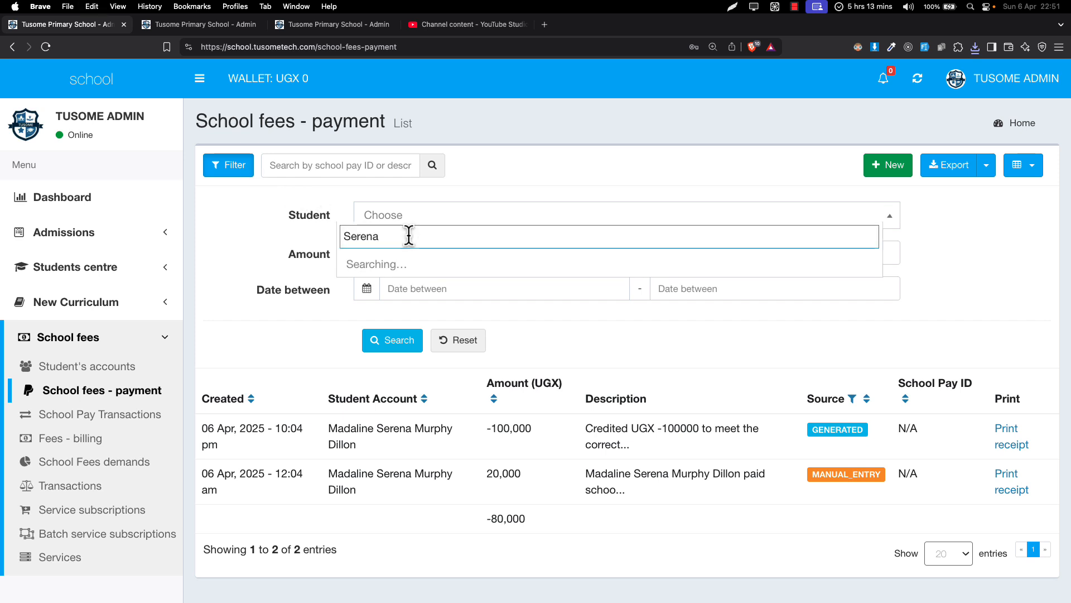
{"action": "left_click", "coordinate": [420, 267]}
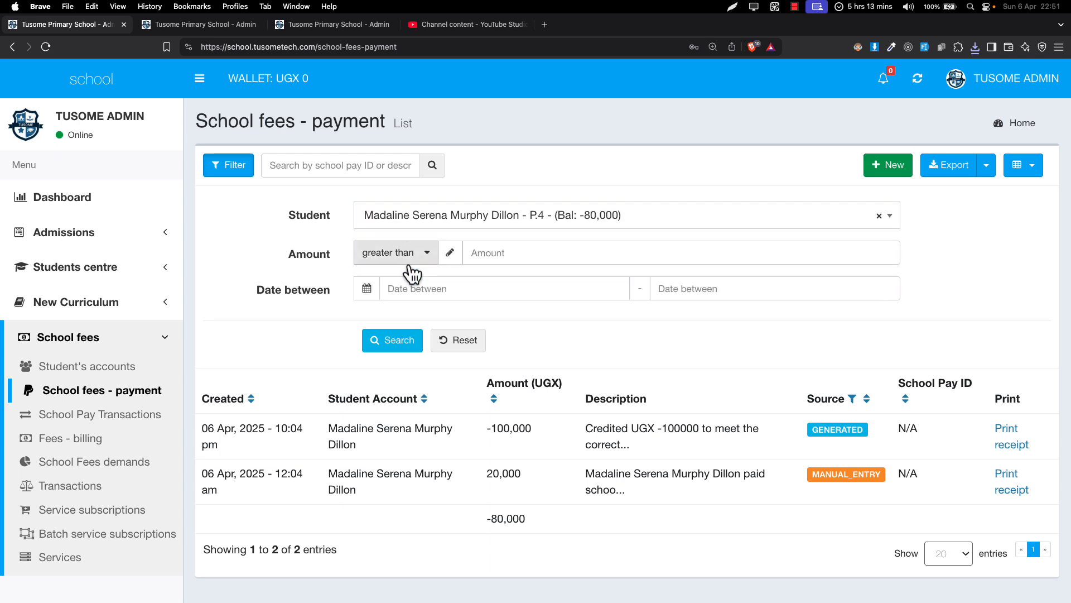
{"action": "left_click", "coordinate": [404, 339]}
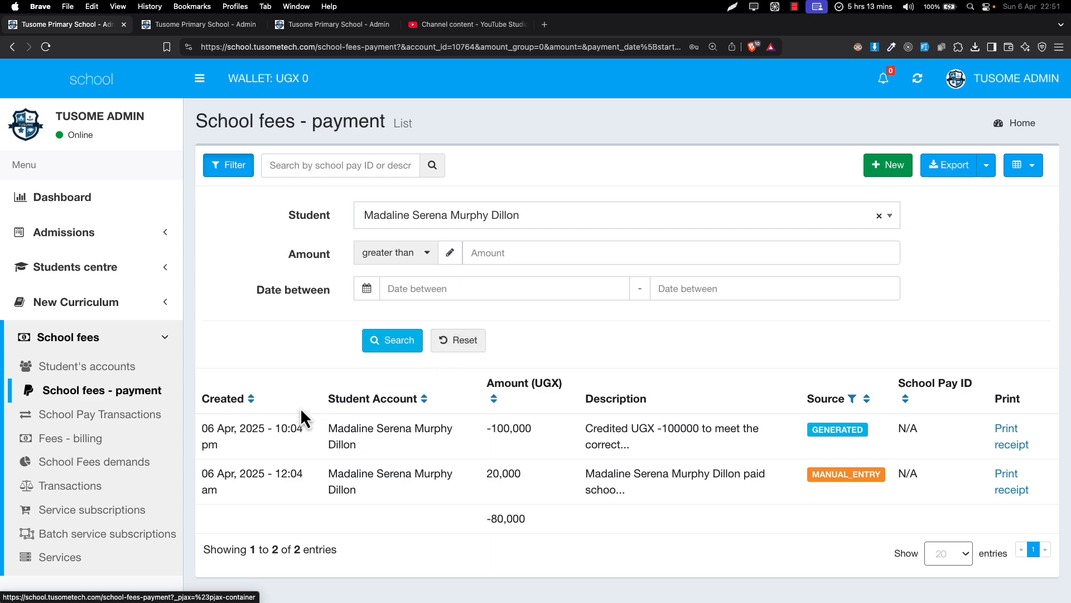
Open the school fees transactions list and look through its entries.
{"action": "left_click", "coordinate": [87, 493]}
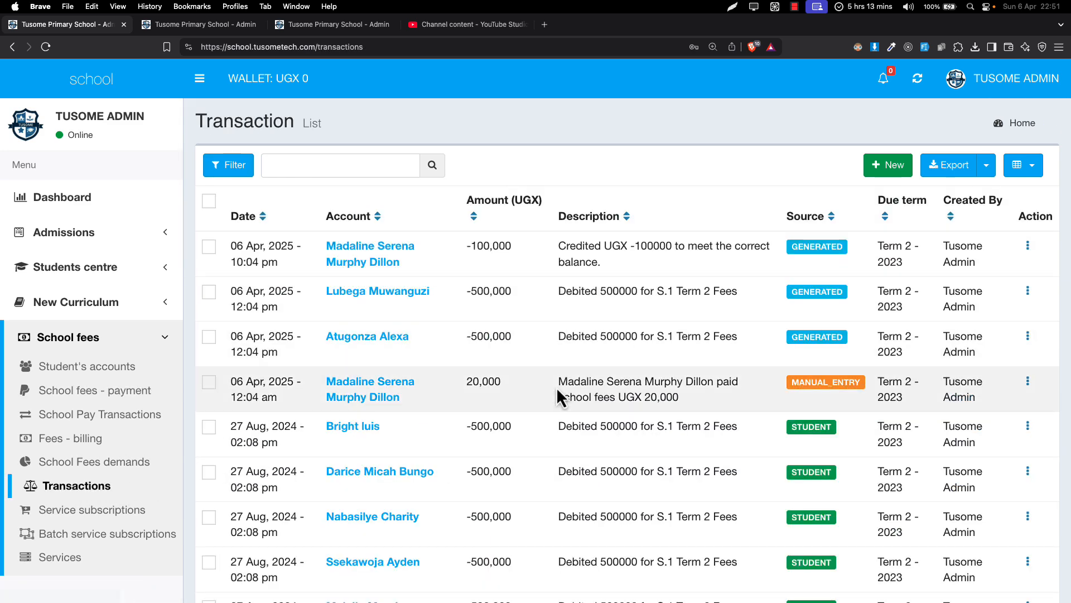
{"action": "scroll", "coordinate": [557, 387], "scroll_direction": "down", "scroll_amount": 12}
{"action": "scroll", "coordinate": [557, 387], "scroll_direction": "up", "scroll_amount": 12}
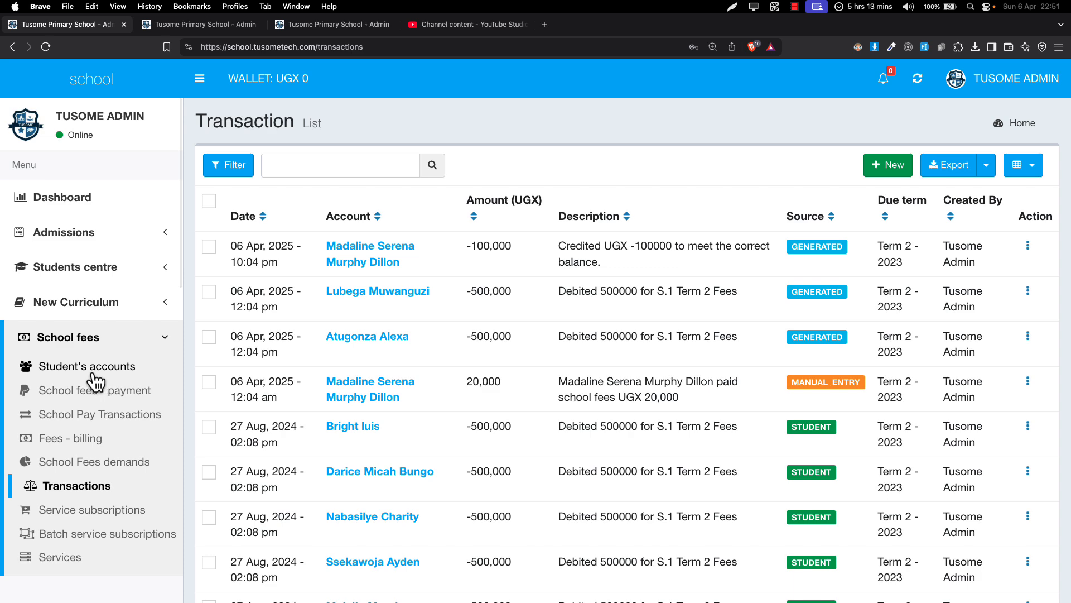
{"action": "scroll", "coordinate": [505, 474], "scroll_direction": "down", "scroll_amount": 12}
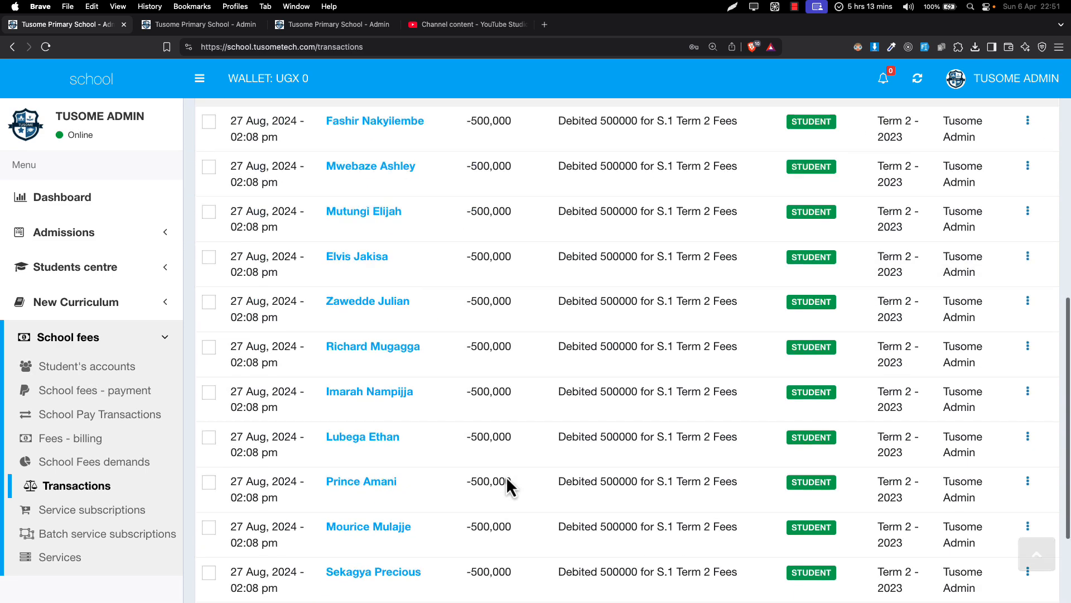
{"action": "scroll", "coordinate": [505, 475], "scroll_direction": "up", "scroll_amount": 12}
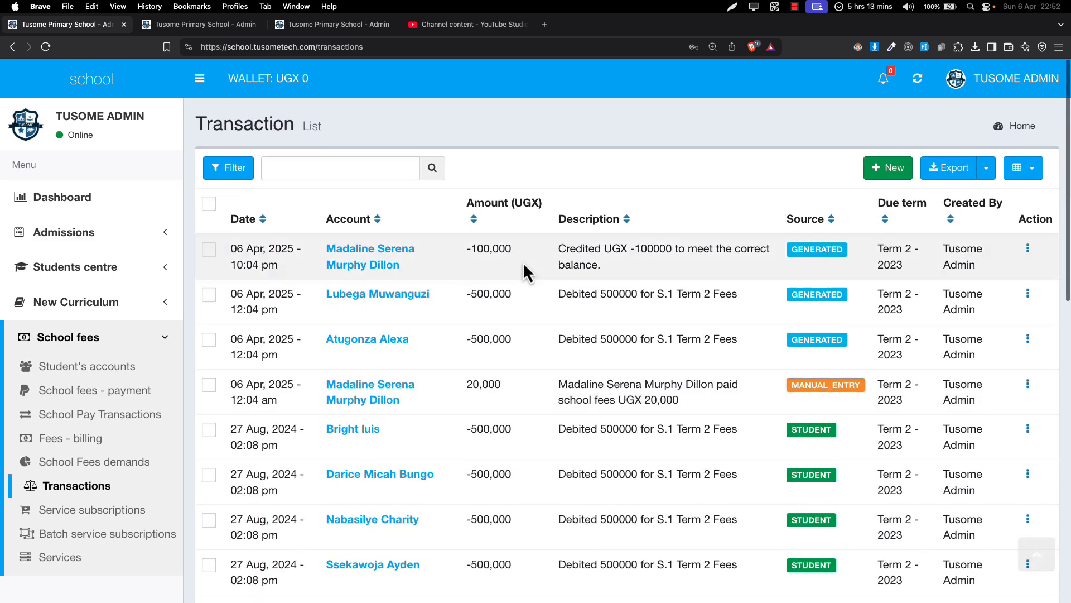
Filter the transactions by the paying student's account.
{"action": "left_click", "coordinate": [221, 174]}
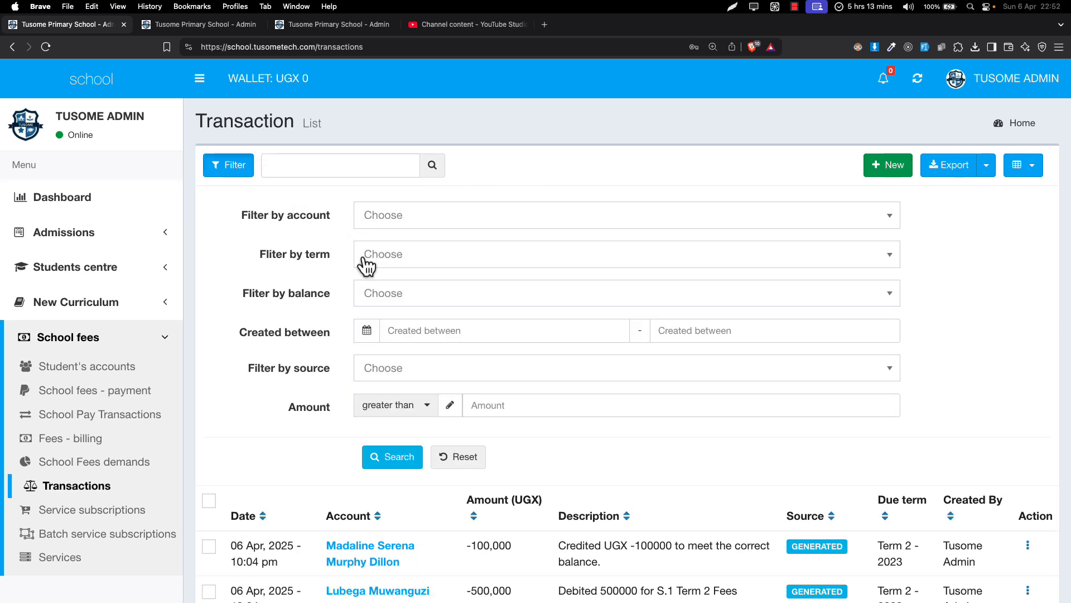
{"action": "left_click", "coordinate": [379, 222]}
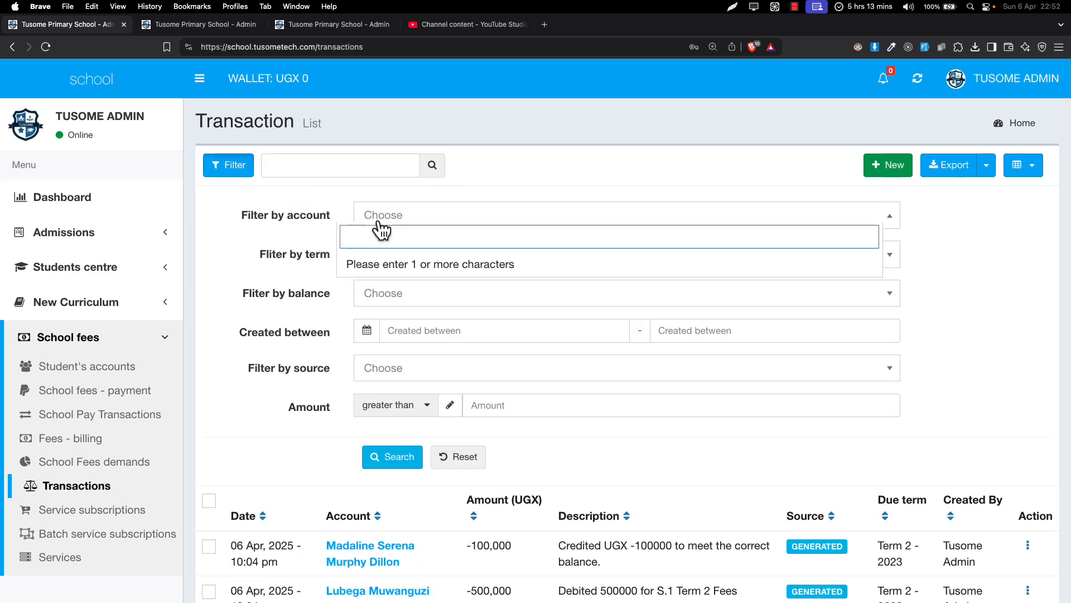
{"action": "type", "text": "Serena"}
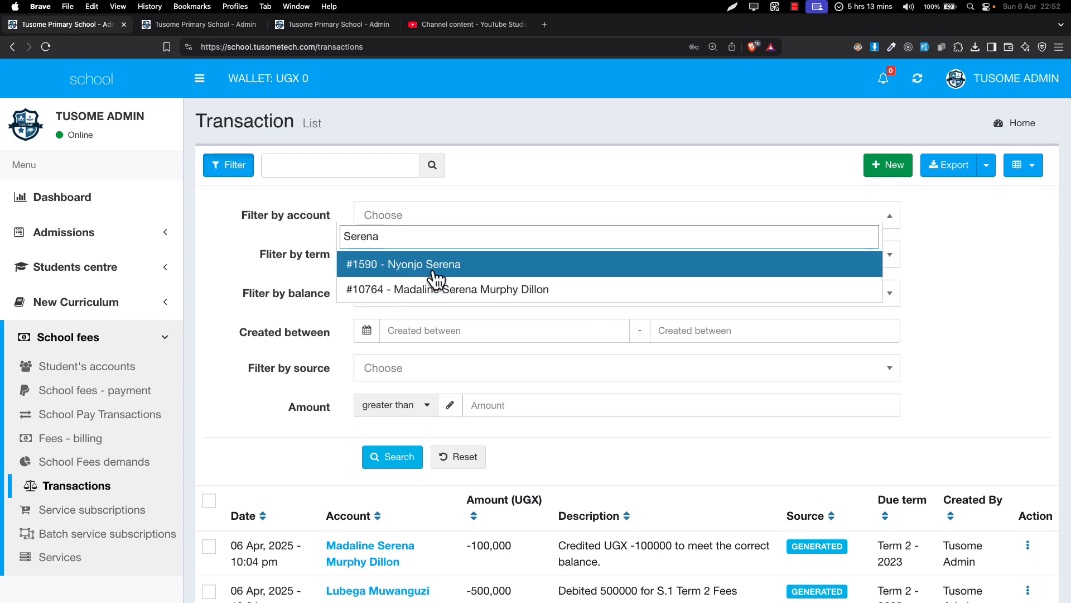
{"action": "left_click", "coordinate": [427, 291]}
{"action": "left_click", "coordinate": [390, 462]}
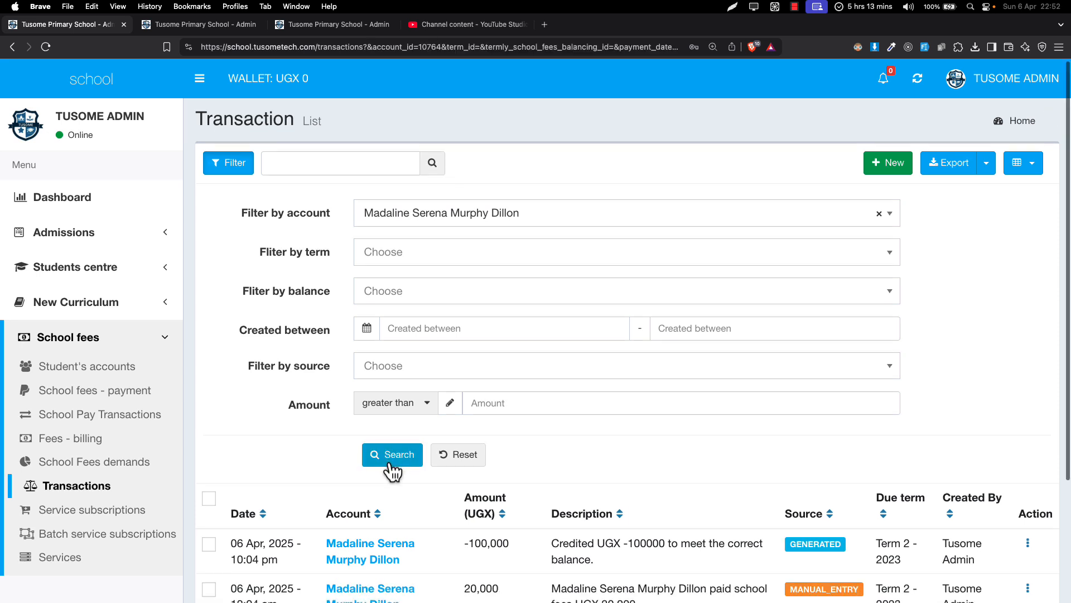
Examine the amounts and total of the student's filtered transactions.
{"action": "scroll", "coordinate": [388, 463], "scroll_direction": "down", "scroll_amount": 3}
{"action": "left_click_drag", "start_coordinate": [452, 379], "coordinate": [538, 465]}
{"action": "left_click", "coordinate": [544, 441]}
{"action": "scroll", "coordinate": [546, 443], "scroll_direction": "up", "scroll_amount": 3}
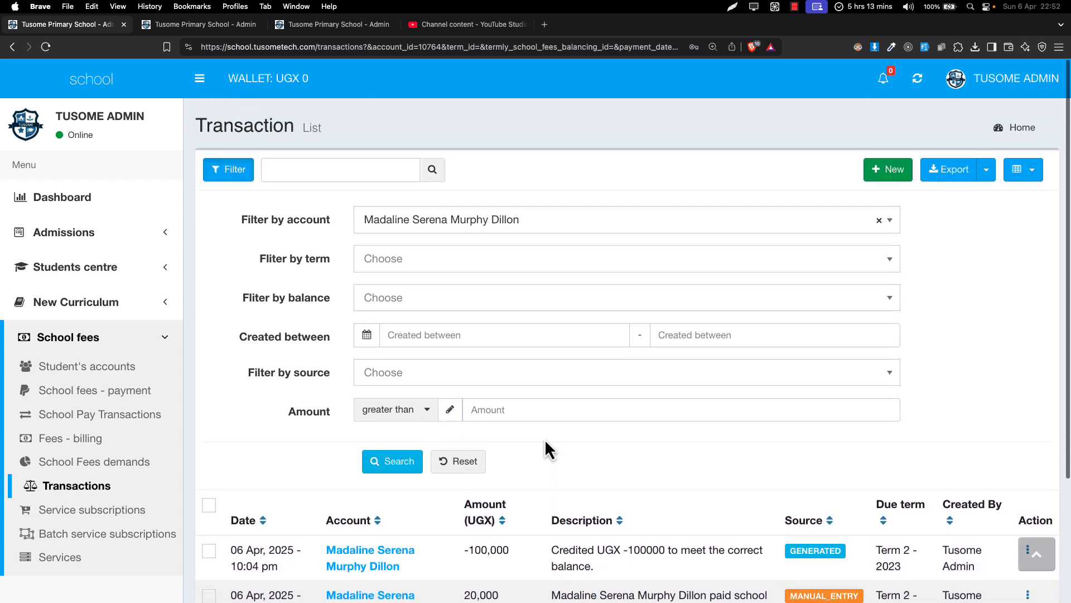
{"action": "scroll", "coordinate": [546, 442], "scroll_direction": "down", "scroll_amount": 1}
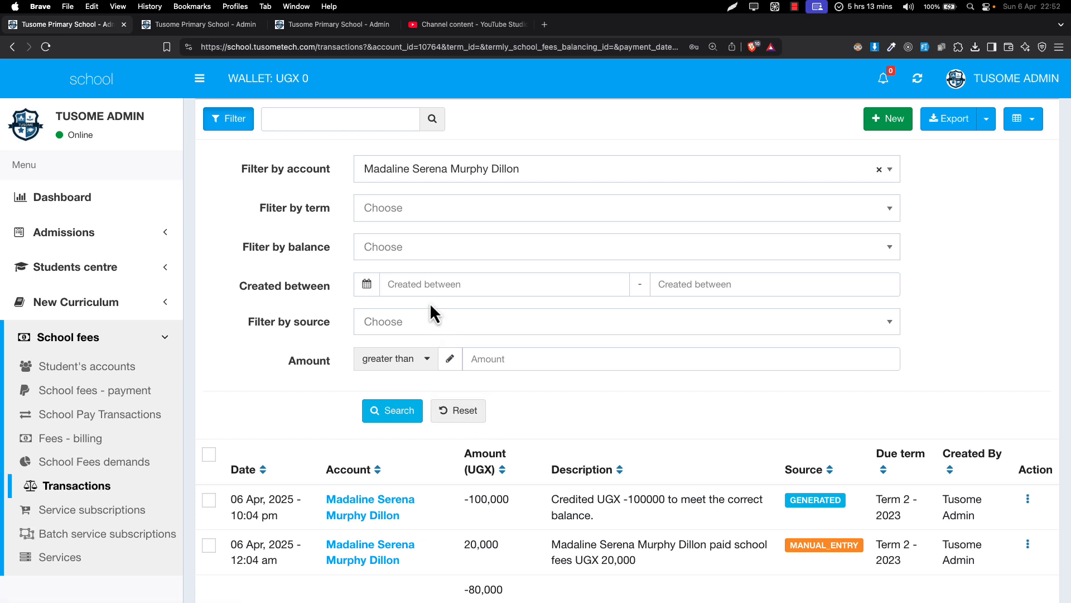
Reset the transaction filters and set the start of the creation date range to 2025-04-06.
{"action": "left_click", "coordinate": [446, 411]}
{"action": "left_click", "coordinate": [413, 283]}
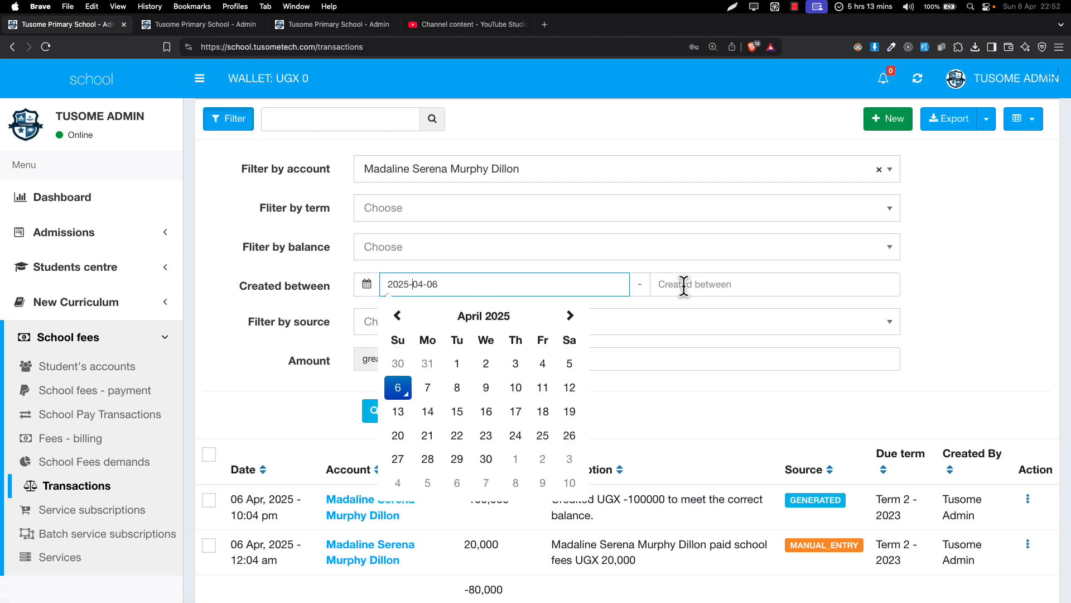
{"action": "left_click", "coordinate": [235, 166]}
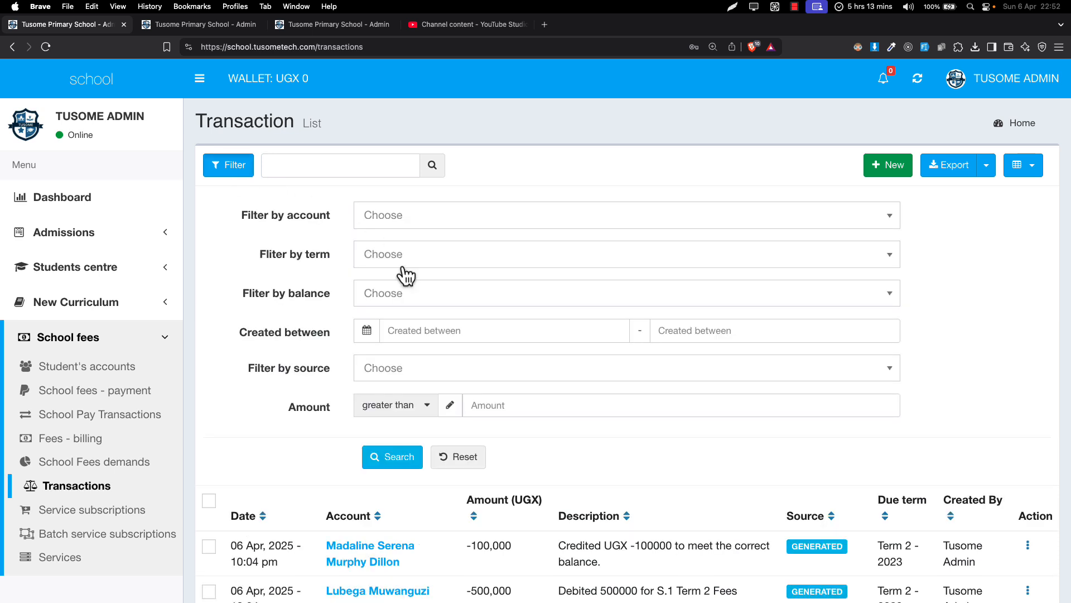
{"action": "left_click", "coordinate": [402, 331]}
{"action": "left_click", "coordinate": [801, 329]}
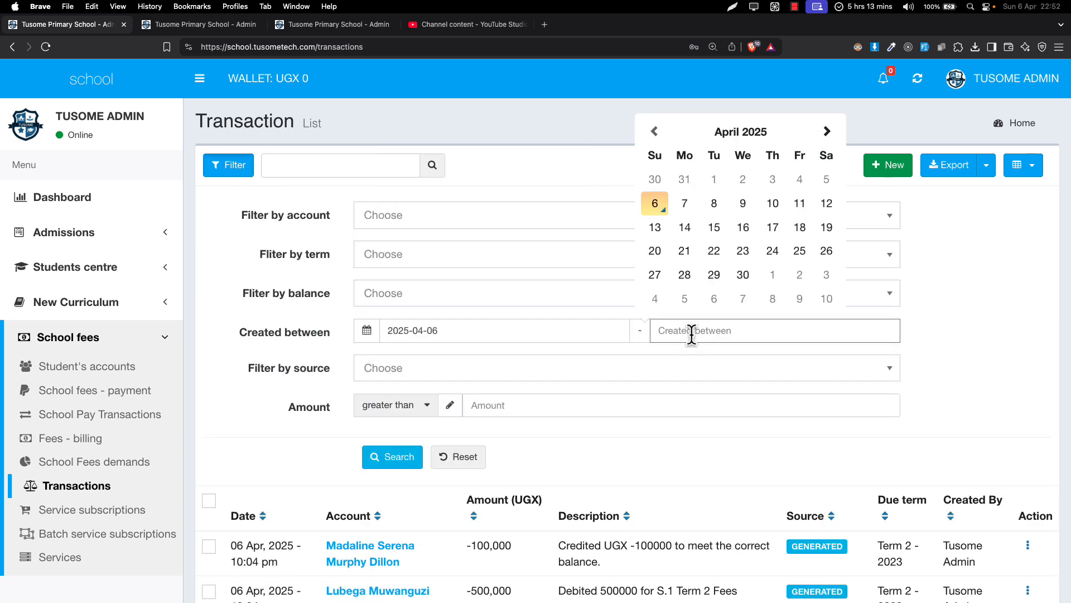
Check the options offered by the balance and source filters without choosing any.
{"action": "scroll", "coordinate": [369, 346], "scroll_direction": "down", "scroll_amount": 3}
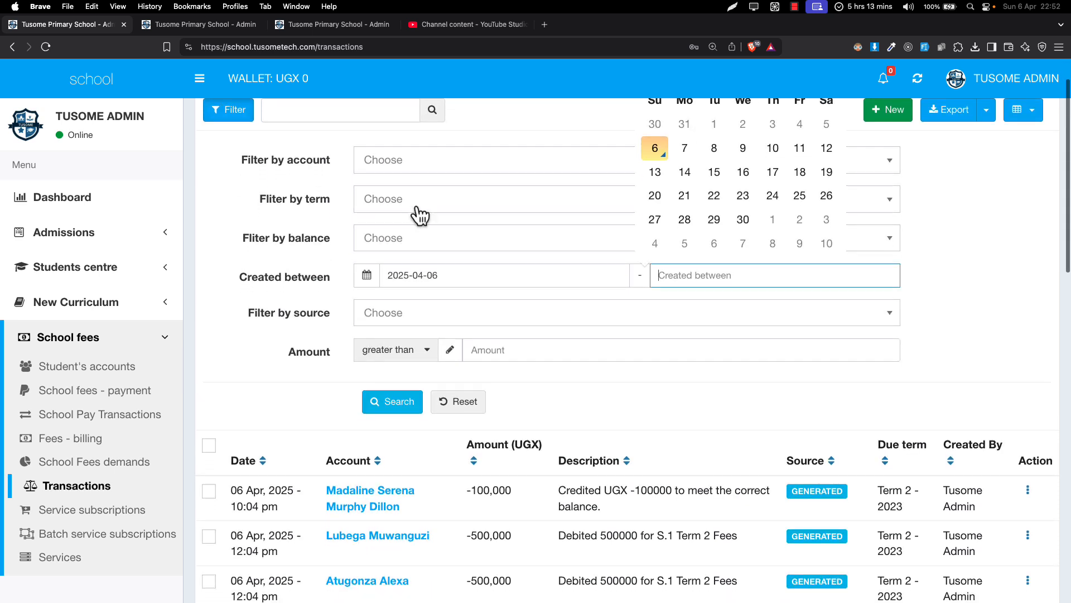
{"action": "left_click", "coordinate": [395, 248]}
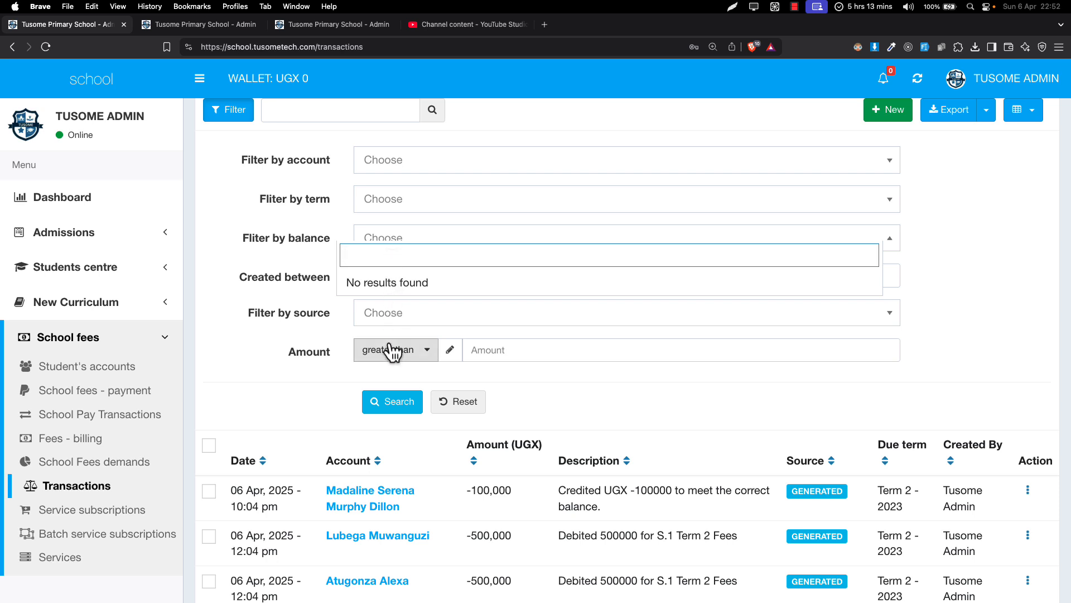
{"action": "left_click", "coordinate": [380, 318]}
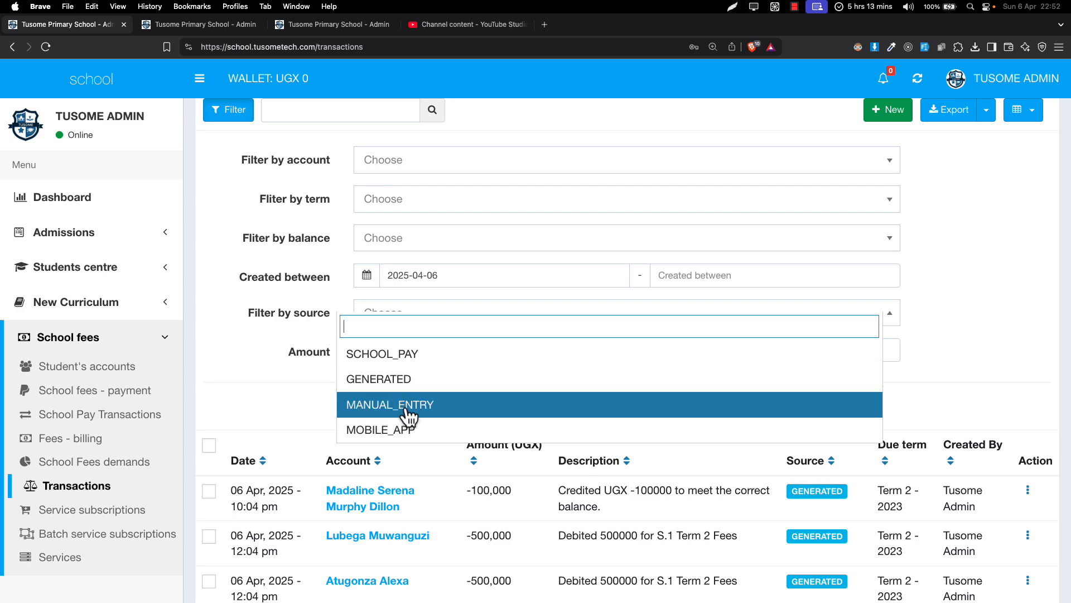
{"action": "left_click", "coordinate": [298, 394]}
Check the total amount at the end of the transaction list.
{"action": "scroll", "coordinate": [298, 394], "scroll_direction": "down", "scroll_amount": 10}
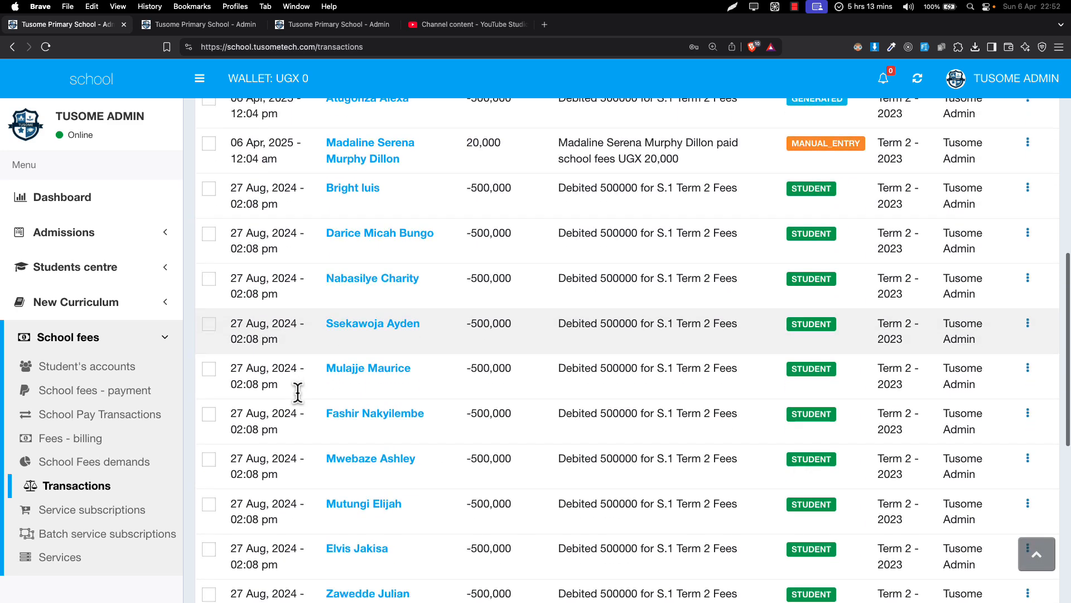
{"action": "scroll", "coordinate": [298, 394], "scroll_direction": "down", "scroll_amount": 8}
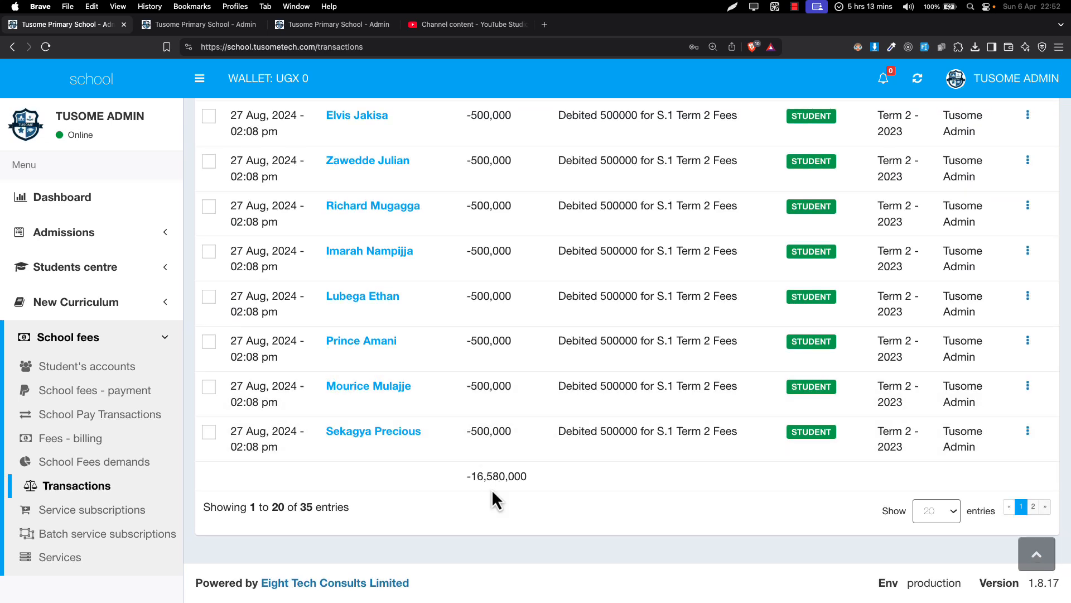
{"action": "left_click_drag", "start_coordinate": [477, 478], "coordinate": [538, 482]}
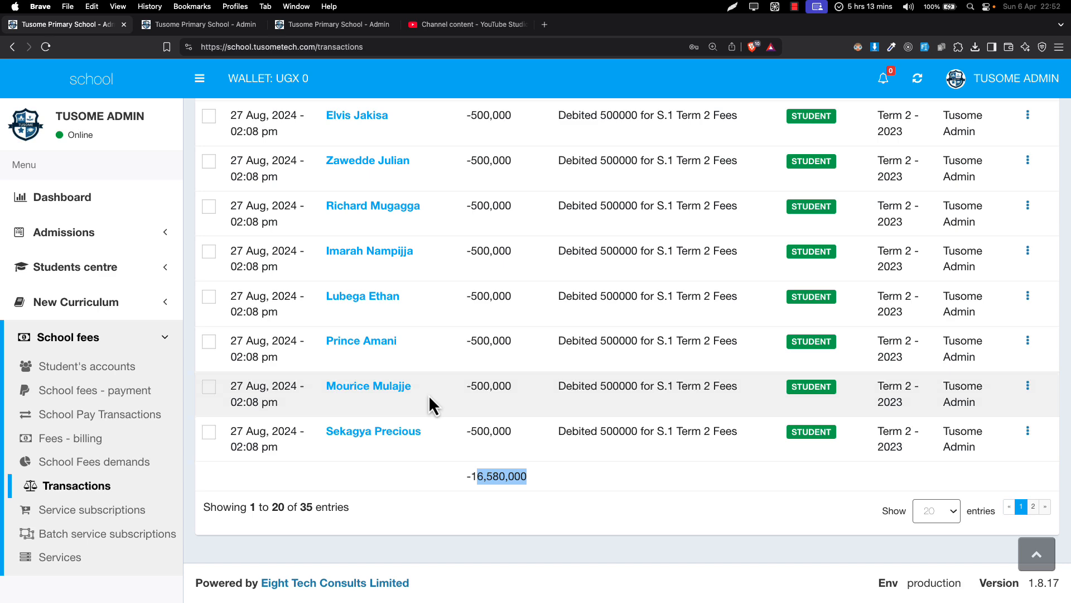
{"action": "scroll", "coordinate": [433, 402], "scroll_direction": "up", "scroll_amount": 20}
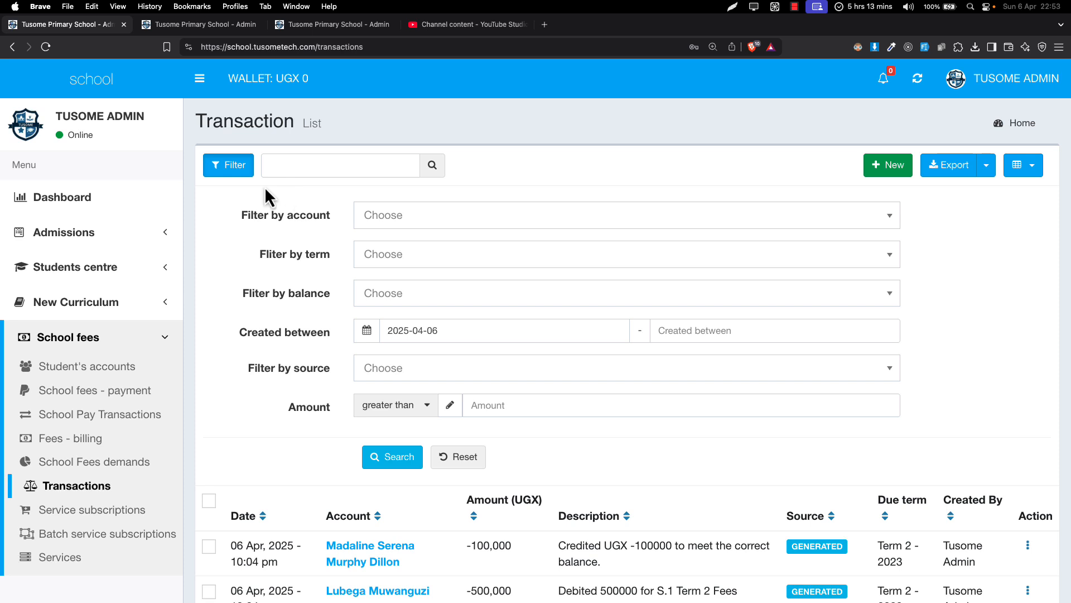
Open the list of school fees payments and review the recorded entries.
{"action": "left_click", "coordinate": [78, 368]}
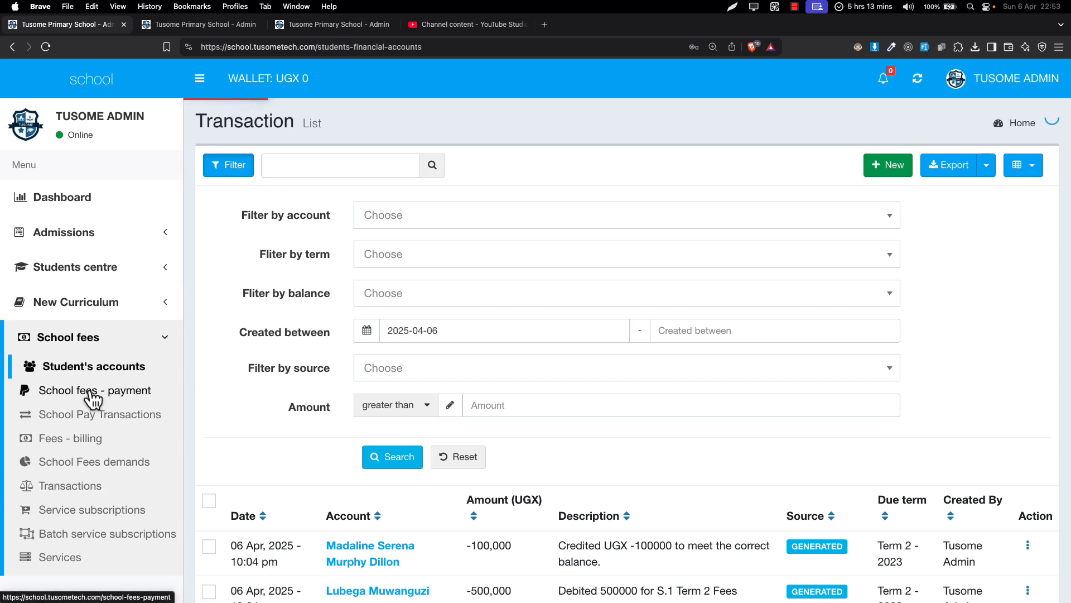
{"action": "left_click", "coordinate": [108, 390]}
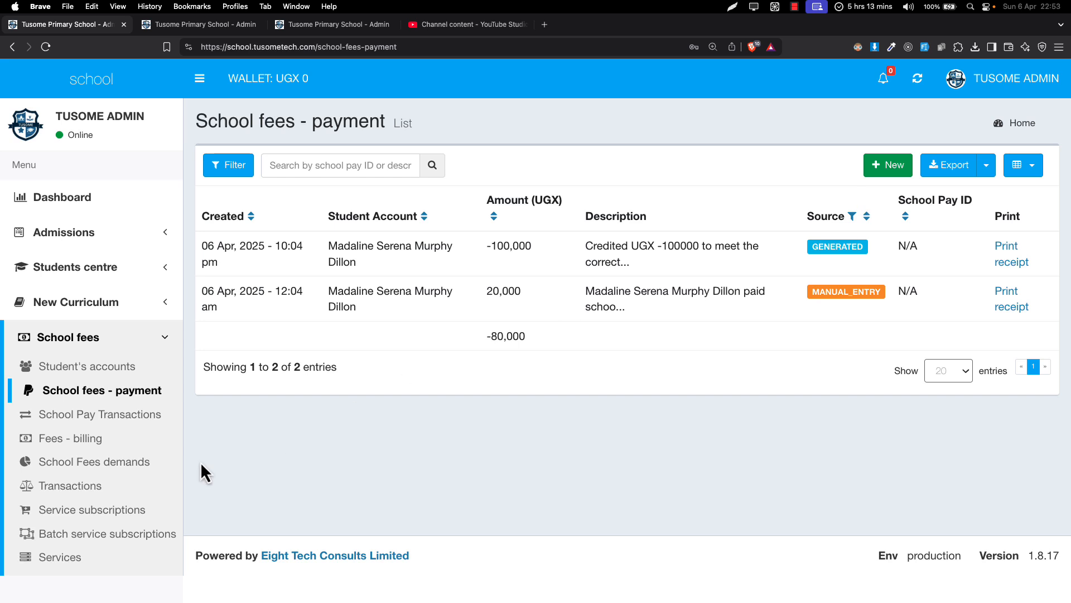
Start a new transaction from the transactions list with the transaction type Credit (-).
{"action": "left_click", "coordinate": [112, 491]}
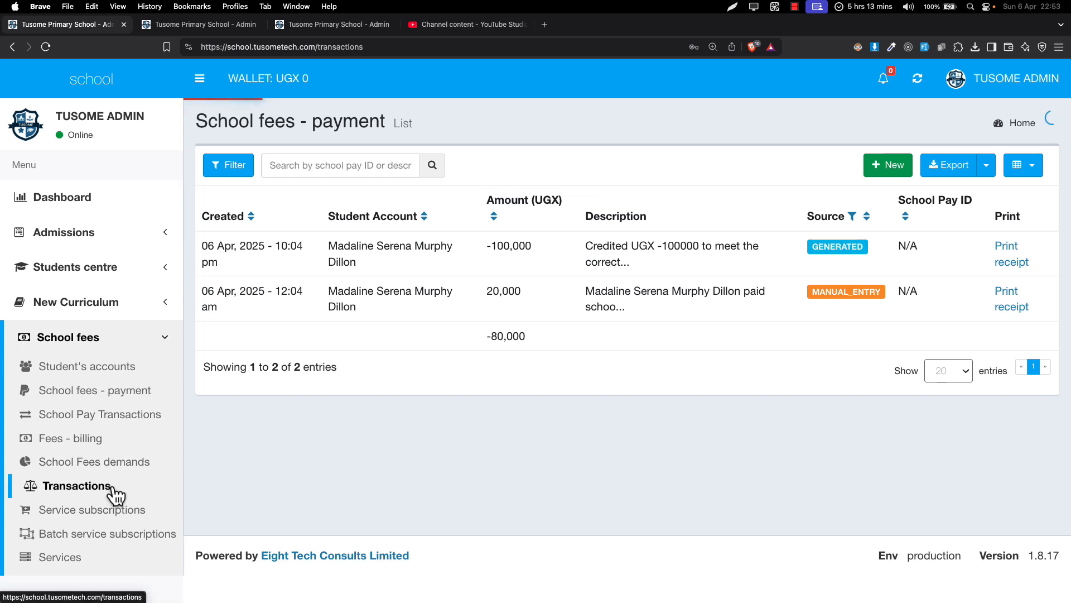
{"action": "left_click", "coordinate": [891, 166]}
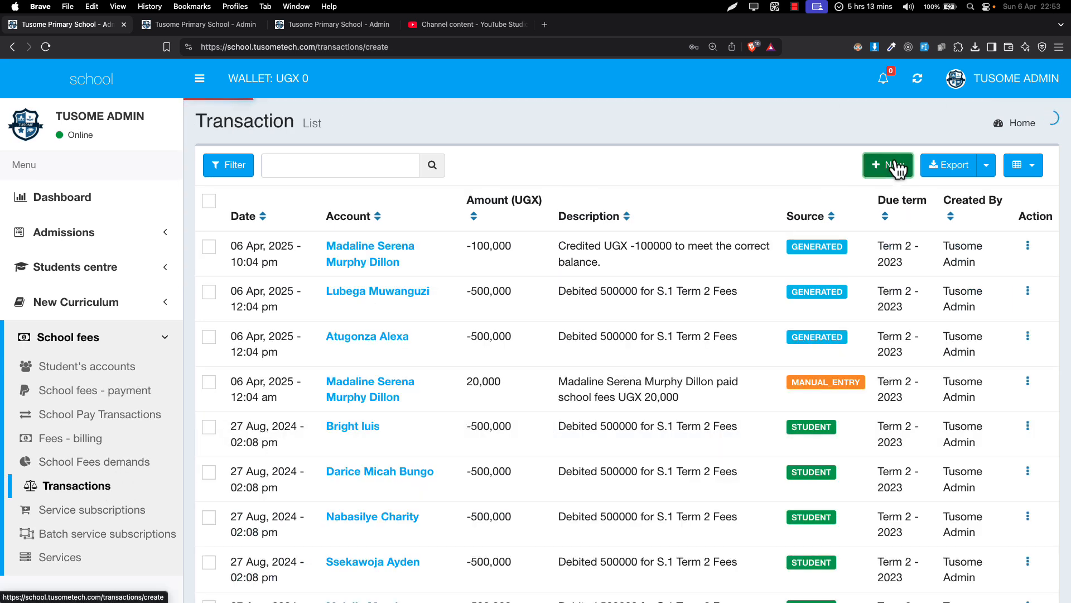
{"action": "left_click", "coordinate": [458, 243]}
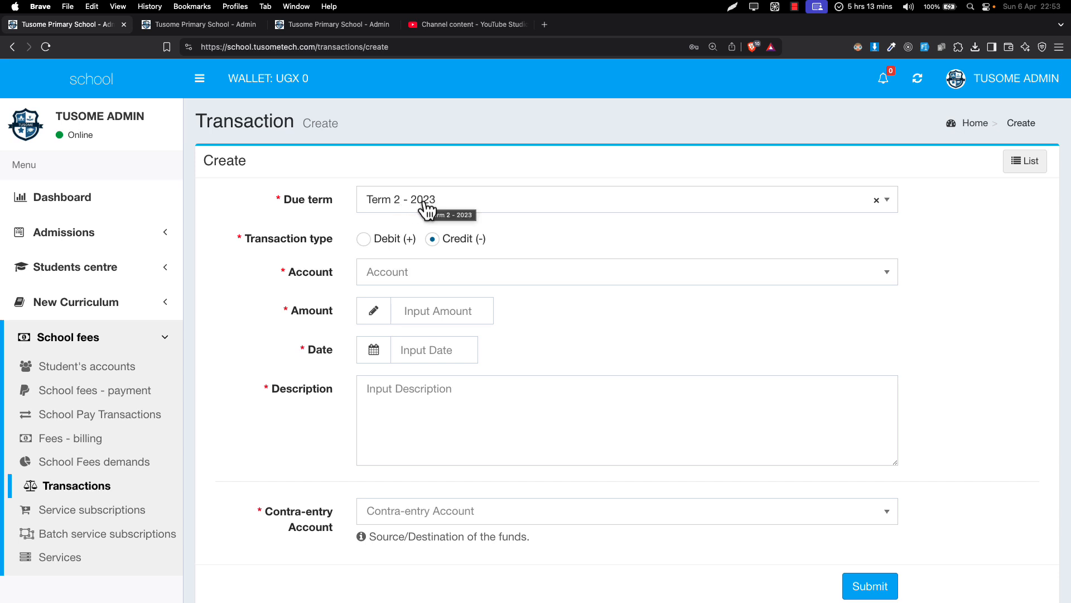
Search the accounts by the student's name and assign the transaction to the student whose payment was recorded earlier.
{"action": "left_click", "coordinate": [400, 274]}
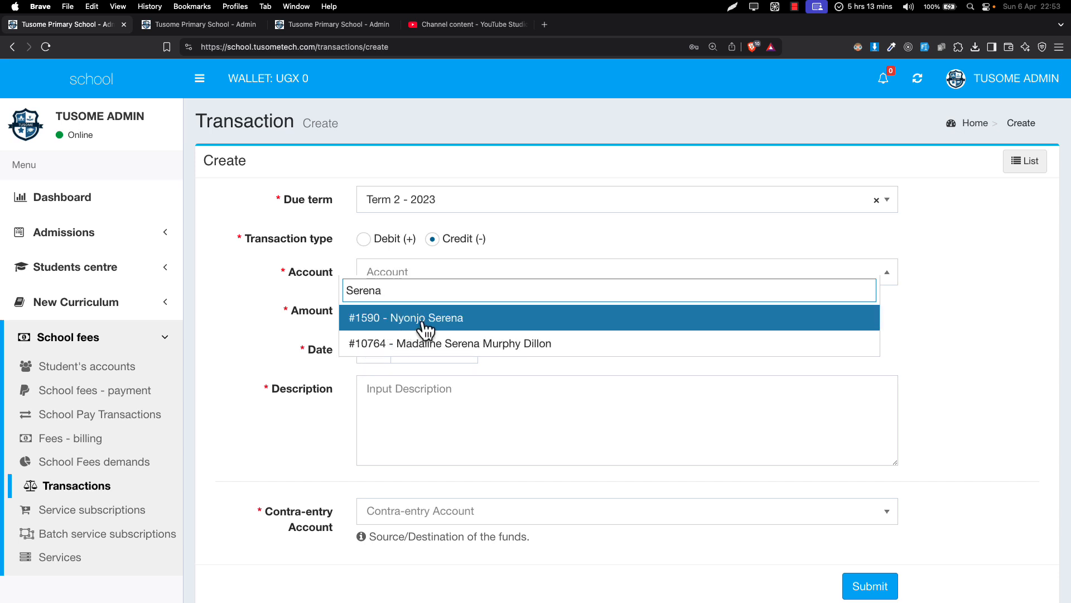
{"action": "left_click", "coordinate": [421, 325]}
{"action": "left_click", "coordinate": [444, 278]}
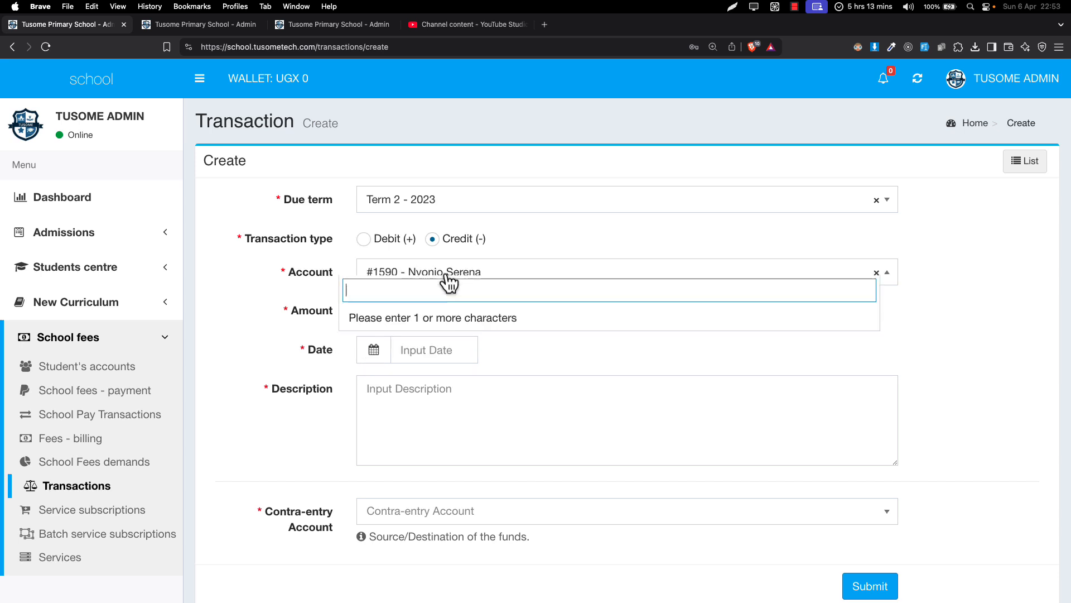
{"action": "type", "text": "Serena"}
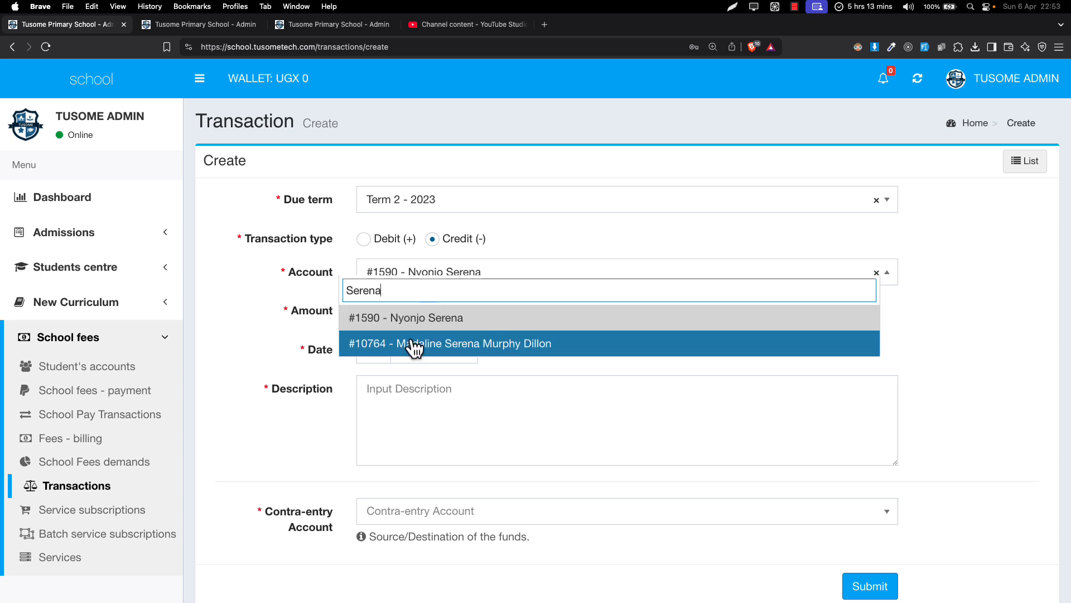
{"action": "left_click", "coordinate": [411, 344]}
Set the transaction amount to a positive 70000 and keep the transaction type as Credit (-).
{"action": "left_click", "coordinate": [437, 312]}
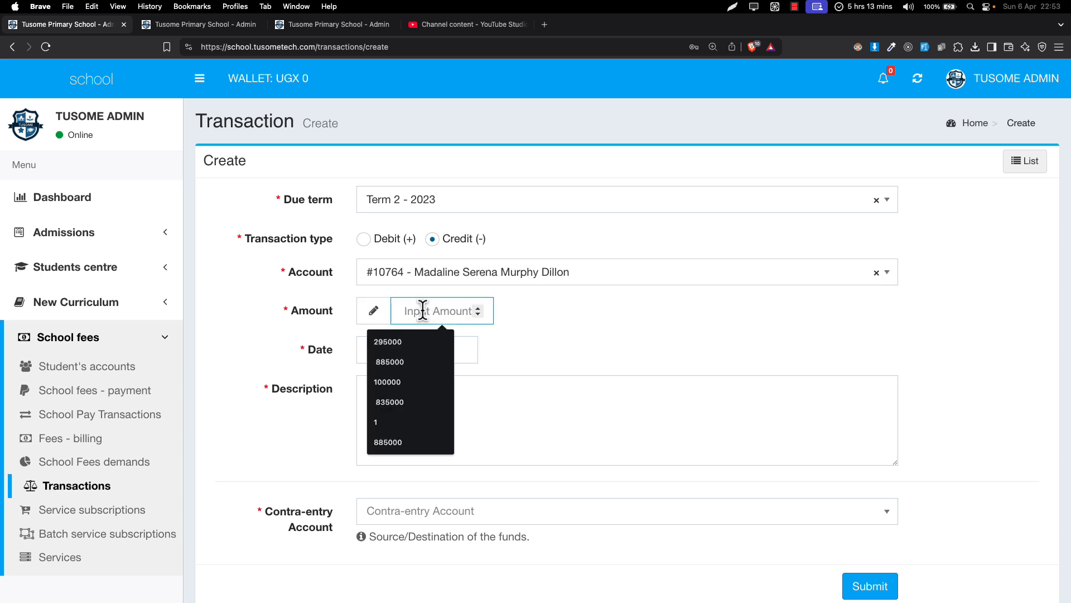
{"action": "type", "text": "-70000"}
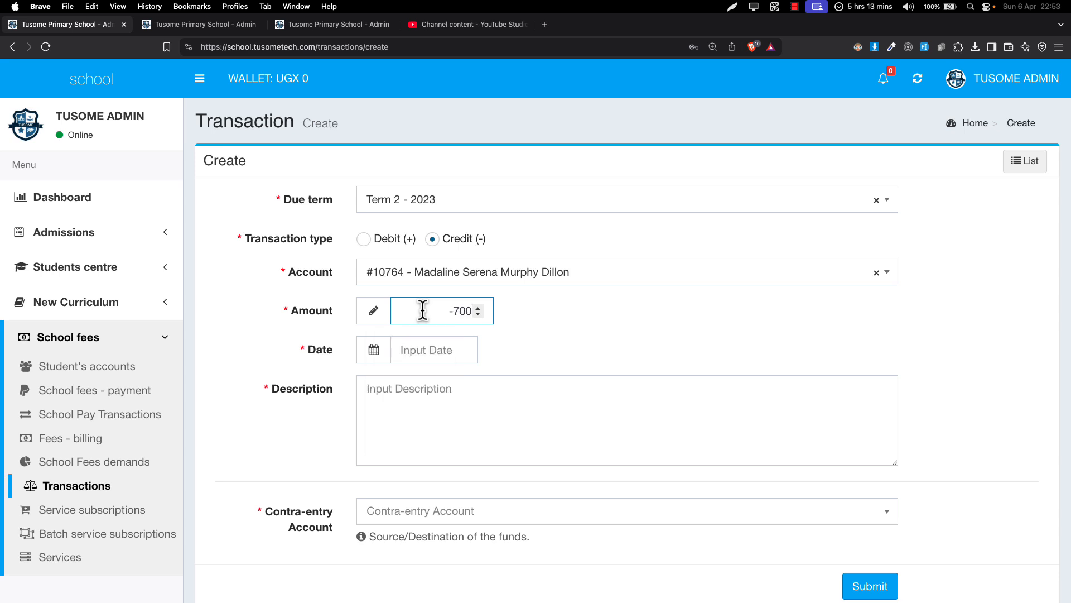
{"action": "key", "text": "Left"}
{"action": "key", "text": "shift+Left"}
{"action": "key", "text": "shift+Left"}
{"action": "key", "text": "shift+Left"}
{"action": "left_click", "coordinate": [423, 310]}
{"action": "key", "text": "BackSpace"}
{"action": "left_click", "coordinate": [459, 250]}
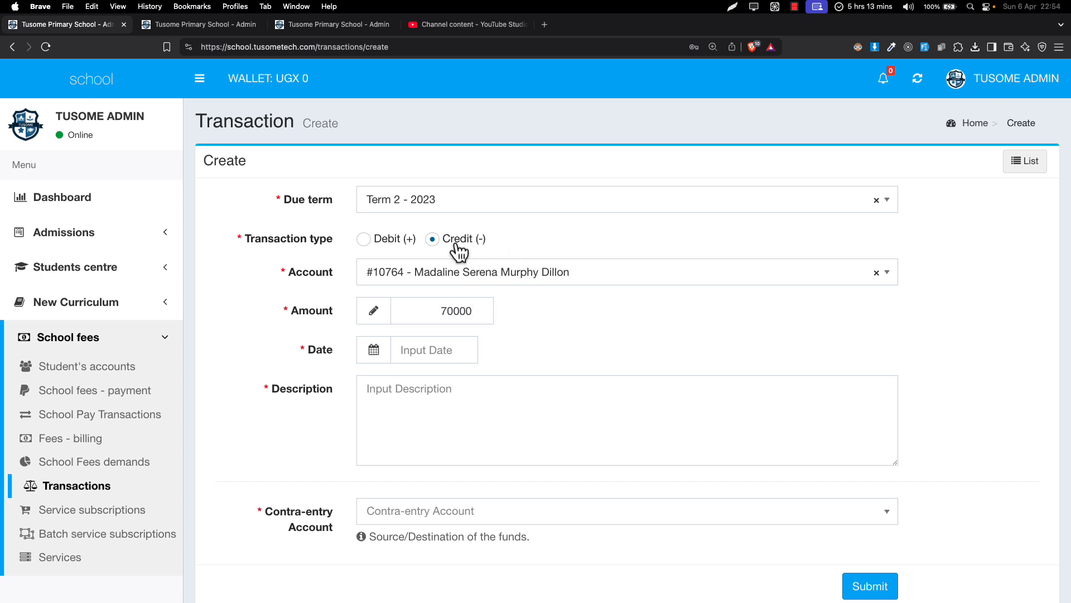
{"action": "left_click", "coordinate": [368, 240]}
{"action": "left_click", "coordinate": [450, 246]}
{"action": "left_click_drag", "start_coordinate": [453, 311], "coordinate": [416, 313]}
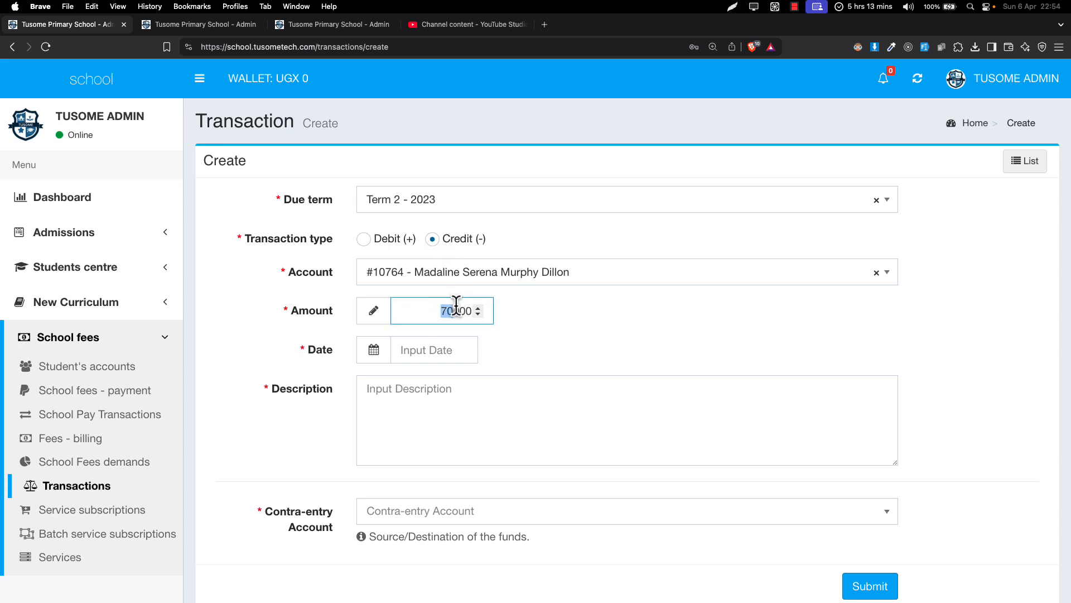
Date the transaction 2025-04-06 and describe it as "Broke window glass for the school.".
{"action": "left_click", "coordinate": [369, 350]}
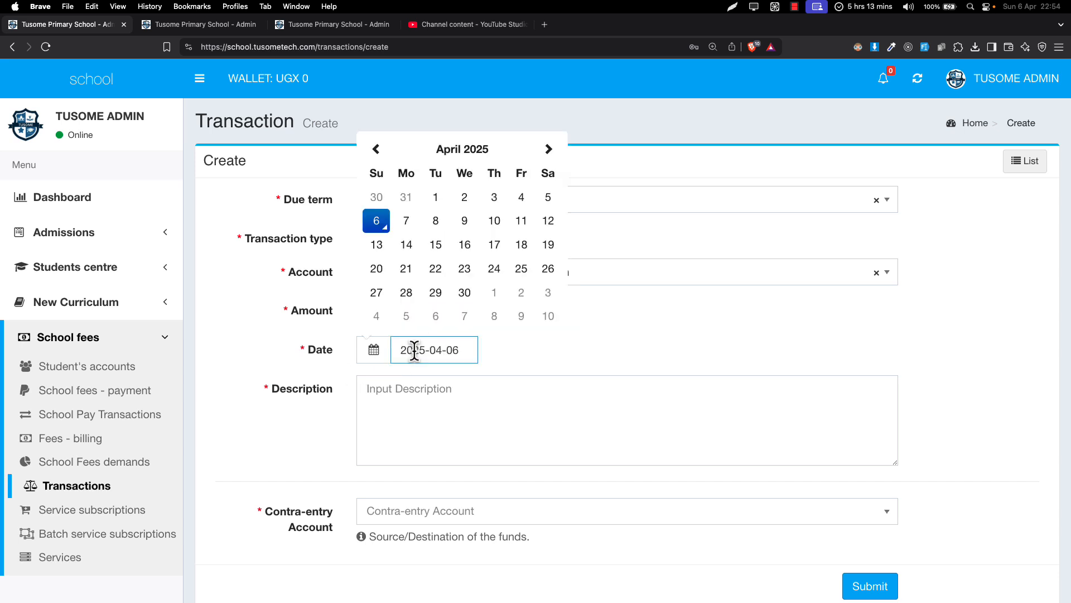
{"action": "left_click", "coordinate": [510, 386]}
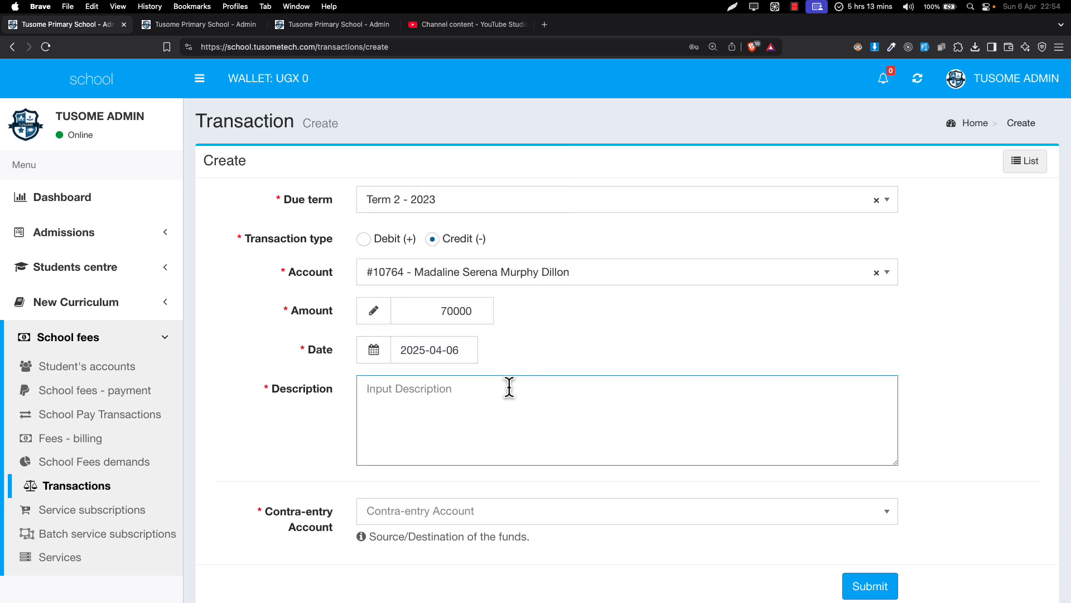
{"action": "type", "text": "Broke windoe"}
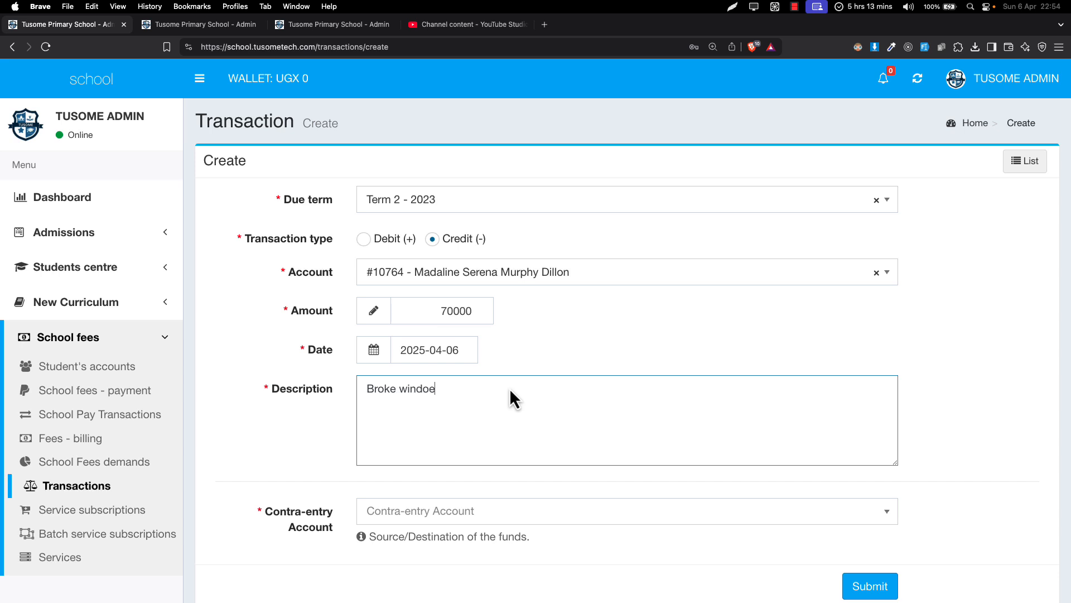
{"action": "key", "text": "BackSpace"}
{"action": "type", "text": "w glass for the school."}
Choose CASH ACCOUNT as the contra-entry account and submit the transaction.
{"action": "scroll", "coordinate": [471, 425], "scroll_direction": "down", "scroll_amount": 3}
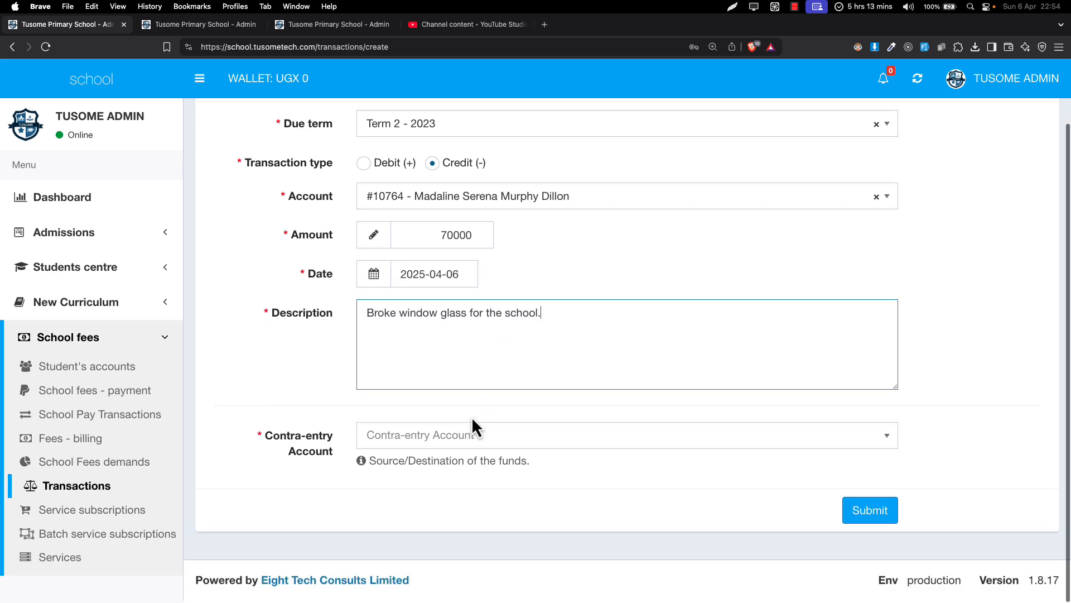
{"action": "left_click", "coordinate": [413, 443]}
{"action": "left_click", "coordinate": [416, 477]}
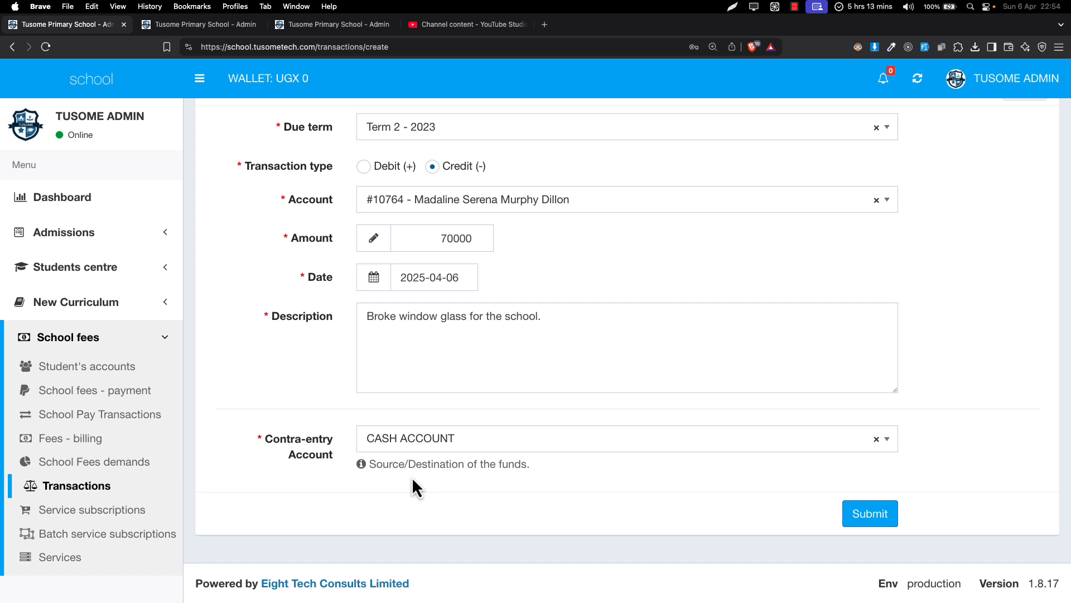
{"action": "left_click", "coordinate": [881, 512]}
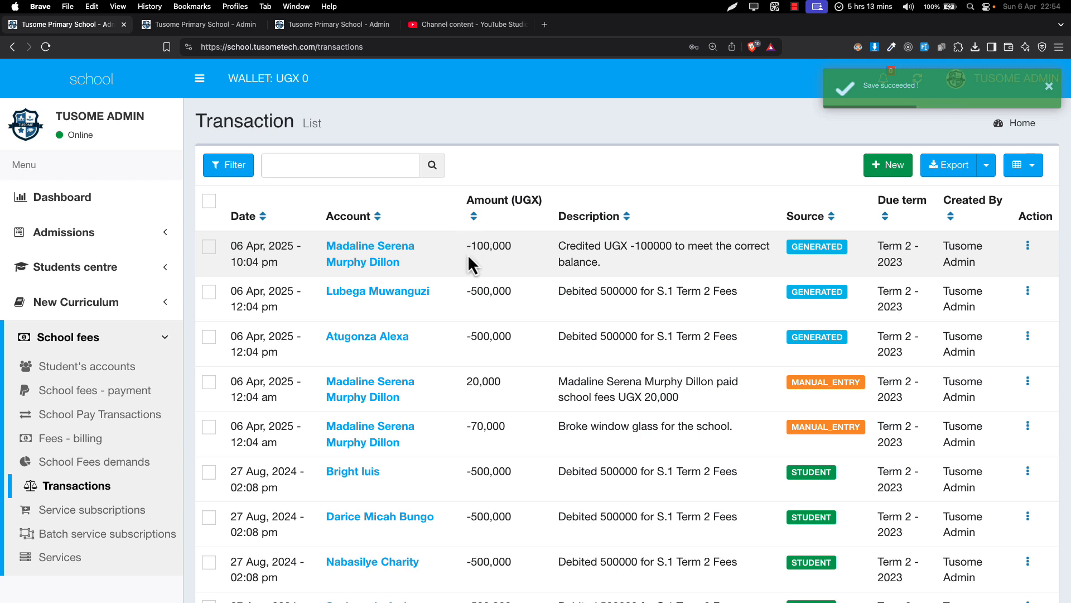
Sort the transactions list by date with the newest entries first.
{"action": "left_click", "coordinate": [267, 221]}
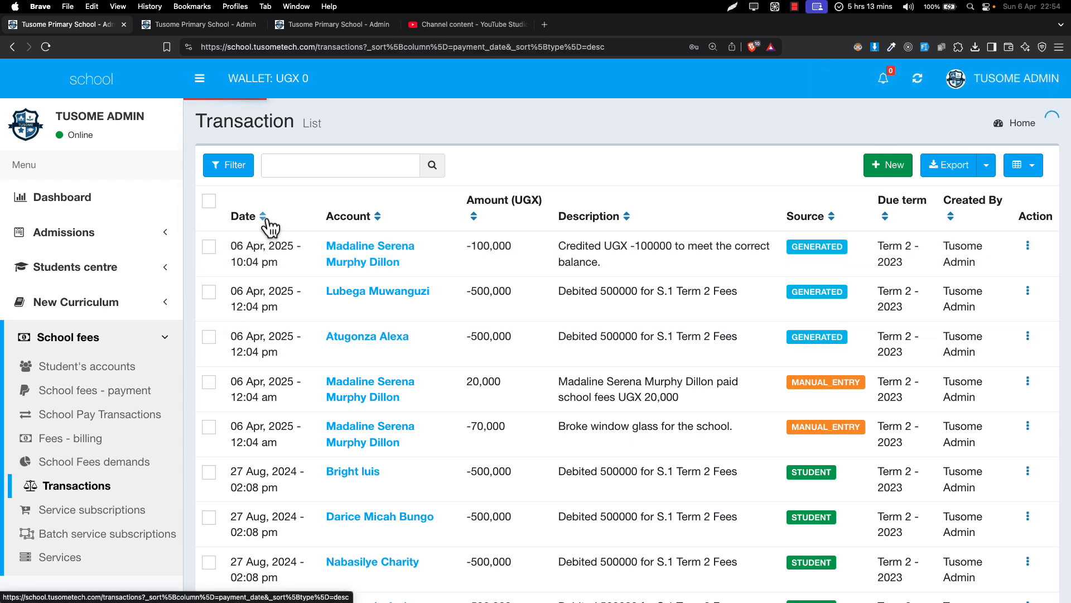
{"action": "left_click", "coordinate": [267, 221]}
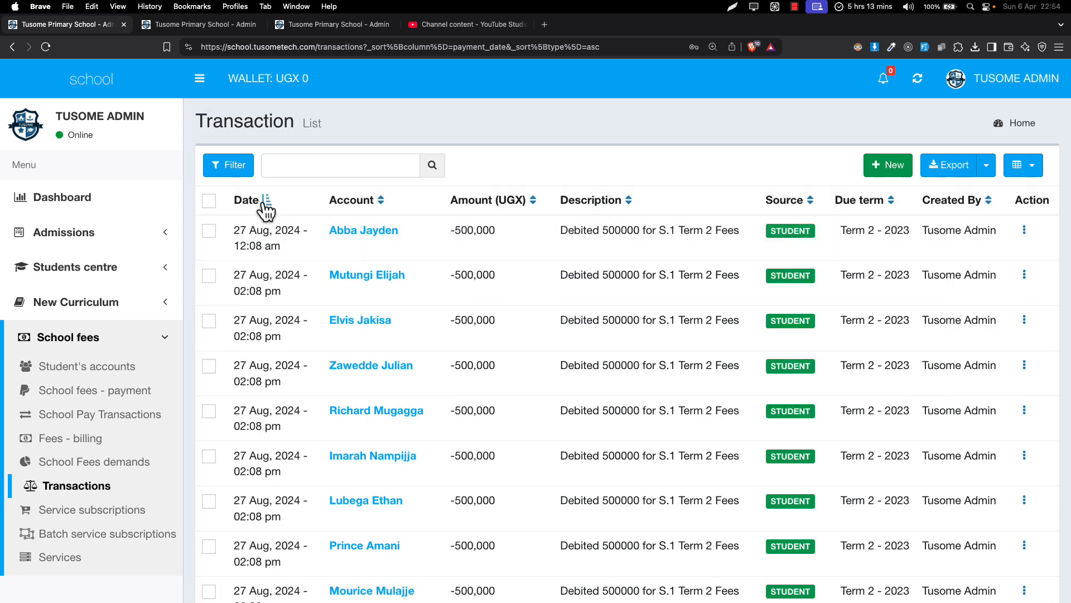
{"action": "left_click", "coordinate": [264, 204]}
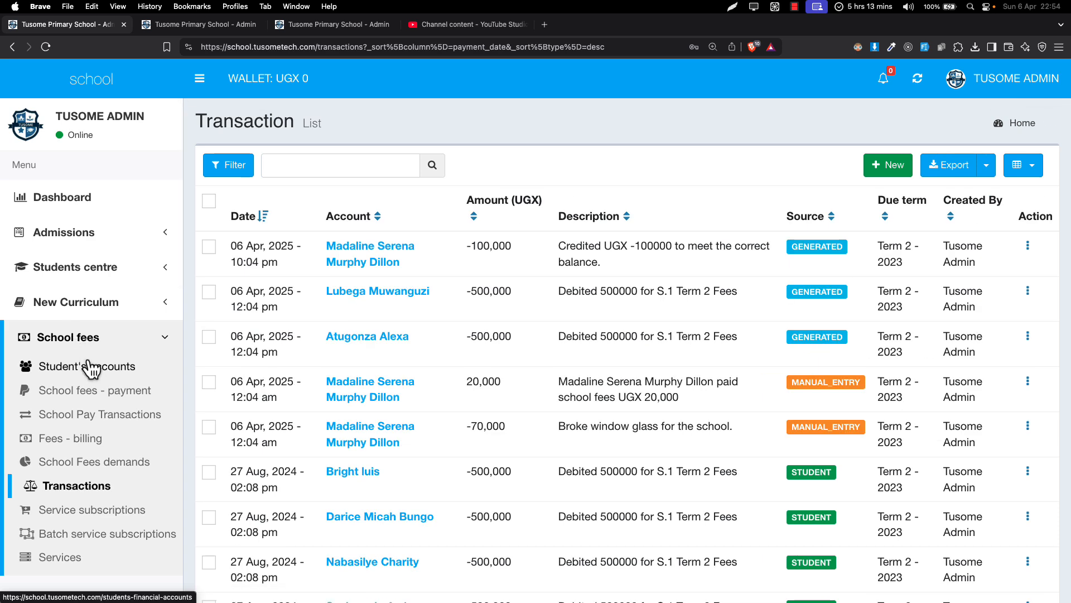
Check the student's account balance in the list of active student accounts.
{"action": "left_click", "coordinate": [89, 368]}
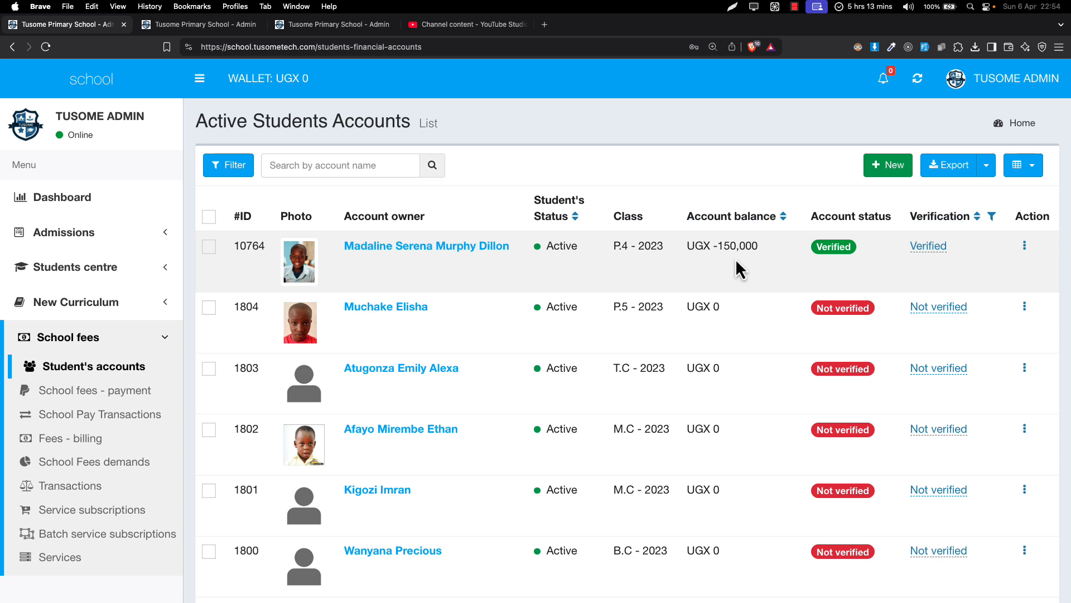
{"action": "left_click_drag", "start_coordinate": [717, 246], "coordinate": [756, 245]}
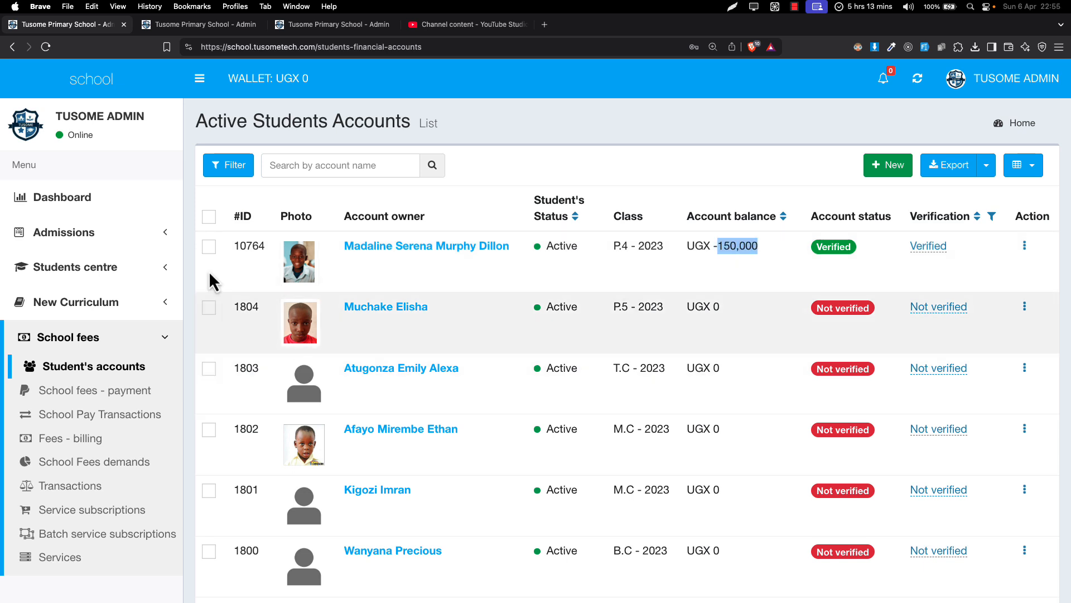
Reload the student's profile and examine this term's billing and payment entries and the fees balance.
{"action": "left_click", "coordinate": [199, 26]}
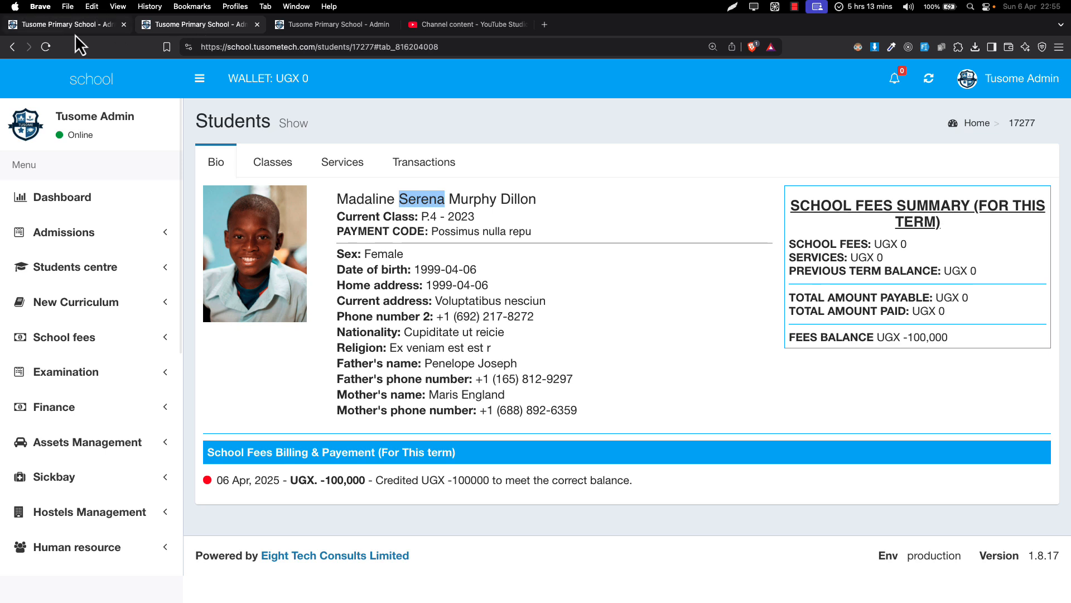
{"action": "left_click", "coordinate": [45, 47]}
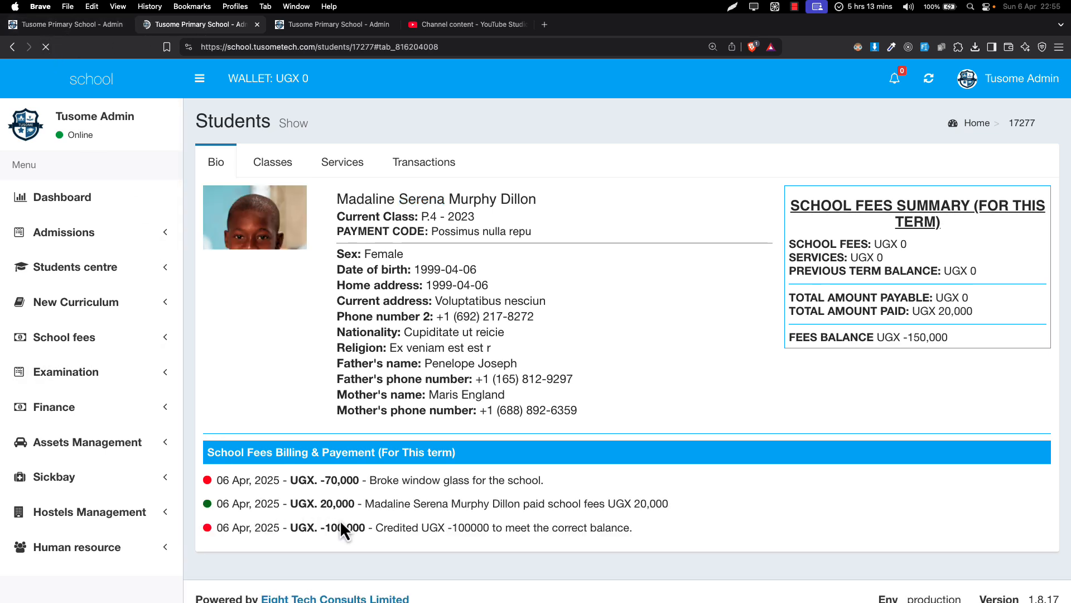
{"action": "left_click_drag", "start_coordinate": [229, 531], "coordinate": [596, 536]}
{"action": "left_click", "coordinate": [366, 532]}
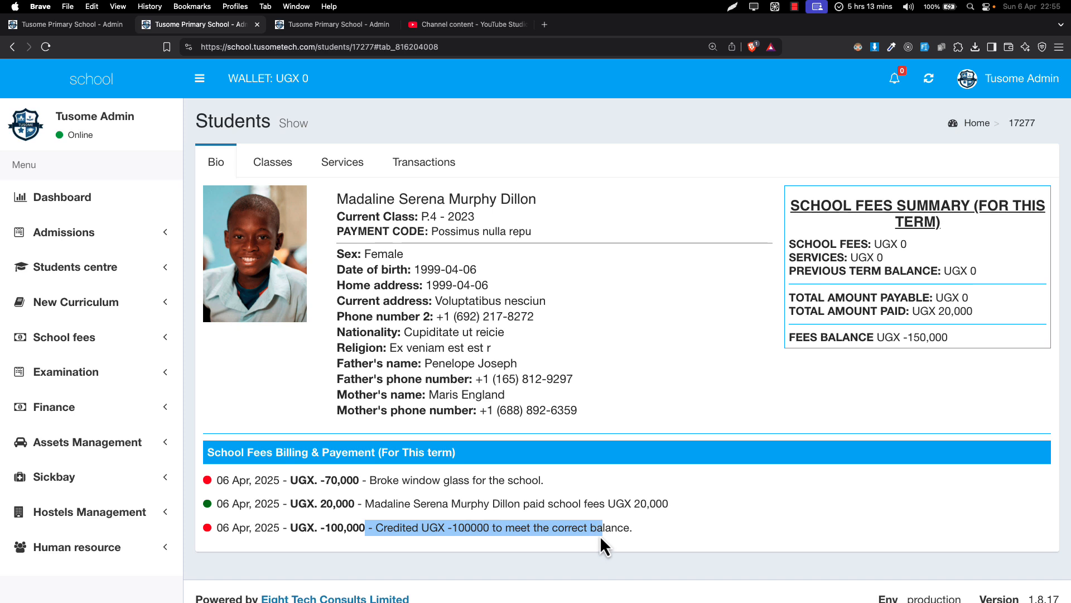
{"action": "double_click", "coordinate": [450, 536]}
{"action": "left_click_drag", "start_coordinate": [255, 499], "coordinate": [438, 505]}
{"action": "left_click", "coordinate": [366, 506]}
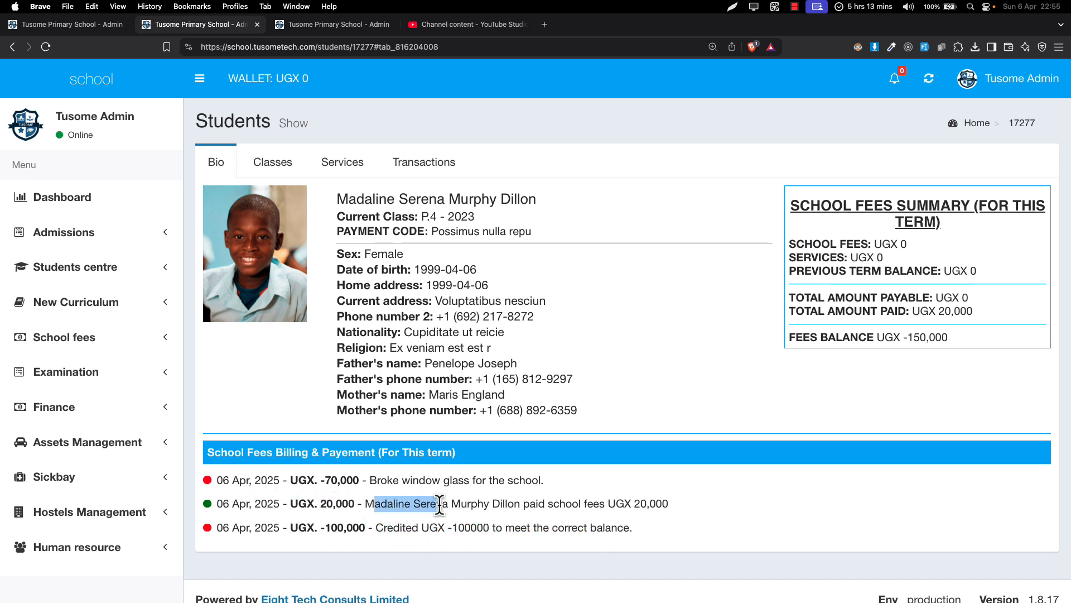
{"action": "left_click_drag", "start_coordinate": [238, 502], "coordinate": [330, 480]}
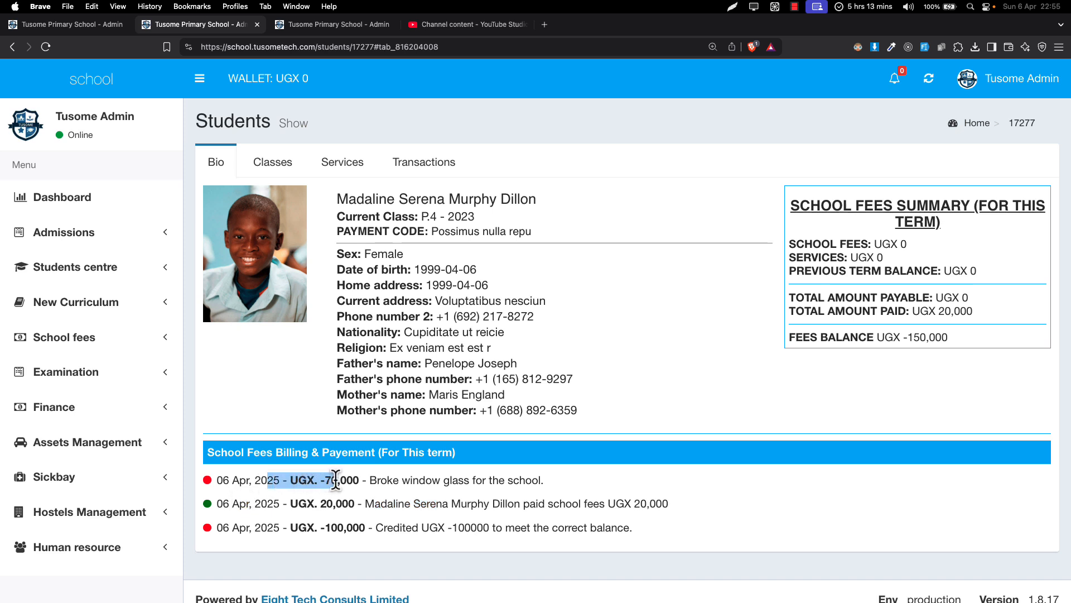
{"action": "left_click_drag", "start_coordinate": [400, 480], "coordinate": [522, 481]}
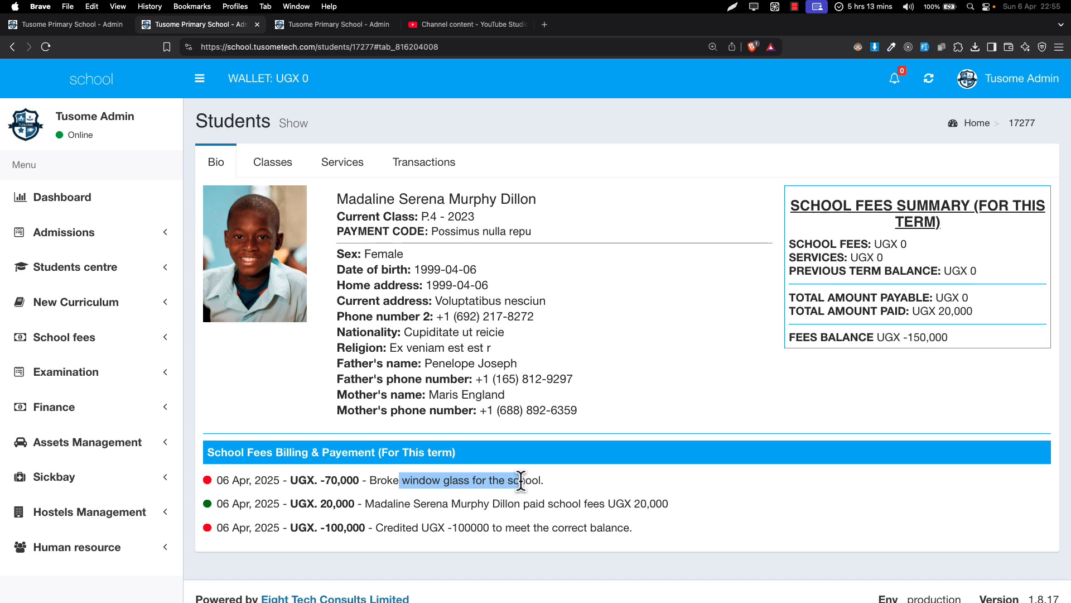
{"action": "mouse_move", "coordinate": [314, 480]}
{"action": "left_mouse_down"}
{"action": "mouse_move", "coordinate": [357, 481]}
{"action": "mouse_move", "coordinate": [328, 478]}
{"action": "left_mouse_up"}
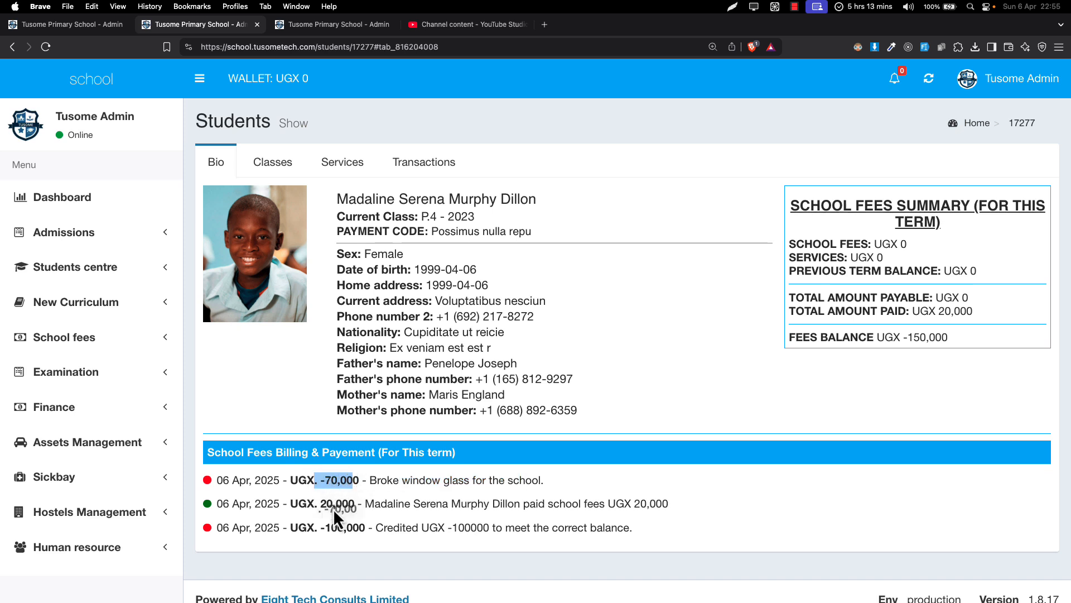
{"action": "left_click_drag", "start_coordinate": [877, 338], "coordinate": [998, 339]}
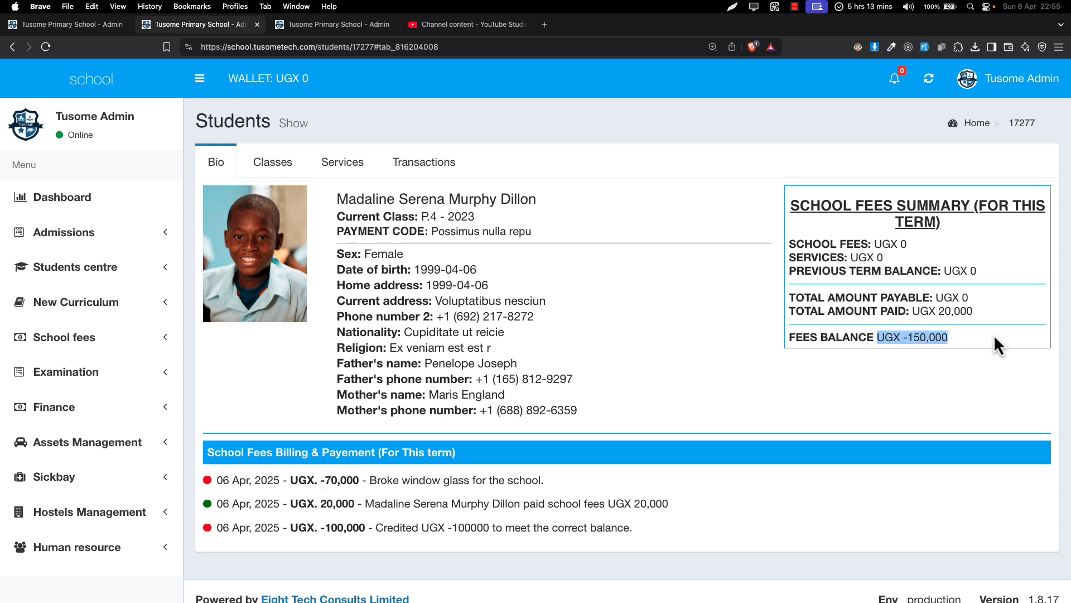
View the student's all-time school fees billing and payment transactions.
{"action": "left_click", "coordinate": [415, 174]}
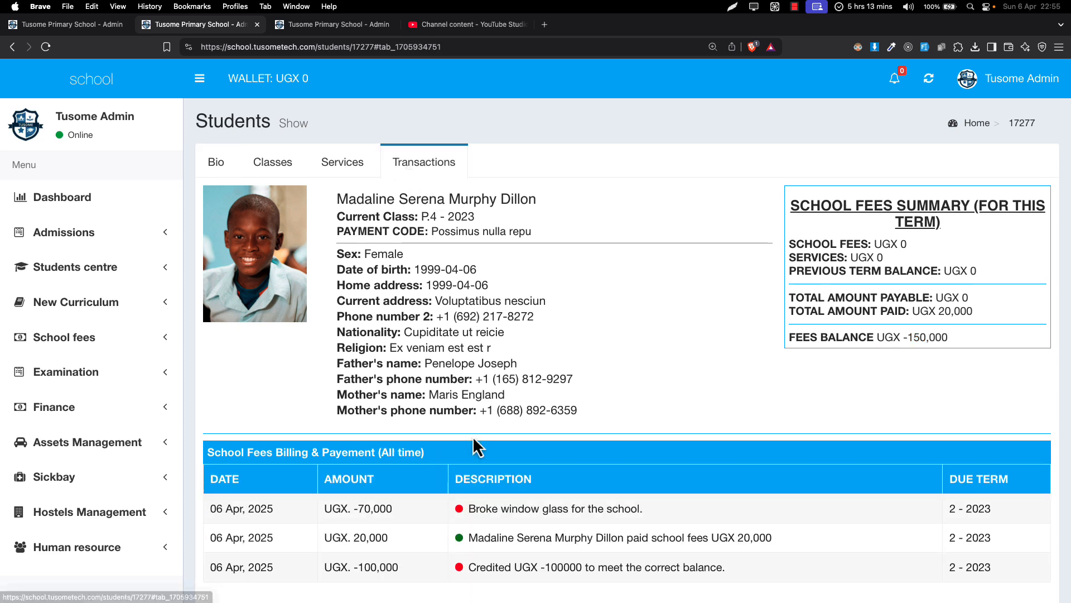
{"action": "scroll", "coordinate": [473, 436], "scroll_direction": "down", "scroll_amount": 2}
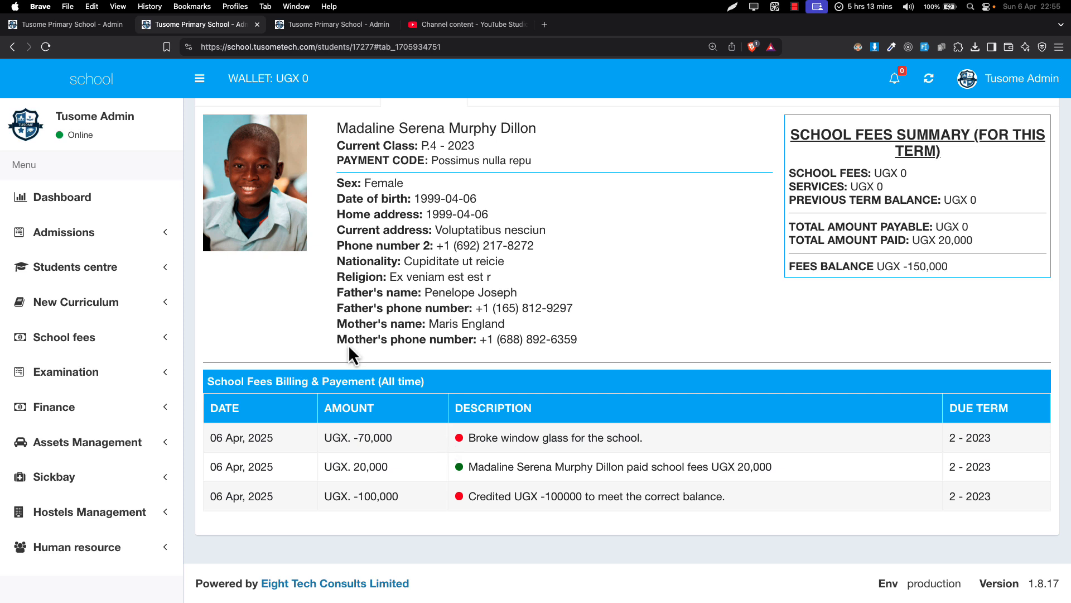
Go to the school dashboard and review the income and school fees balance summaries.
{"action": "left_click", "coordinate": [119, 80]}
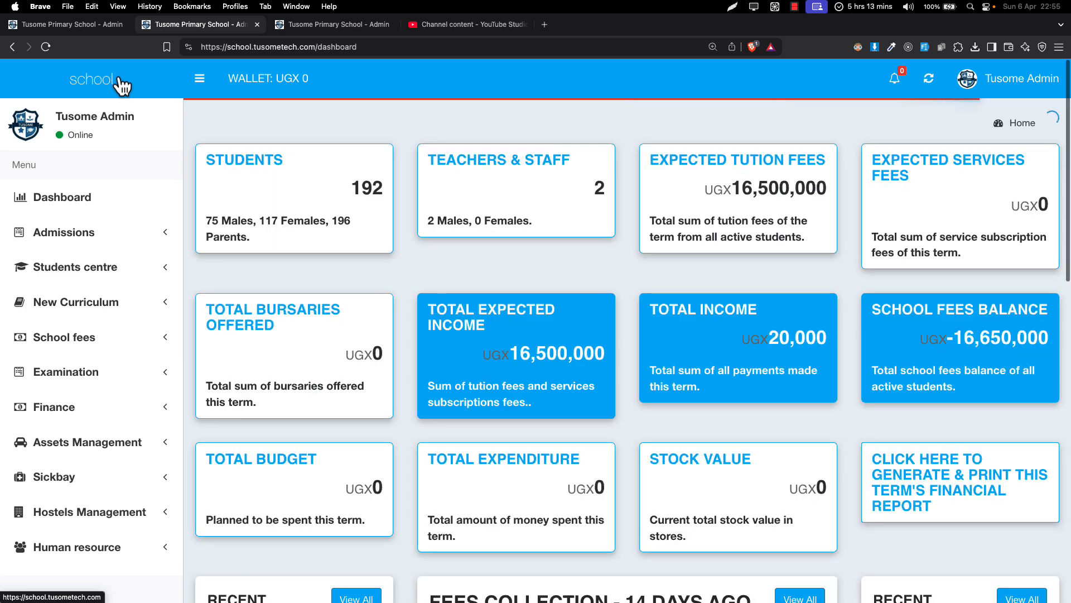
{"action": "scroll", "coordinate": [706, 320], "scroll_direction": "down", "scroll_amount": 5}
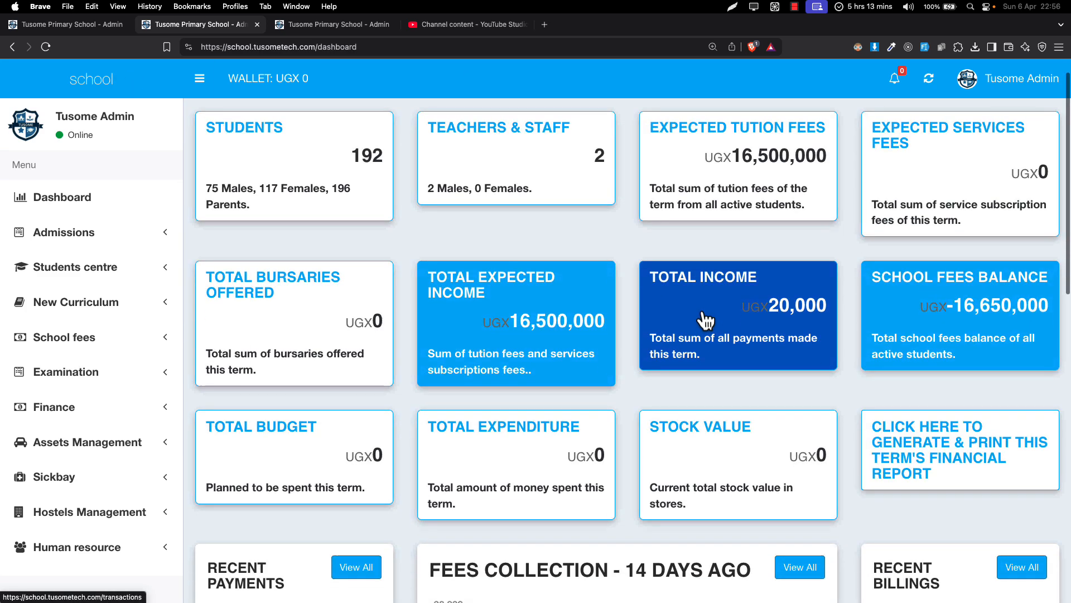
Review the dashboard's recent billings, checking the broken window charge and the earlier balance correction for the student.
{"action": "scroll", "coordinate": [1015, 207], "scroll_direction": "up", "scroll_amount": 2}
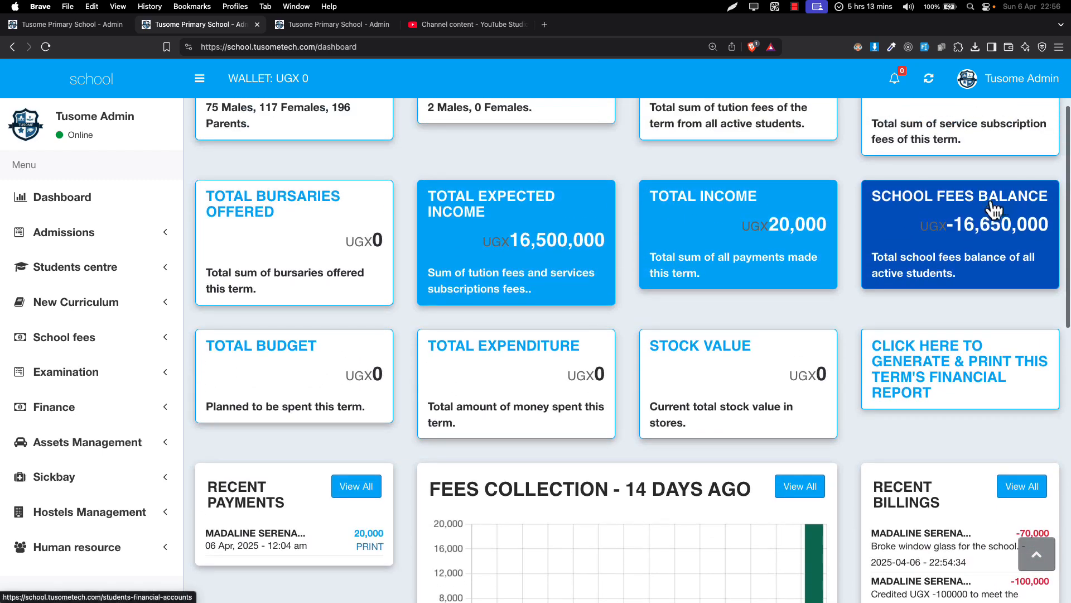
{"action": "scroll", "coordinate": [948, 212], "scroll_direction": "down", "scroll_amount": 7}
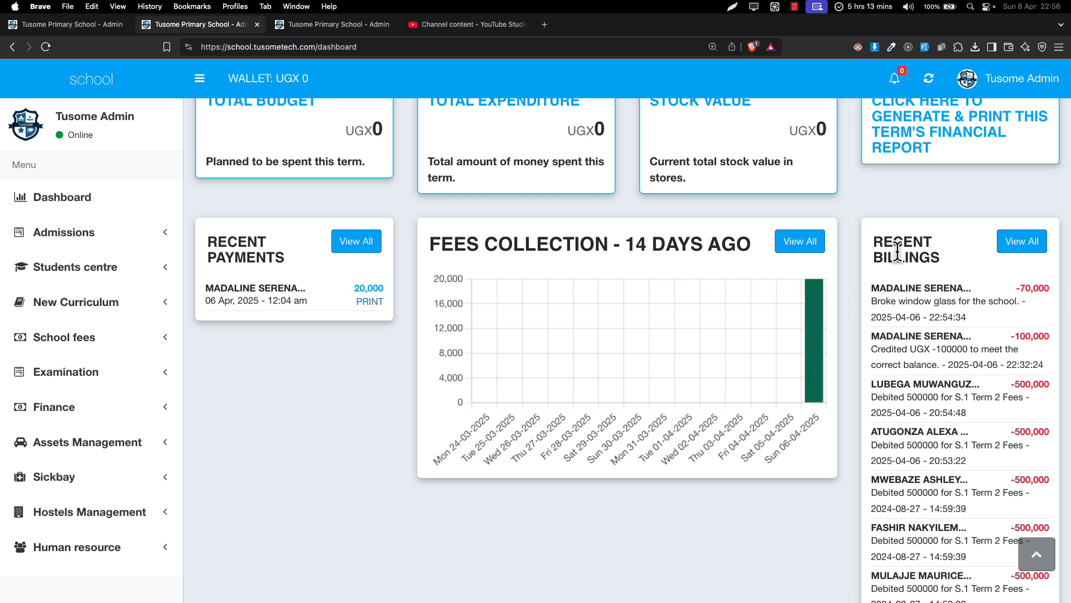
{"action": "left_click_drag", "start_coordinate": [883, 241], "coordinate": [930, 271]}
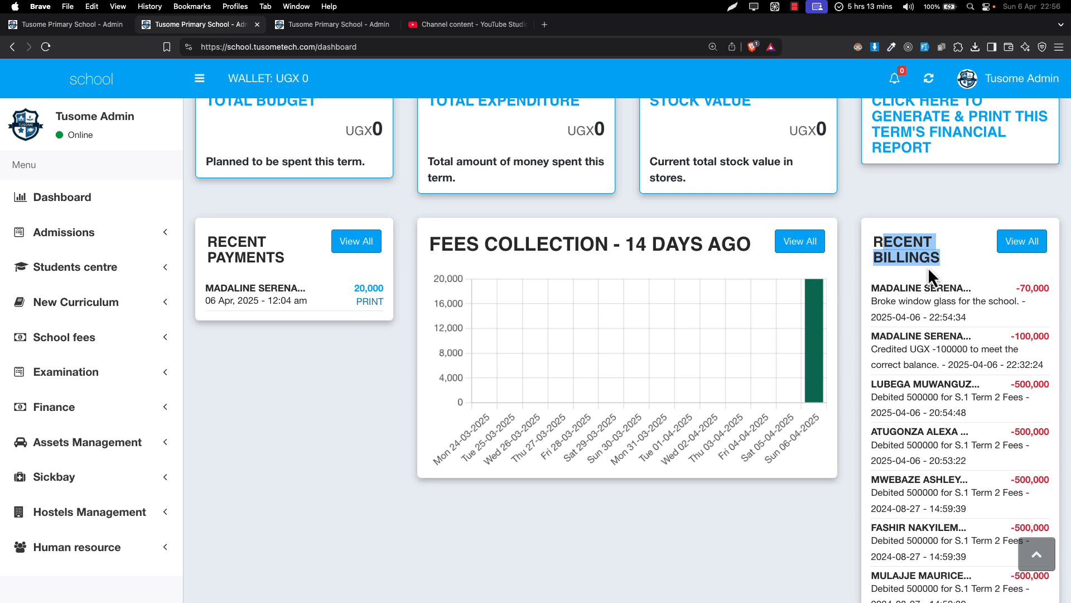
{"action": "left_click", "coordinate": [913, 282]}
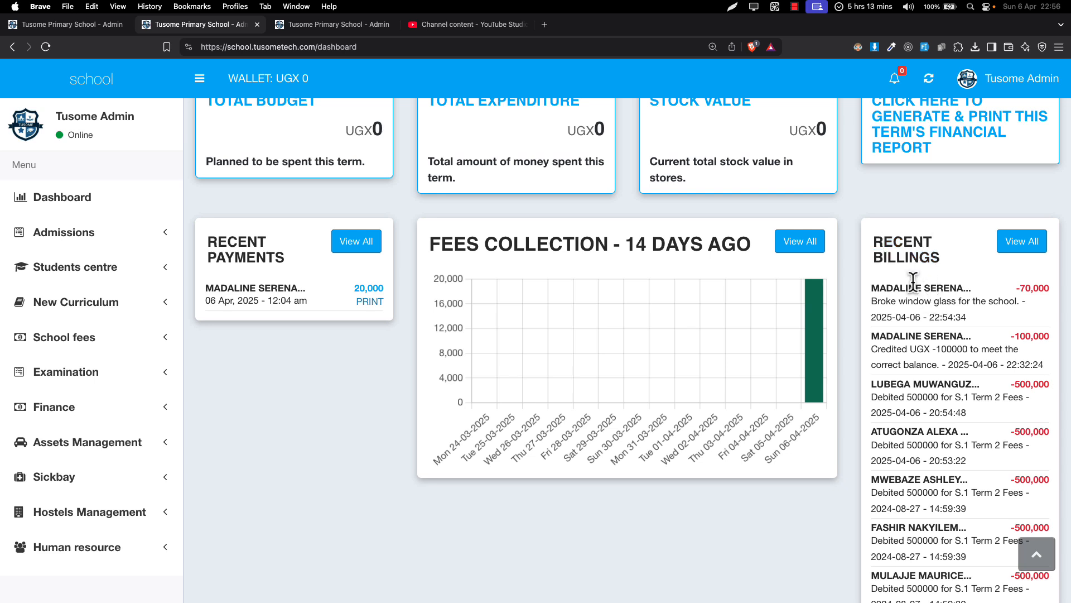
{"action": "scroll", "coordinate": [957, 453], "scroll_direction": "down", "scroll_amount": 5}
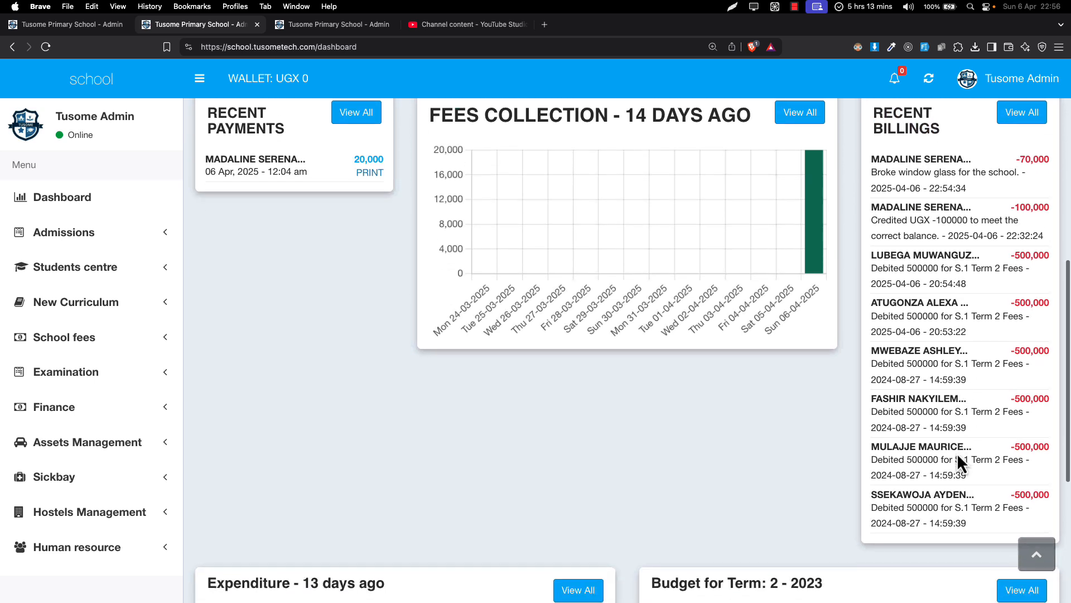
{"action": "scroll", "coordinate": [956, 453], "scroll_direction": "up", "scroll_amount": 4}
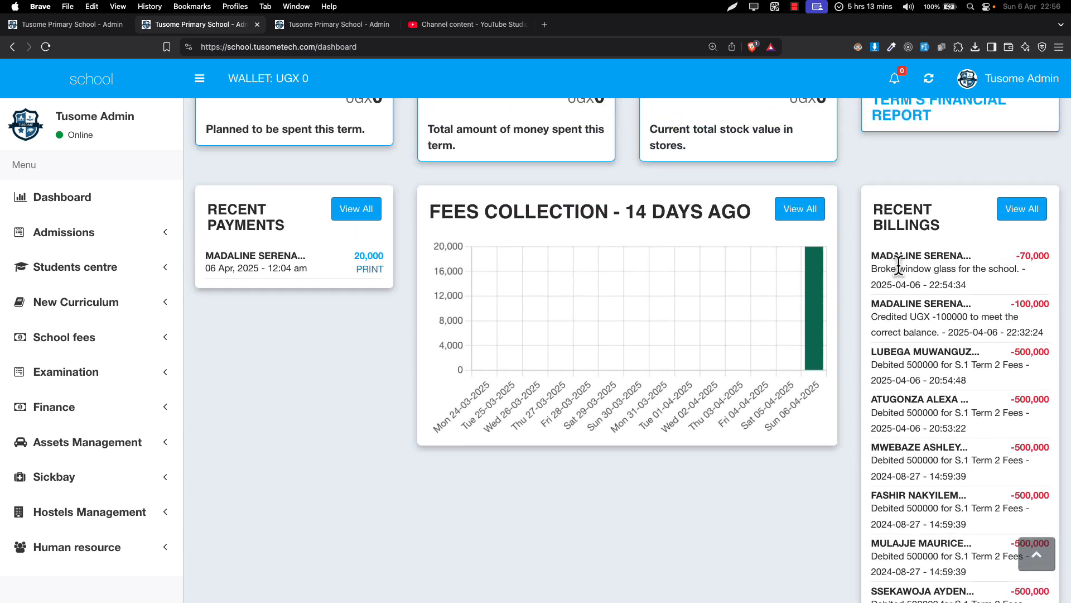
{"action": "left_click_drag", "start_coordinate": [887, 256], "coordinate": [1024, 330]}
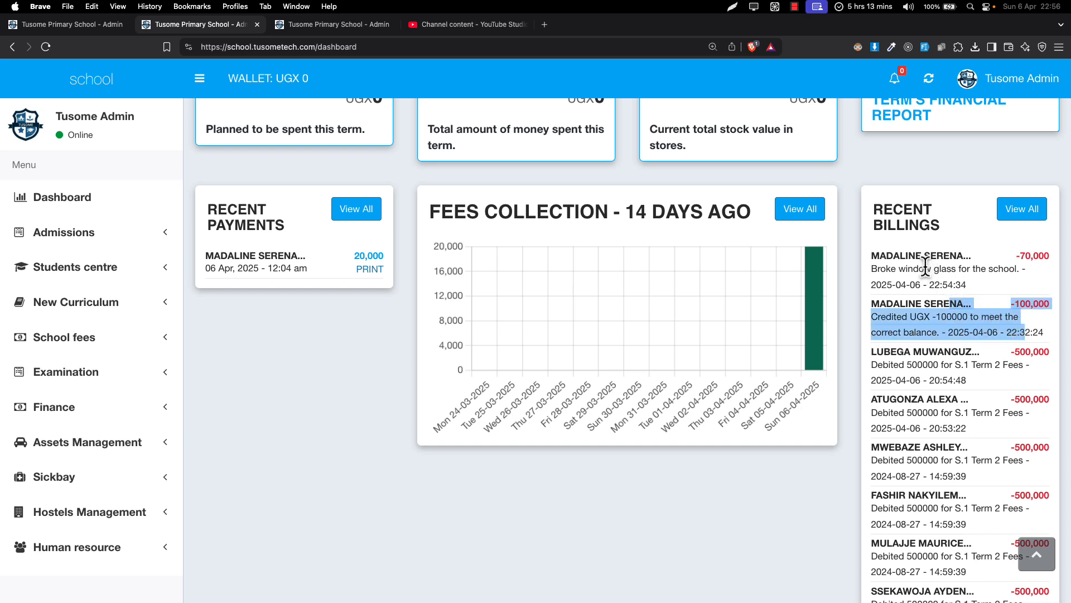
{"action": "left_click_drag", "start_coordinate": [924, 256], "coordinate": [971, 296]}
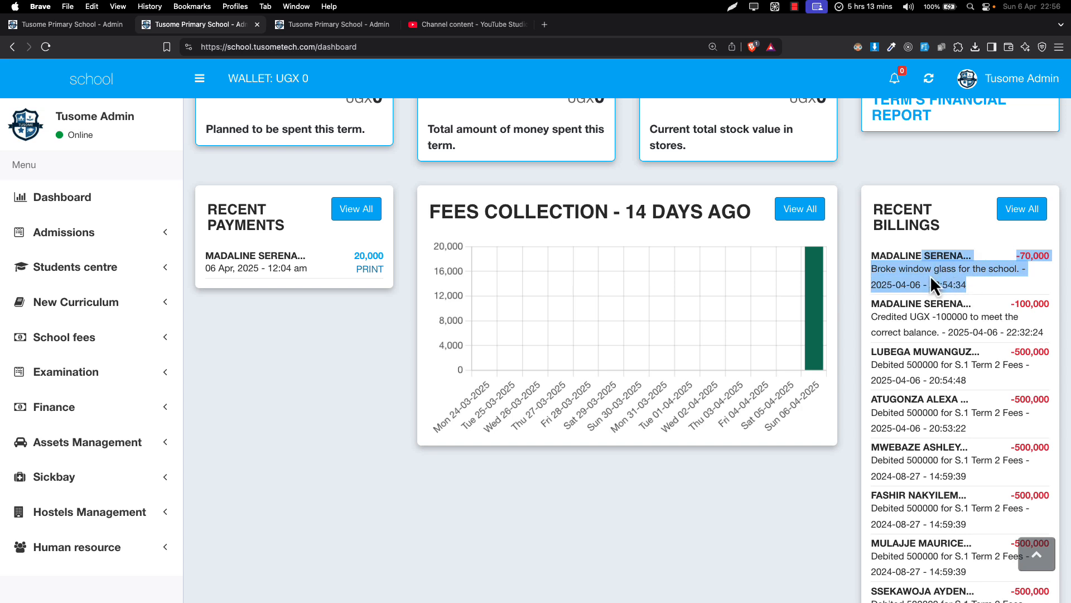
{"action": "left_click", "coordinate": [919, 264]}
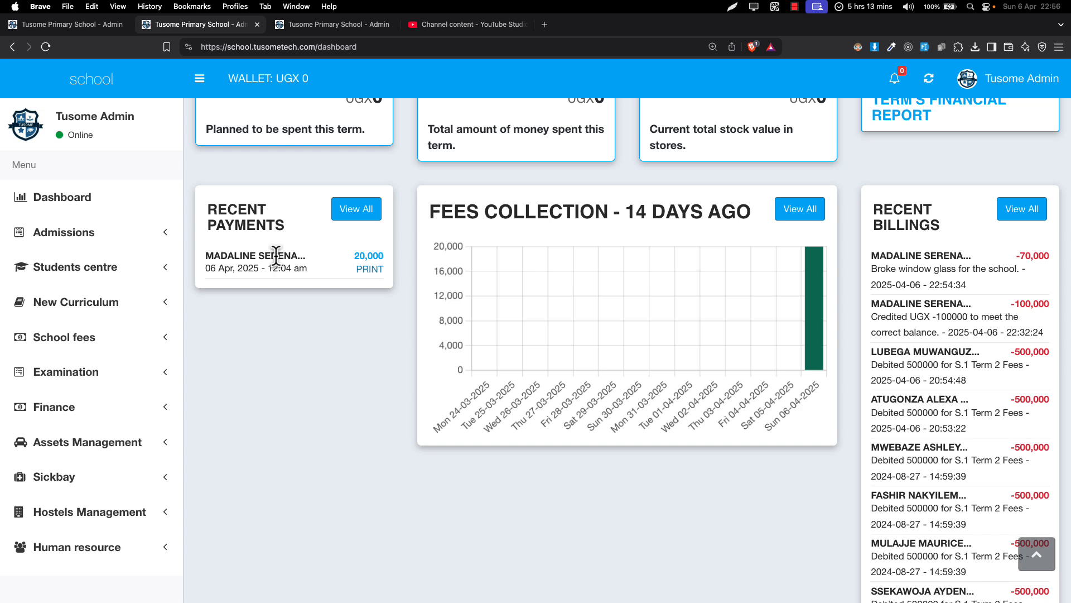
Open the printable receipt for the student's entry in the dashboard's recent payments.
{"action": "left_click_drag", "start_coordinate": [244, 256], "coordinate": [268, 259]}
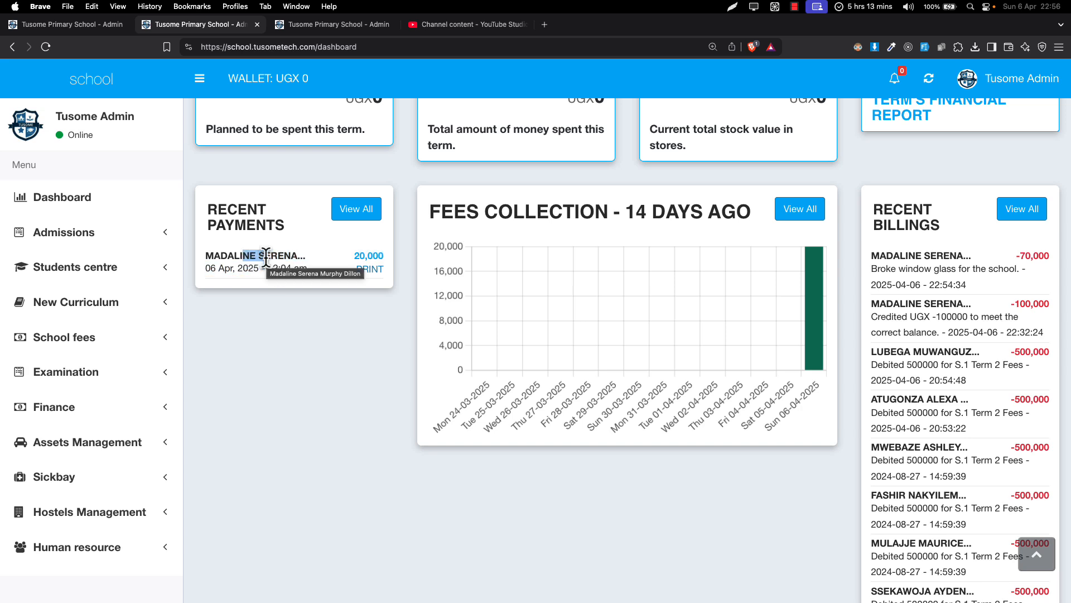
{"action": "left_click", "coordinate": [263, 258]}
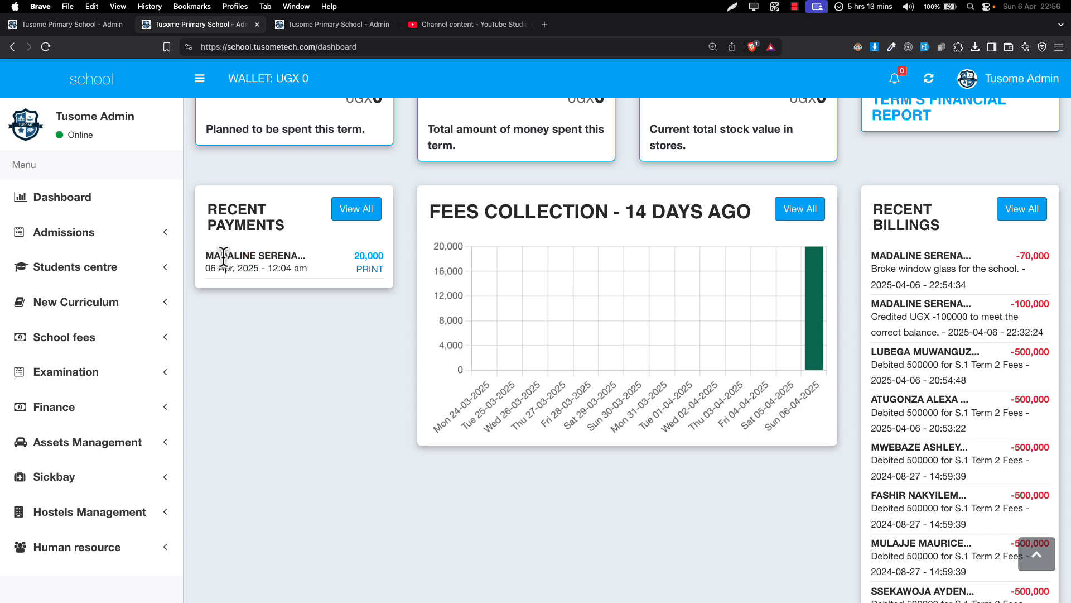
{"action": "left_click_drag", "start_coordinate": [241, 261], "coordinate": [368, 254]}
{"action": "left_click", "coordinate": [370, 270]}
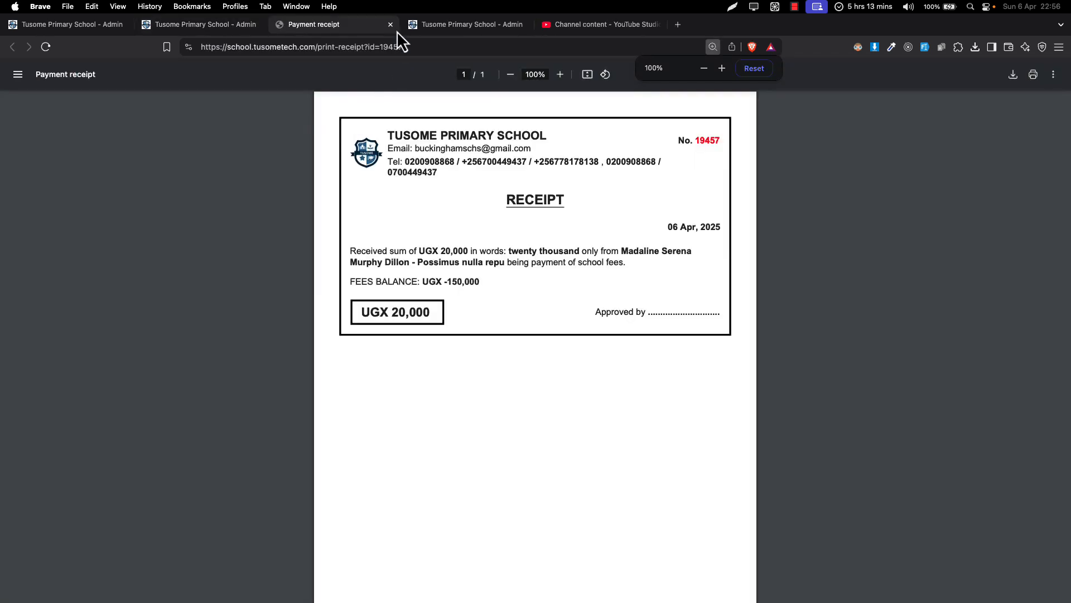
Return to the school dashboard and examine the recent payments, fees collection chart, recent billings and summary totals.
{"action": "left_click", "coordinate": [234, 24]}
{"action": "left_click_drag", "start_coordinate": [258, 210], "coordinate": [261, 283]}
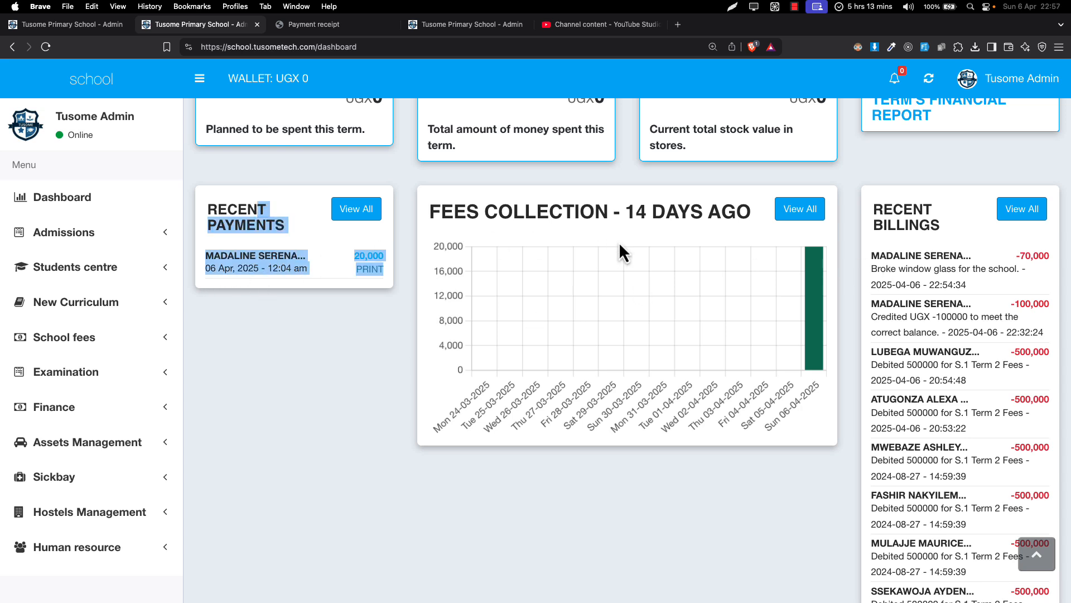
{"action": "scroll", "coordinate": [918, 374], "scroll_direction": "down", "scroll_amount": 5}
{"action": "scroll", "coordinate": [917, 374], "scroll_direction": "up", "scroll_amount": 2}
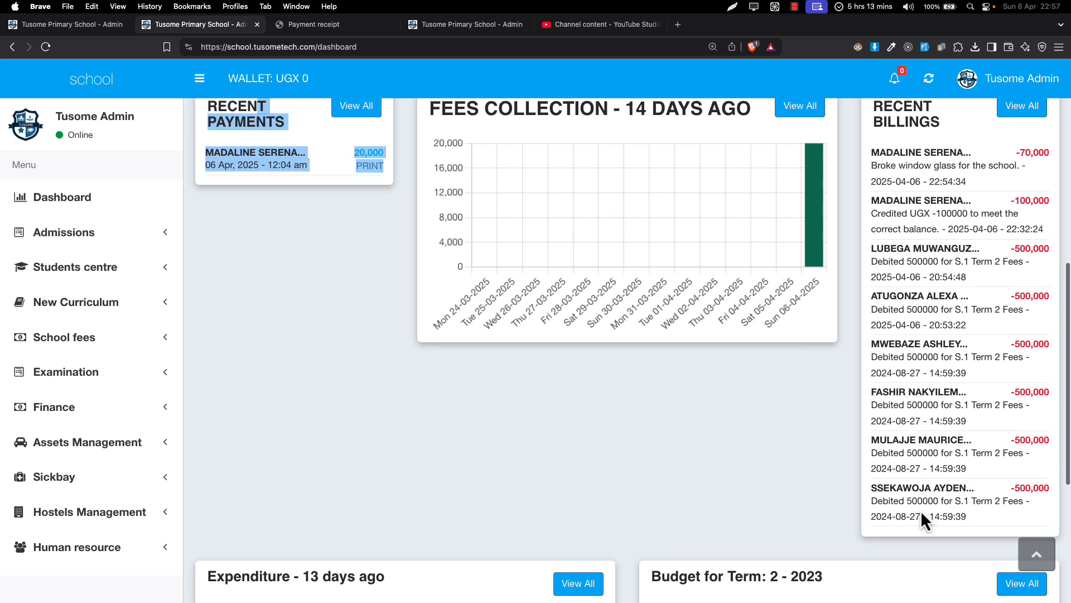
{"action": "scroll", "coordinate": [913, 509], "scroll_direction": "up", "scroll_amount": 2}
{"action": "scroll", "coordinate": [937, 435], "scroll_direction": "down", "scroll_amount": 1}
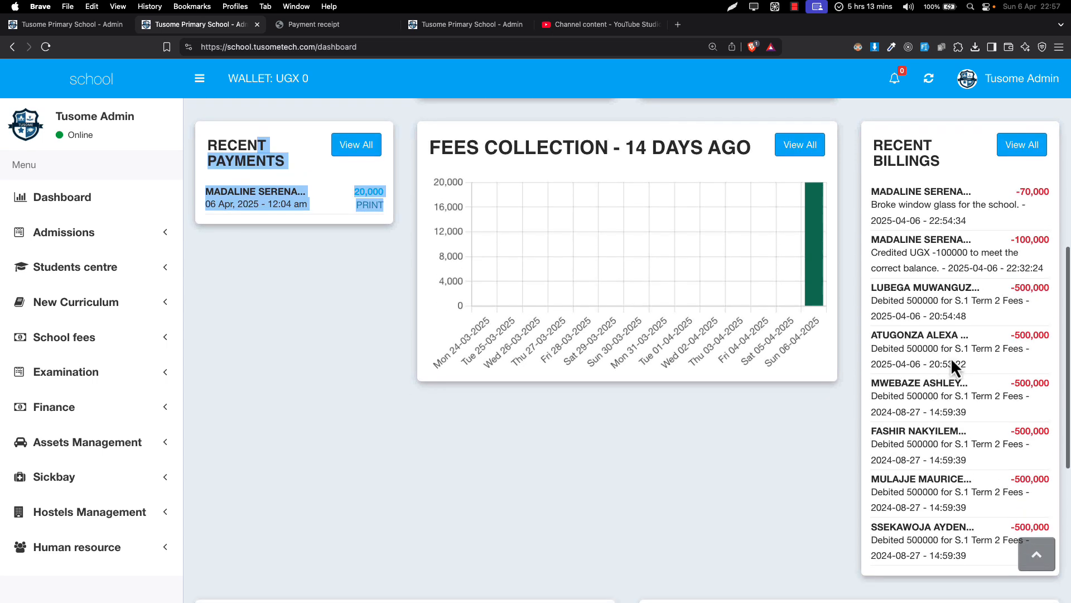
{"action": "scroll", "coordinate": [951, 360], "scroll_direction": "up", "scroll_amount": 3}
{"action": "scroll", "coordinate": [951, 357], "scroll_direction": "up", "scroll_amount": 2}
{"action": "scroll", "coordinate": [951, 357], "scroll_direction": "down", "scroll_amount": 5}
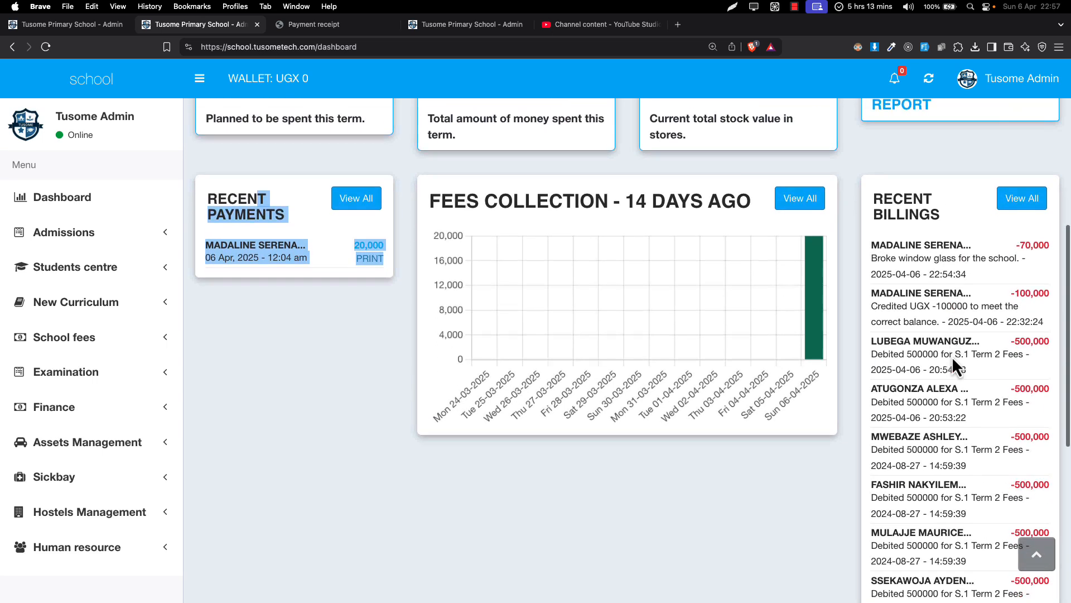
{"action": "scroll", "coordinate": [893, 346], "scroll_direction": "up", "scroll_amount": 3}
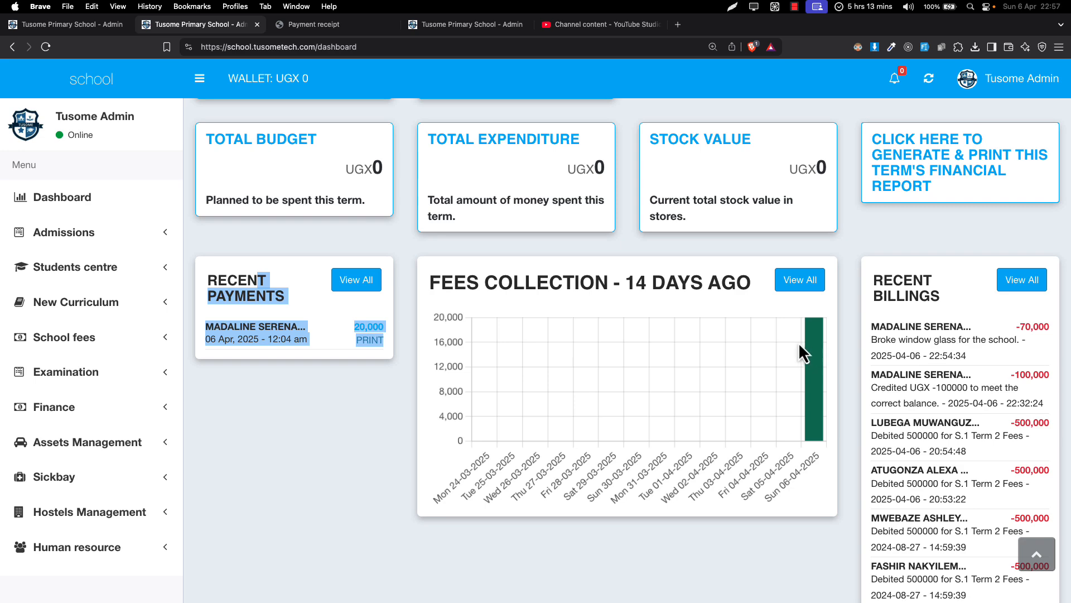
{"action": "scroll", "coordinate": [800, 341], "scroll_direction": "up", "scroll_amount": 5}
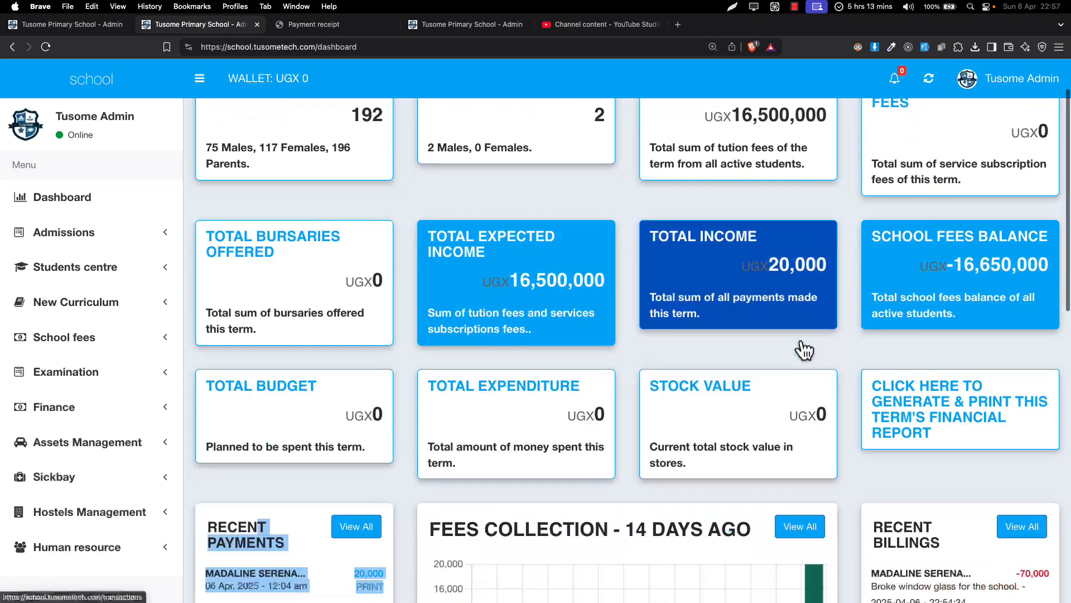
{"action": "scroll", "coordinate": [805, 350], "scroll_direction": "up", "scroll_amount": 2}
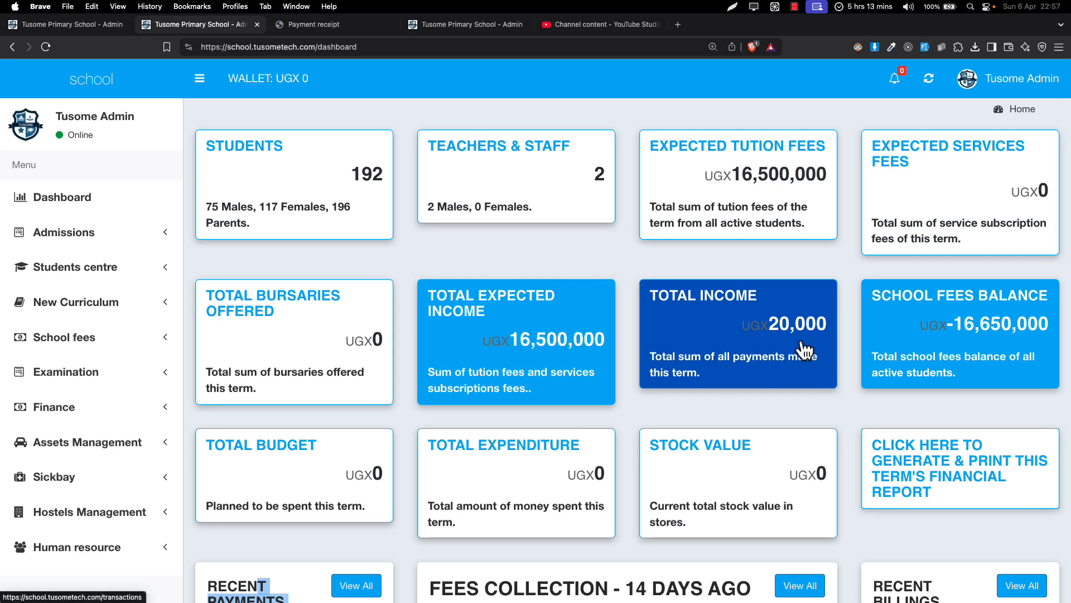
Generate this term's financial report and check its total income split between SchoolPay and cash.
{"action": "left_click", "coordinate": [913, 480]}
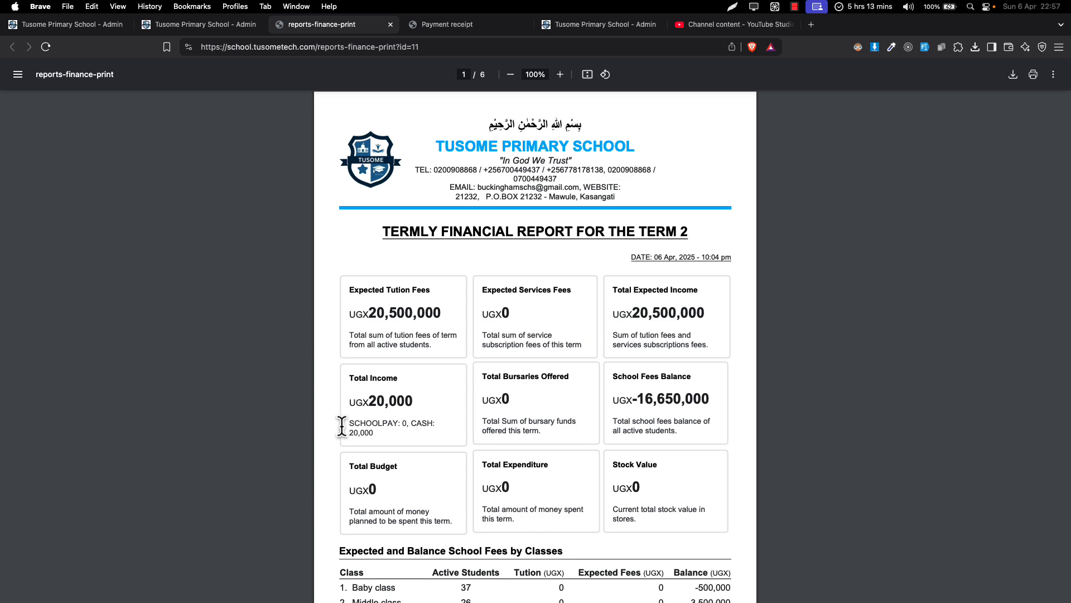
{"action": "scroll", "coordinate": [373, 397], "scroll_direction": "up", "scroll_amount": 5}
{"action": "left_click_drag", "start_coordinate": [234, 368], "coordinate": [322, 456]}
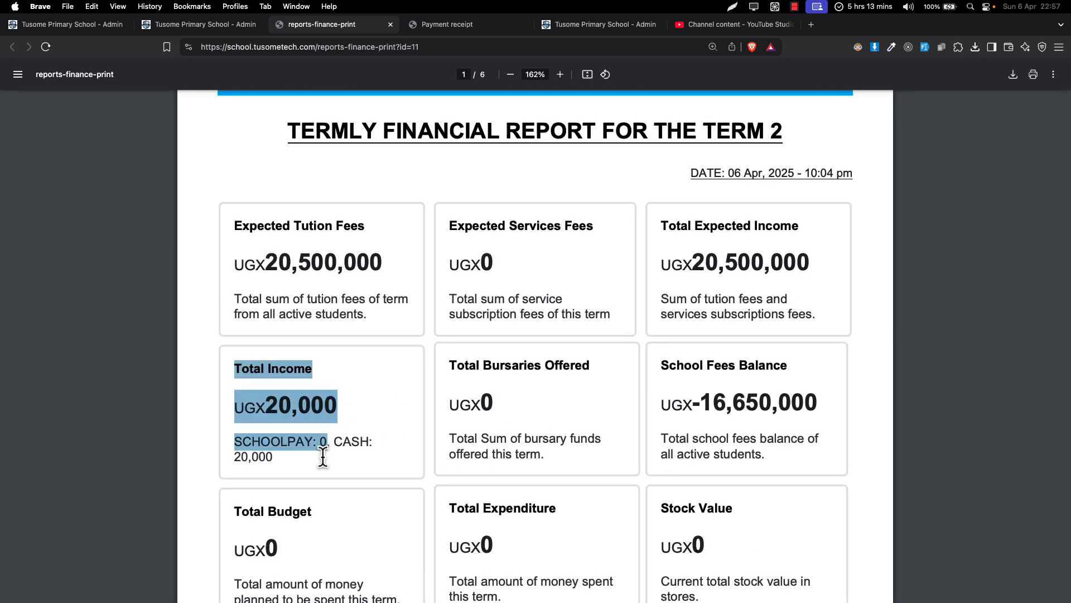
{"action": "left_click", "coordinate": [323, 457]}
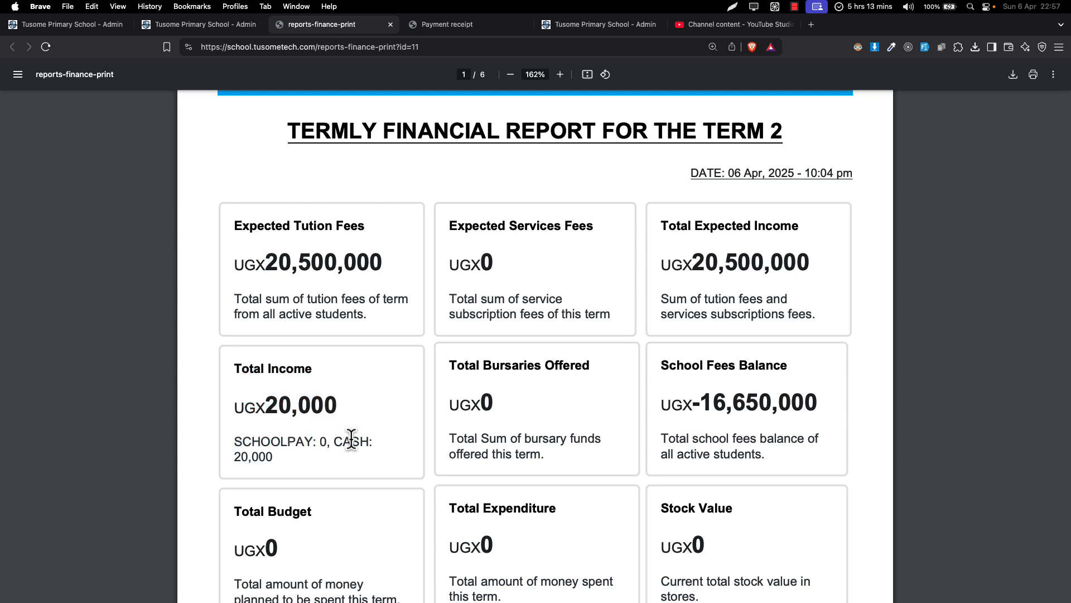
{"action": "left_click_drag", "start_coordinate": [344, 449], "coordinate": [360, 452]}
{"action": "left_click_drag", "start_coordinate": [260, 442], "coordinate": [336, 440]}
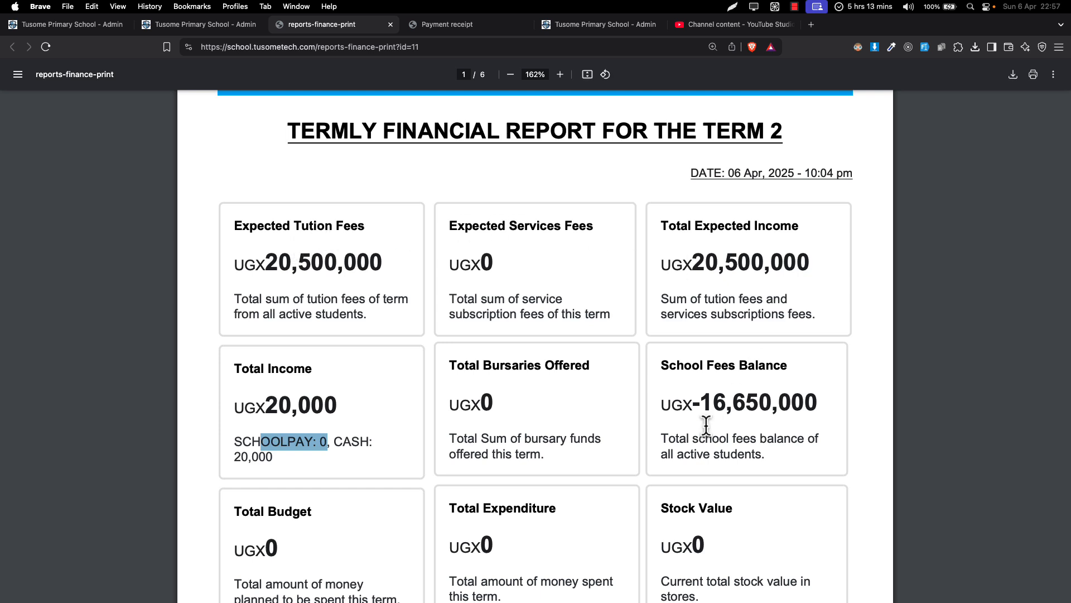
Examine the whole termly financial report, including fees by class, service subscriptions, stock taking and warnings.
{"action": "scroll", "coordinate": [706, 425], "scroll_direction": "up", "scroll_amount": 4}
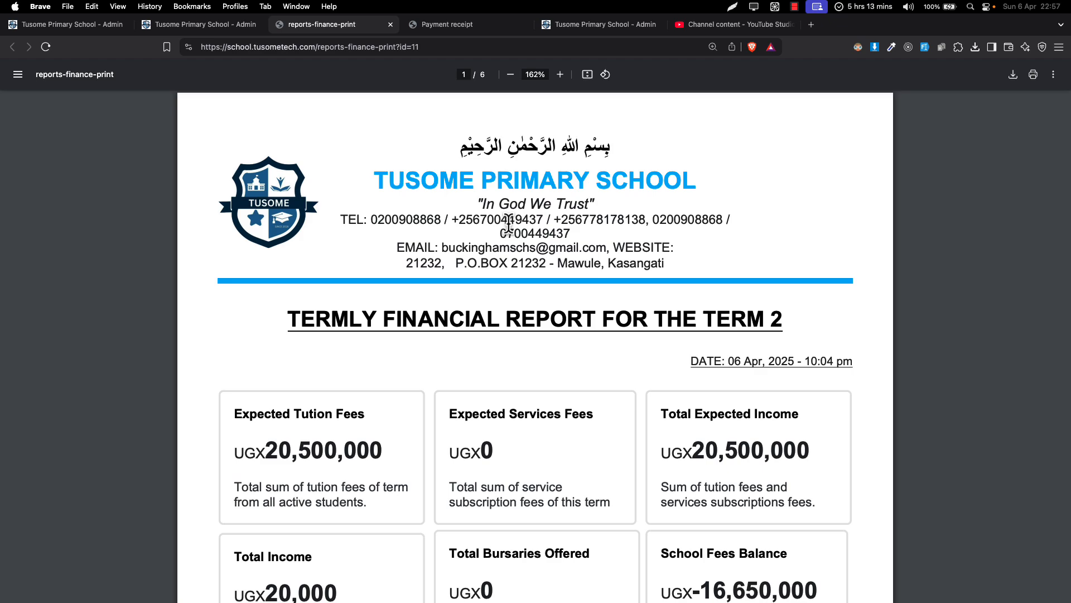
{"action": "scroll", "coordinate": [508, 223], "scroll_direction": "down", "scroll_amount": 13}
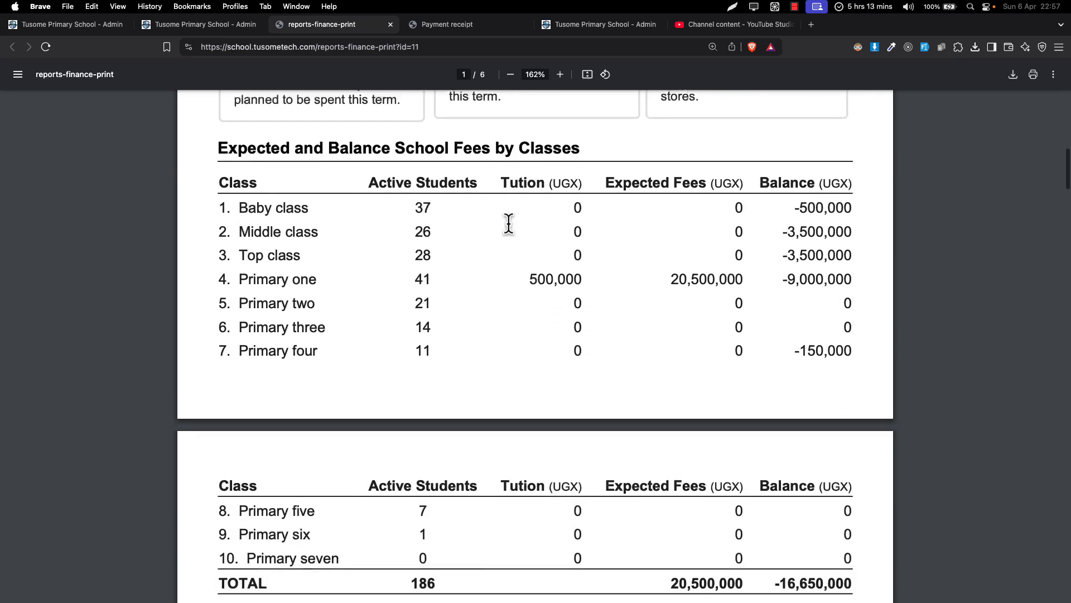
{"action": "scroll", "coordinate": [508, 223], "scroll_direction": "down", "scroll_amount": 11}
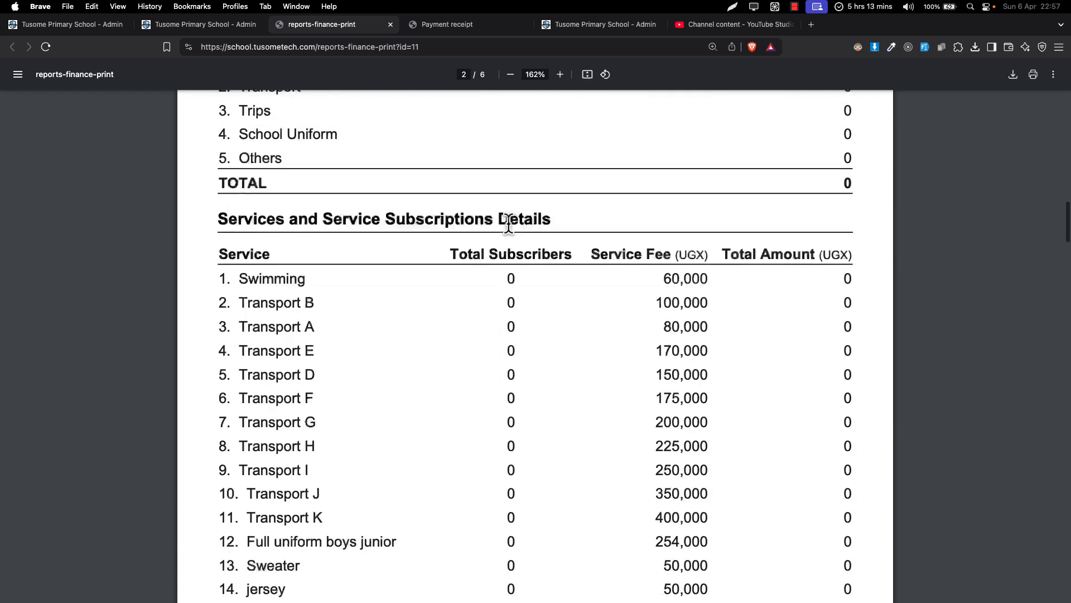
{"action": "scroll", "coordinate": [509, 223], "scroll_direction": "down", "scroll_amount": 20}
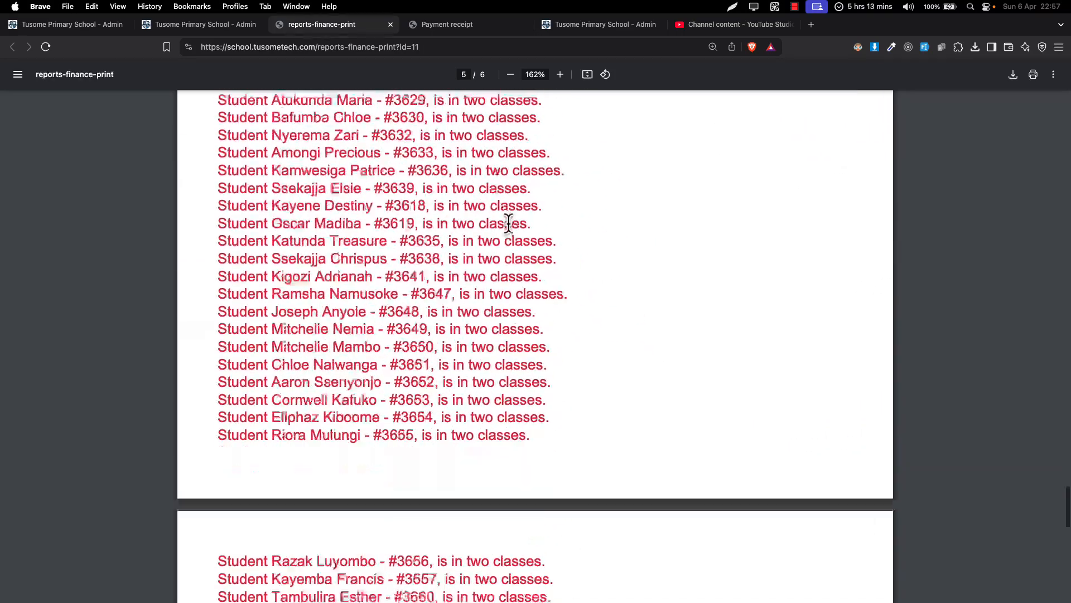
{"action": "scroll", "coordinate": [508, 224], "scroll_direction": "down", "scroll_amount": 13}
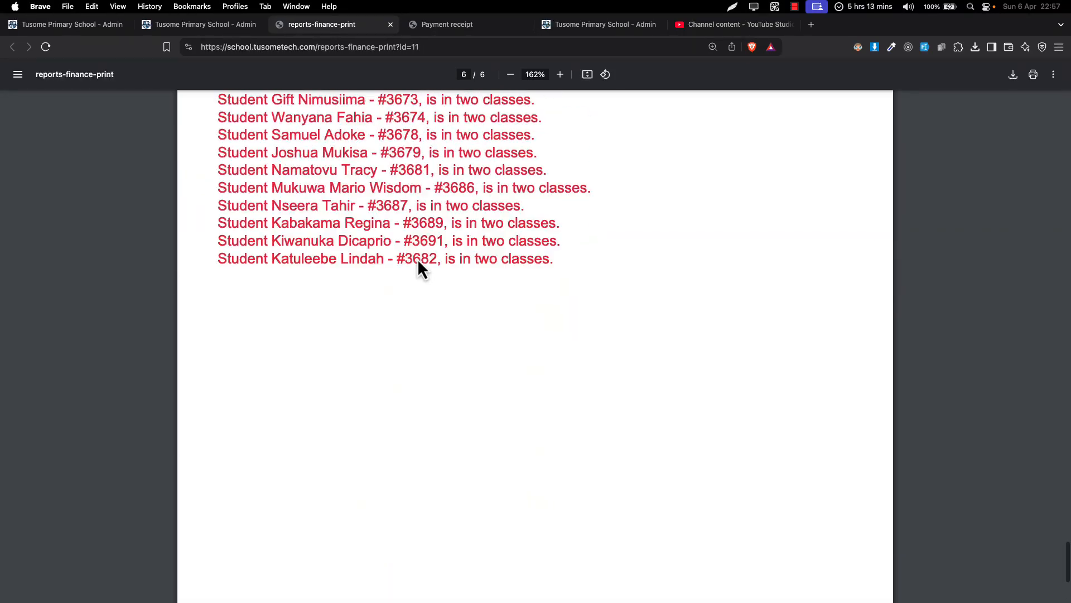
{"action": "scroll", "coordinate": [420, 268], "scroll_direction": "up", "scroll_amount": 20}
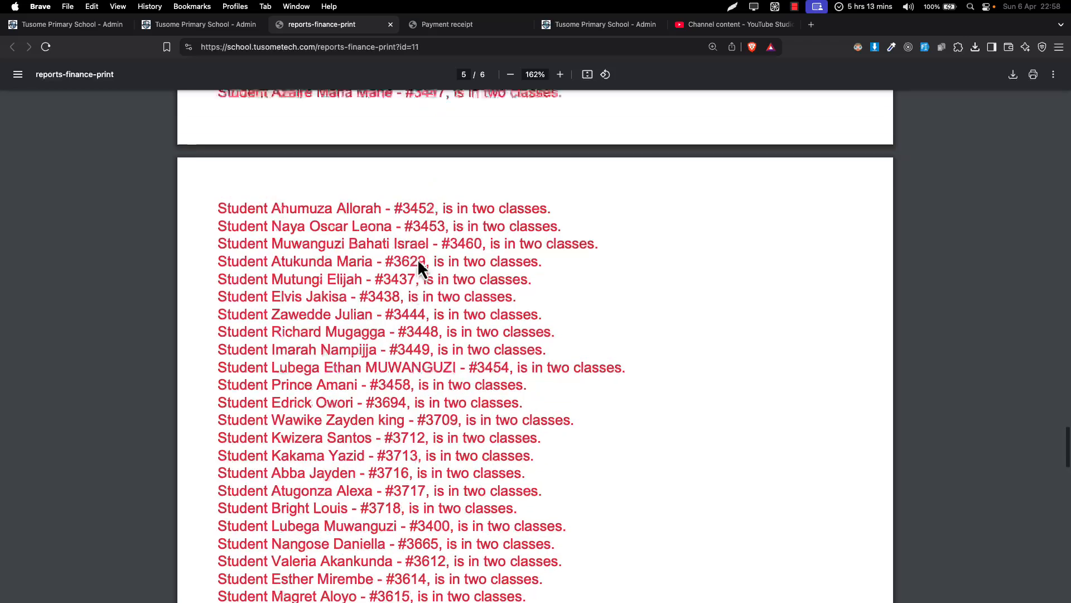
{"action": "scroll", "coordinate": [419, 262], "scroll_direction": "up", "scroll_amount": 20}
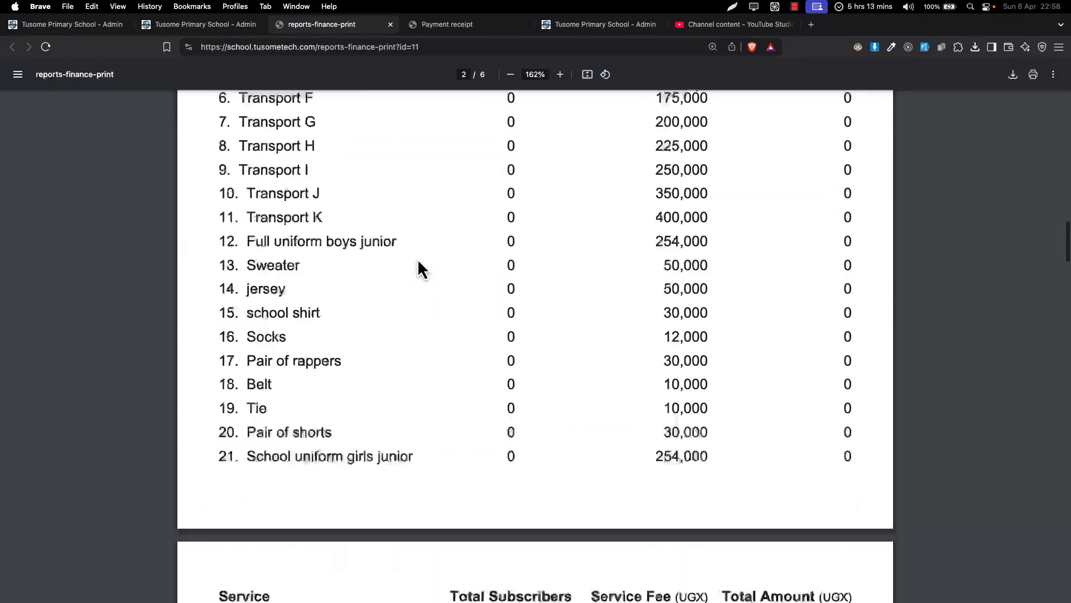
{"action": "scroll", "coordinate": [417, 265], "scroll_direction": "down", "scroll_amount": 15}
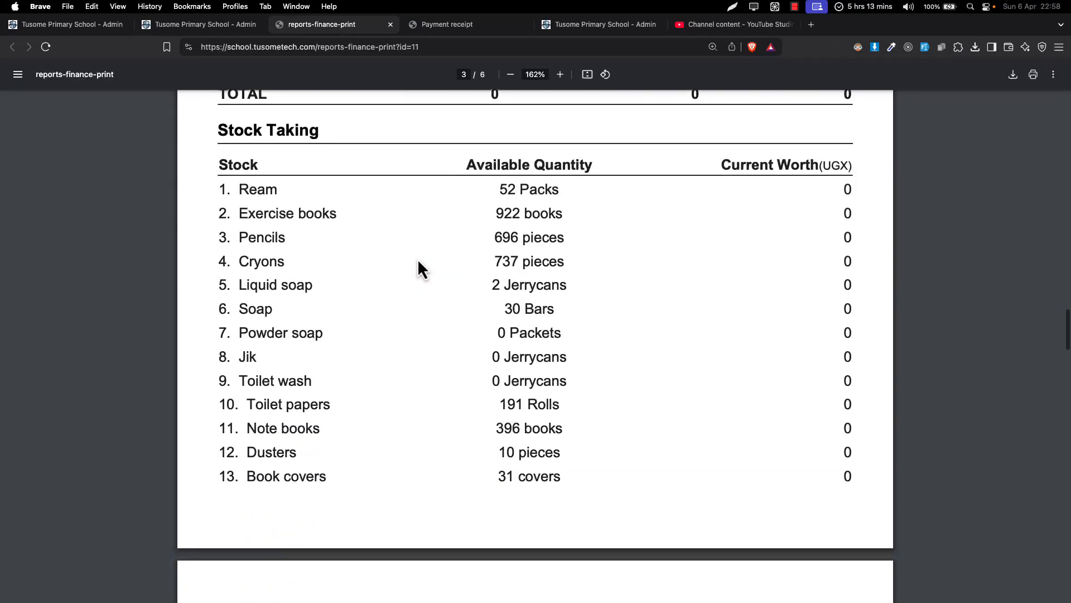
{"action": "scroll", "coordinate": [418, 259], "scroll_direction": "down", "scroll_amount": 20}
{"action": "scroll", "coordinate": [413, 248], "scroll_direction": "up", "scroll_amount": 2}
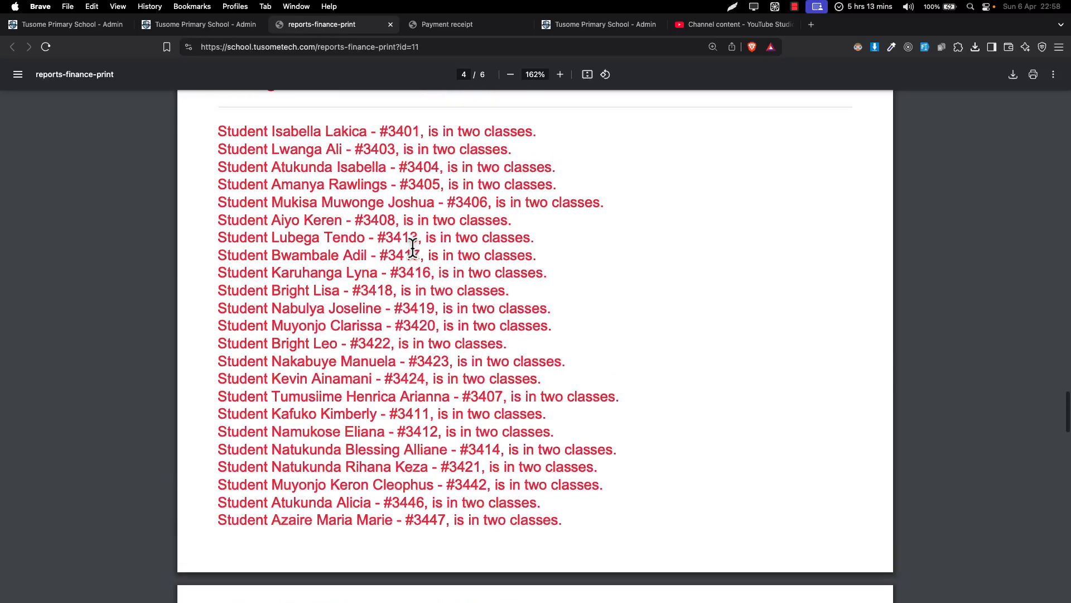
Check one student's class warning in the financial report and return to the list of active student accounts.
{"action": "left_click_drag", "start_coordinate": [311, 265], "coordinate": [462, 263]}
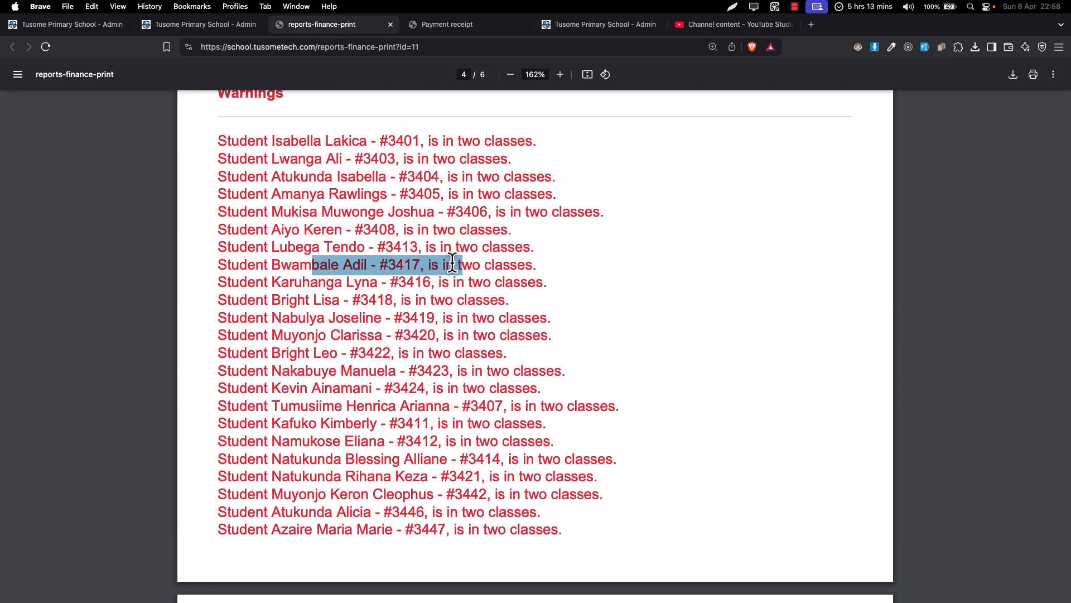
{"action": "left_click", "coordinate": [452, 262]}
{"action": "left_click_drag", "start_coordinate": [292, 265], "coordinate": [483, 264]}
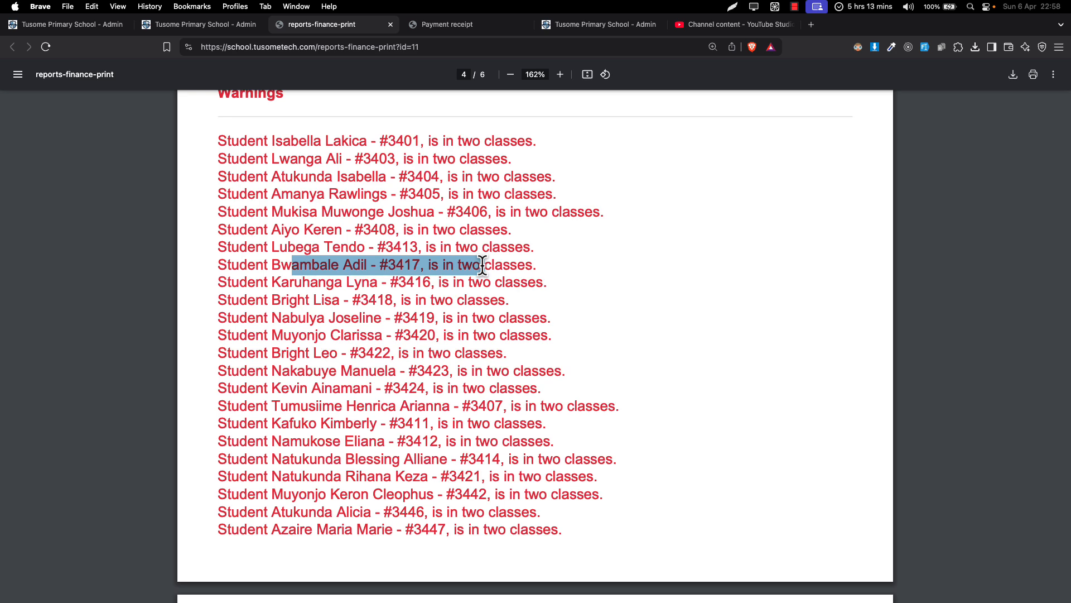
{"action": "left_click", "coordinate": [80, 26]}
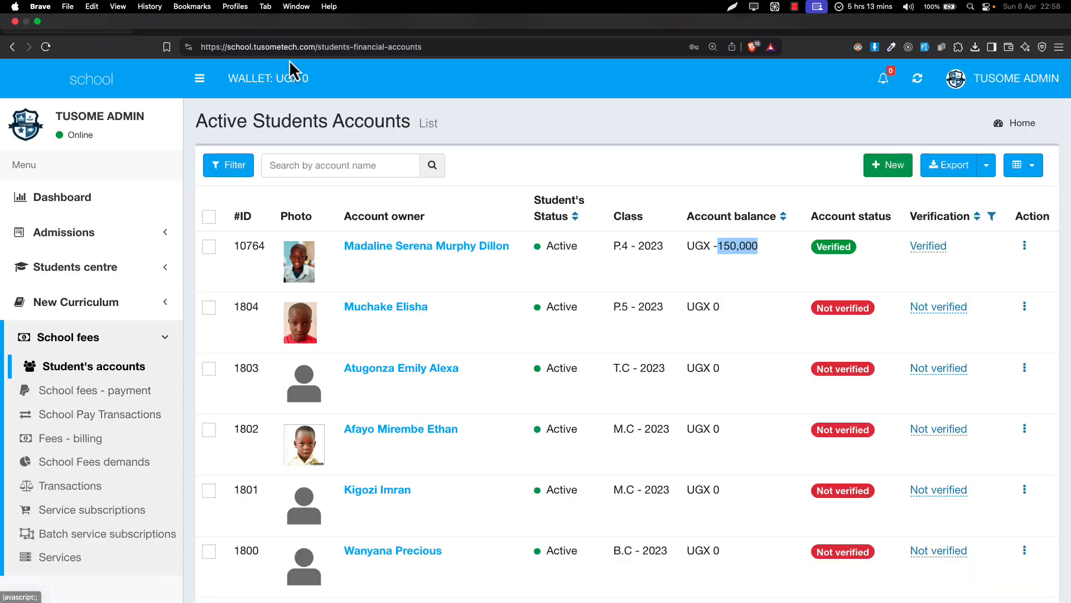
Return to the termly financial report and examine its warnings, services list and Term 2 heading.
{"action": "left_click", "coordinate": [323, 27]}
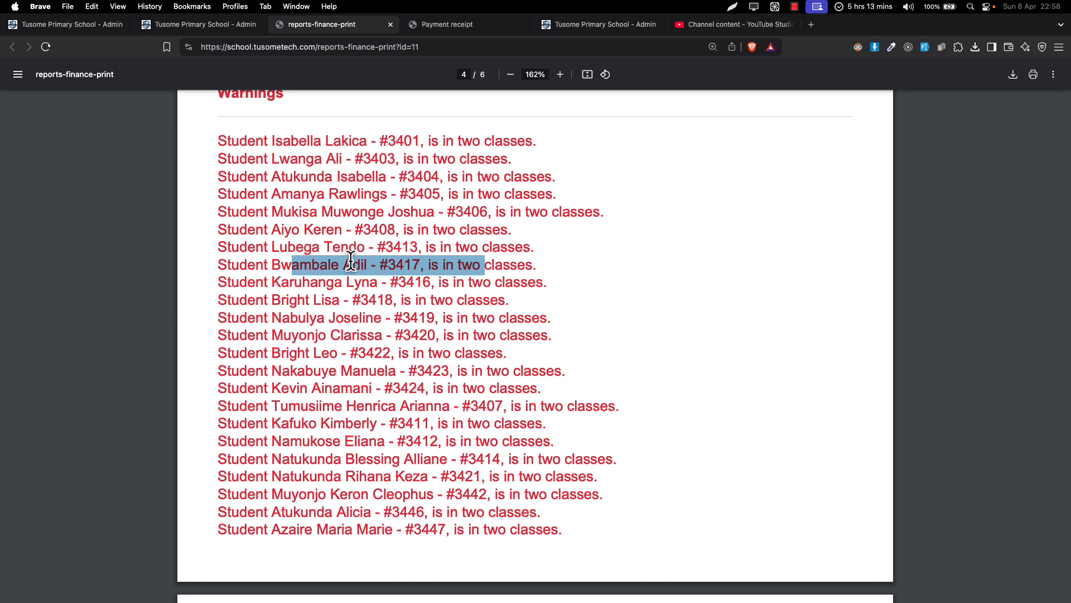
{"action": "left_click", "coordinate": [326, 262]}
{"action": "left_click_drag", "start_coordinate": [283, 263], "coordinate": [481, 262]}
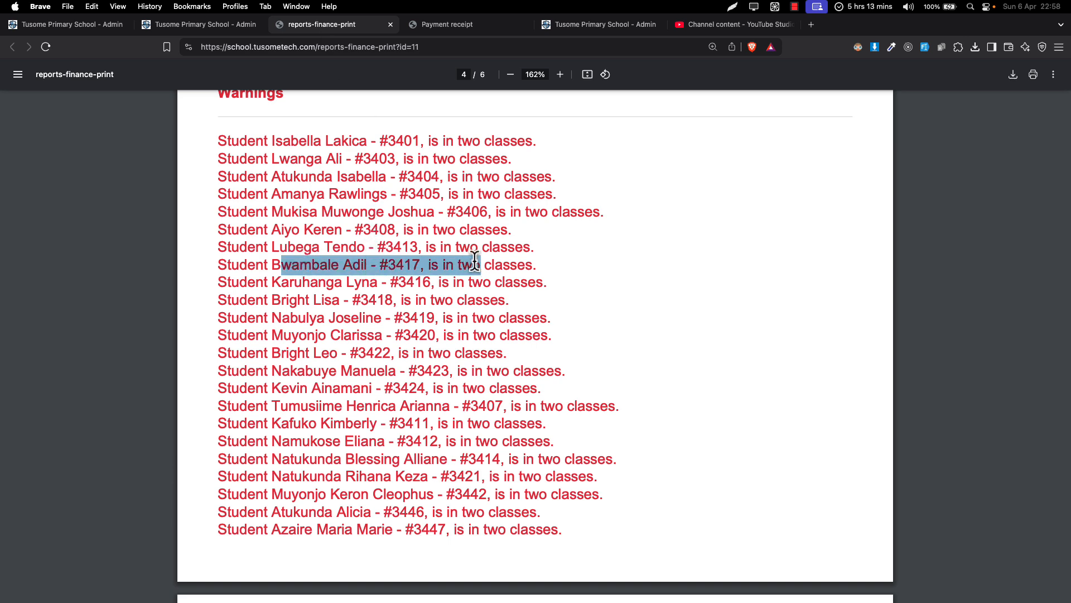
{"action": "scroll", "coordinate": [474, 260], "scroll_direction": "up", "scroll_amount": 3}
{"action": "scroll", "coordinate": [474, 260], "scroll_direction": "down", "scroll_amount": 10}
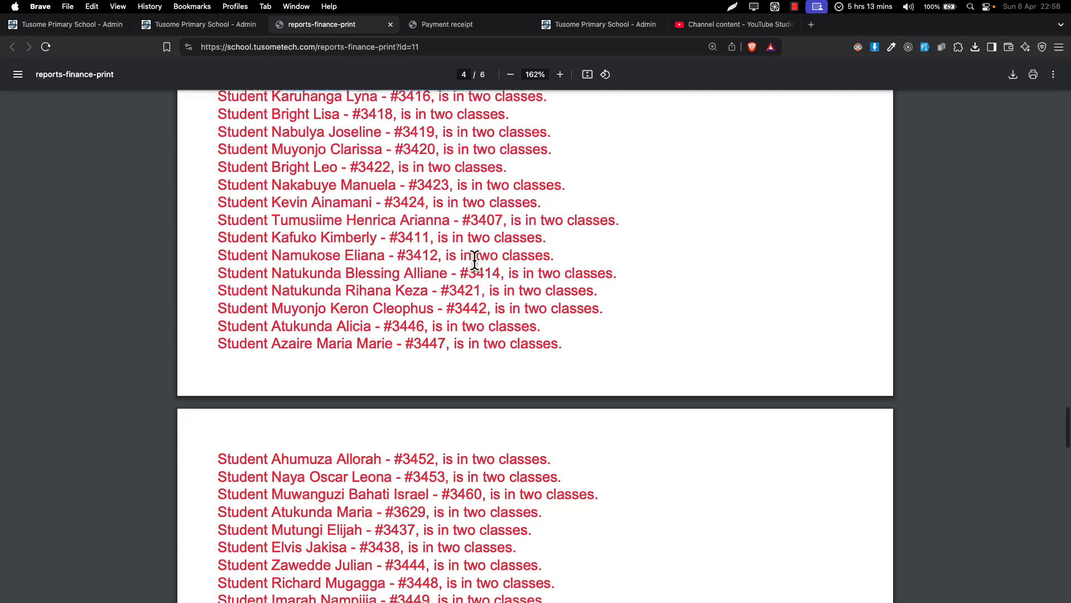
{"action": "scroll", "coordinate": [474, 259], "scroll_direction": "up", "scroll_amount": 20}
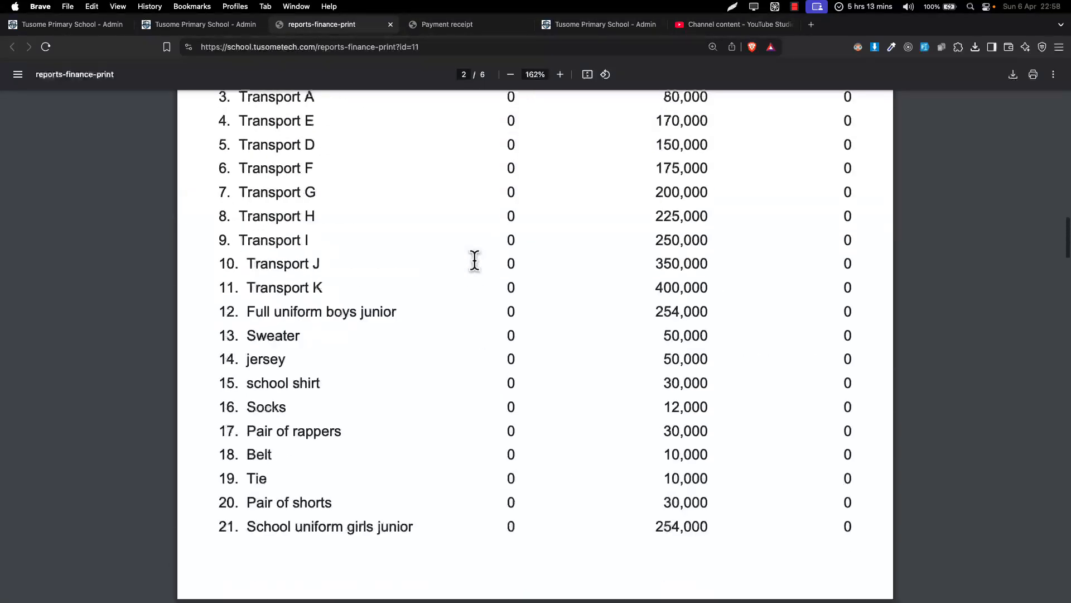
{"action": "scroll", "coordinate": [475, 259], "scroll_direction": "up", "scroll_amount": 20}
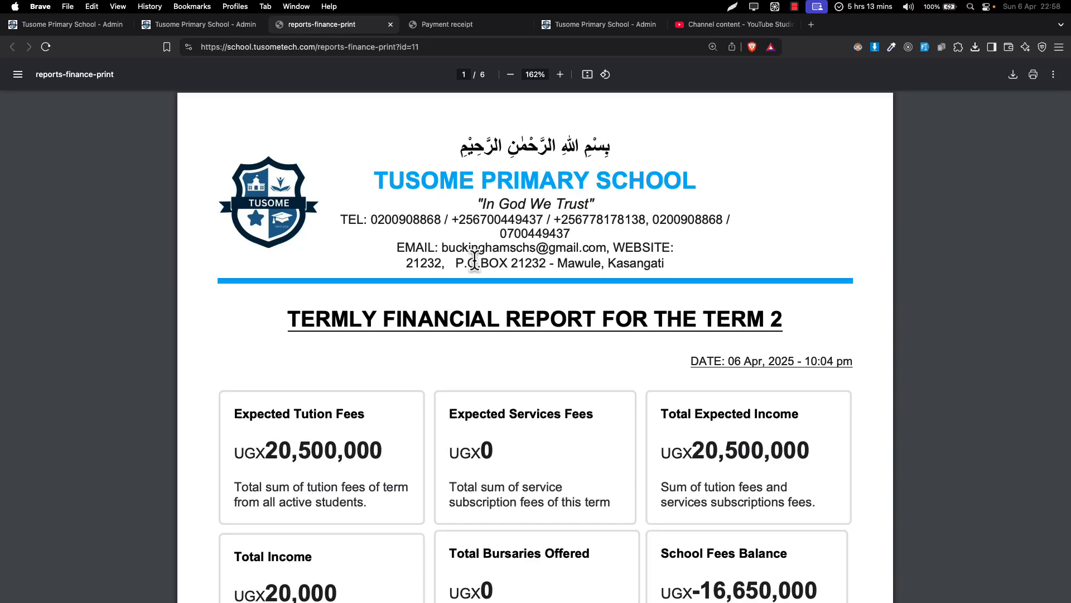
{"action": "double_click", "coordinate": [764, 321]}
{"action": "left_click", "coordinate": [353, 315]}
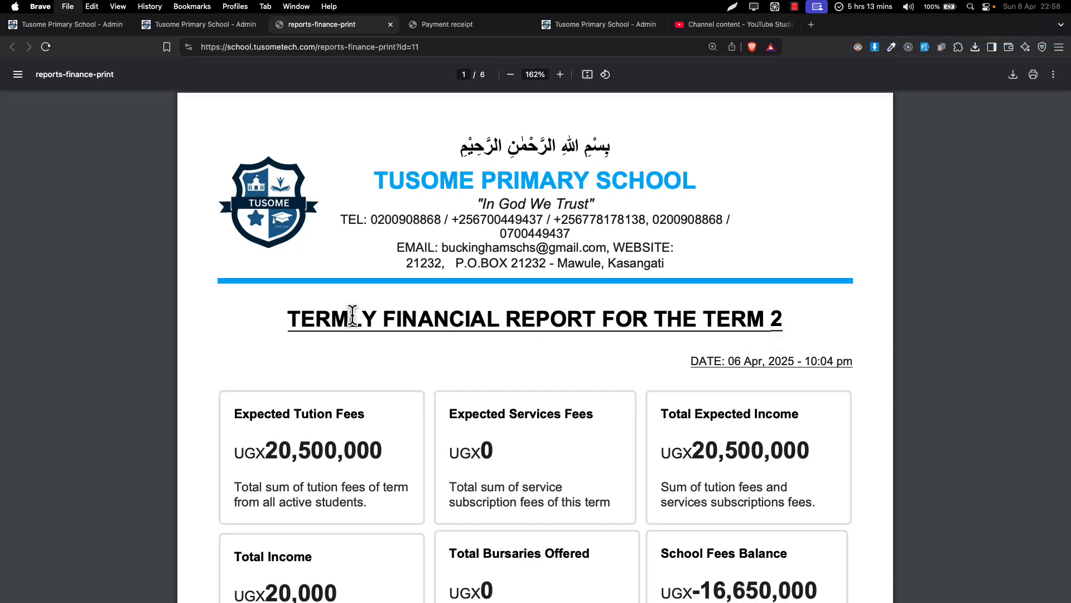
Save the termly financial report as a PDF named "3. financial report" in the Downloads folder.
{"action": "key", "text": "super+s"}
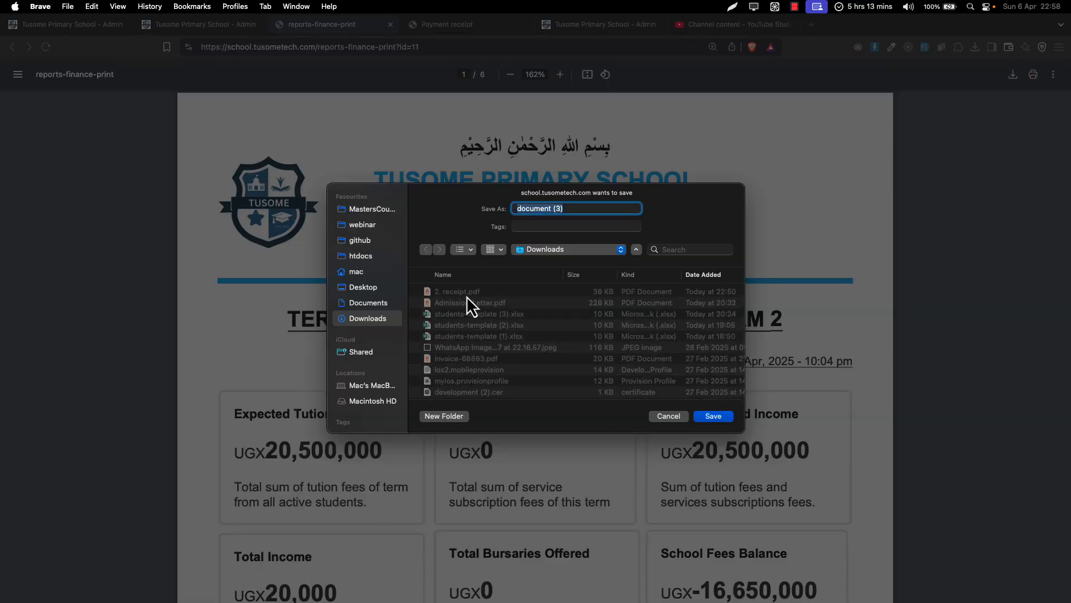
{"action": "type", "text": "3. financial reo"}
{"action": "key", "text": "BackSpace"}
{"action": "type", "text": "port"}
{"action": "key", "text": "Return"}
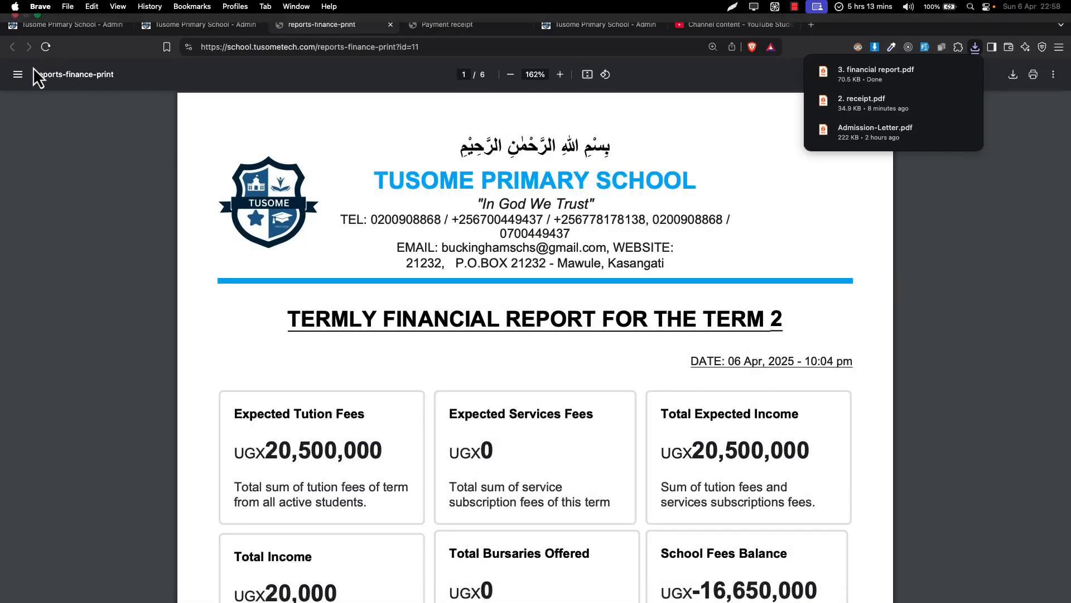
Return to the active student accounts, look through the list down to its total, and open the school fees payments list.
{"action": "left_click", "coordinate": [68, 32]}
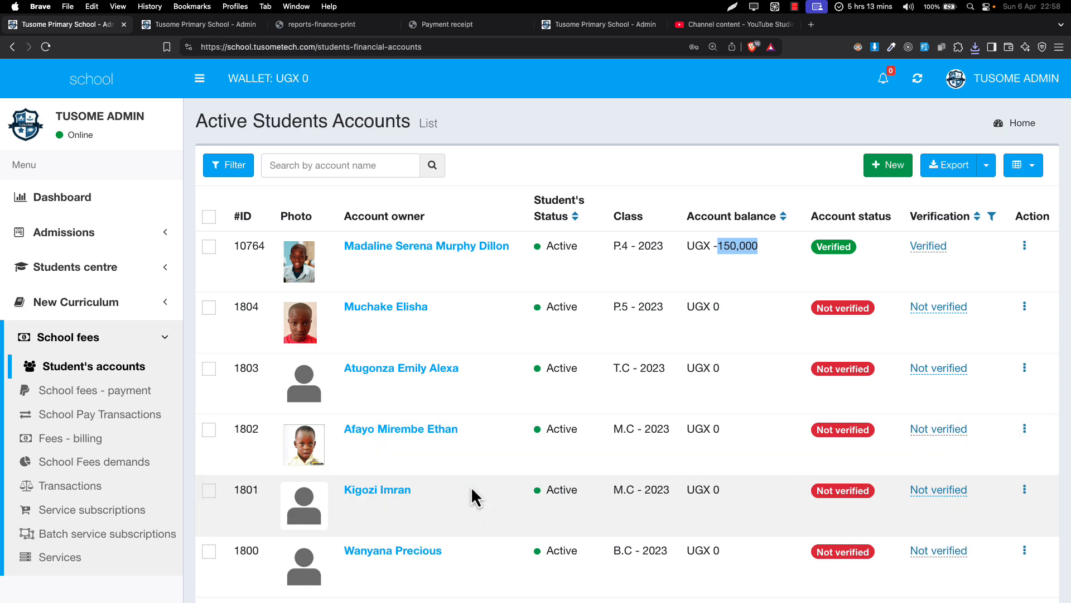
{"action": "scroll", "coordinate": [471, 487], "scroll_direction": "down", "scroll_amount": 20}
{"action": "scroll", "coordinate": [471, 487], "scroll_direction": "up", "scroll_amount": 3}
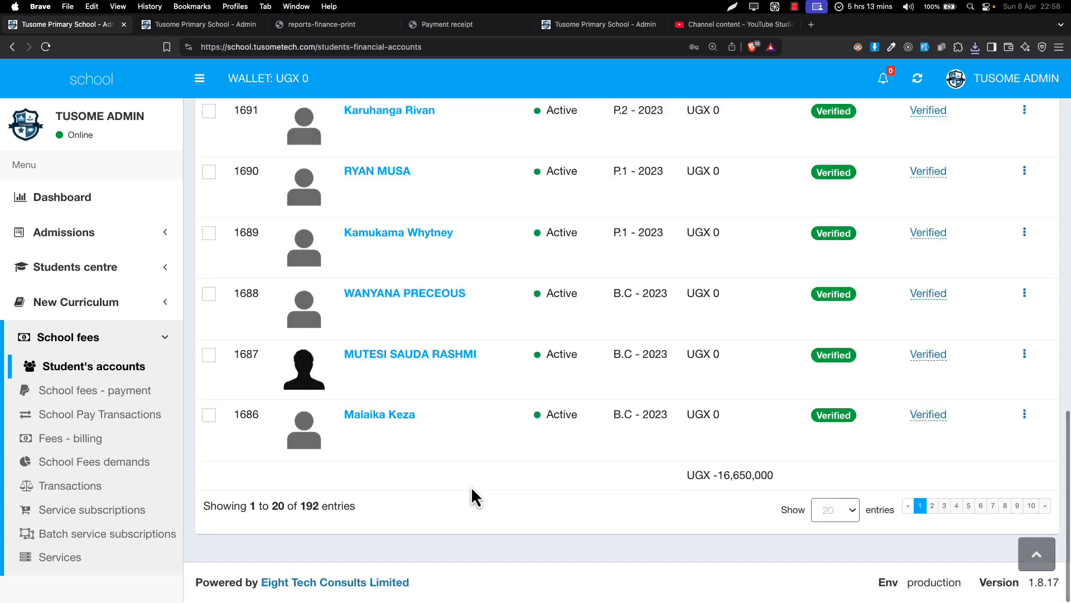
{"action": "scroll", "coordinate": [495, 342], "scroll_direction": "up", "scroll_amount": 4}
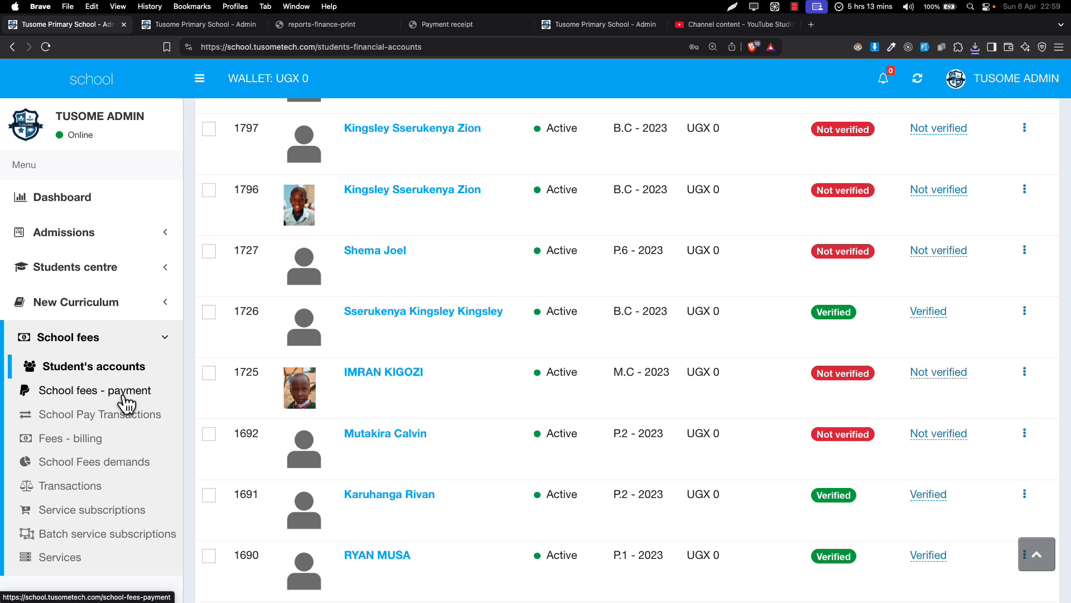
{"action": "left_click", "coordinate": [125, 395]}
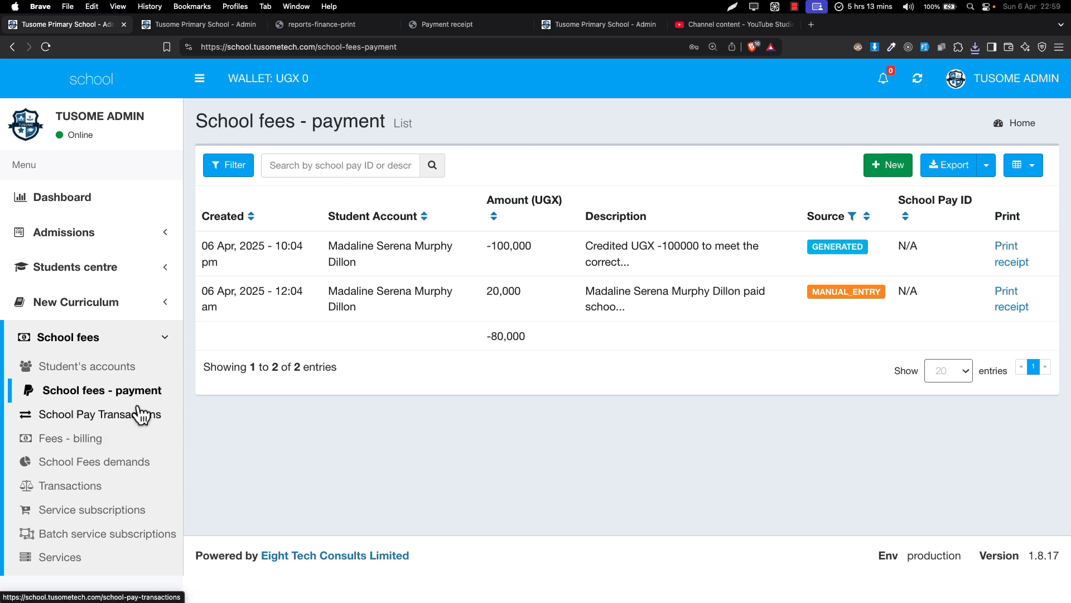
Show the transactions list with its filter options, and view the profile and fees summary of the student who paid UGX 20,000.
{"action": "left_click", "coordinate": [100, 490]}
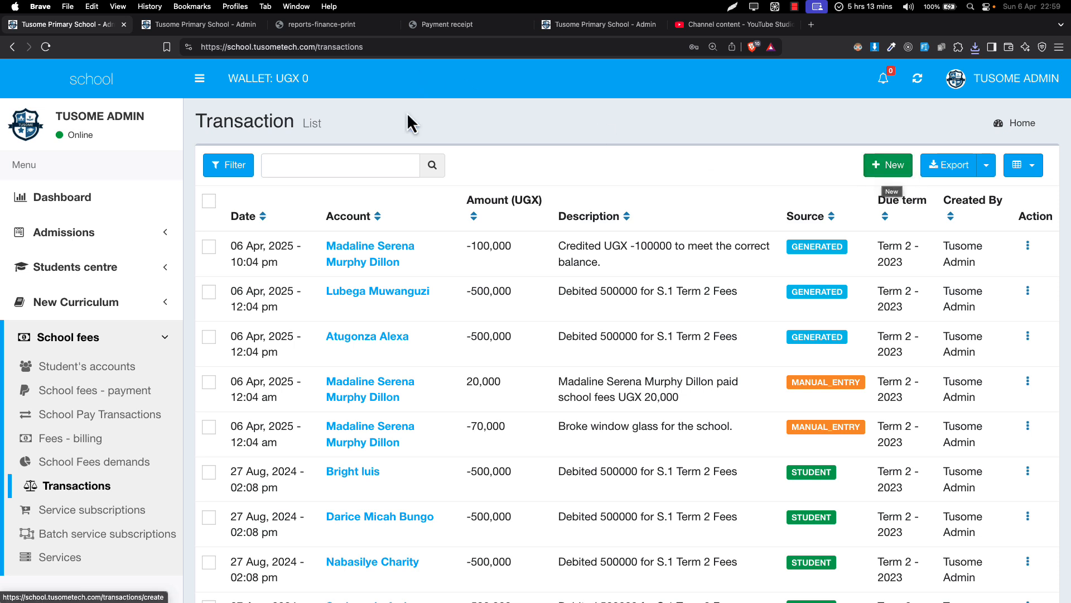
{"action": "left_click", "coordinate": [232, 167]}
{"action": "scroll", "coordinate": [365, 368], "scroll_direction": "down", "scroll_amount": 6}
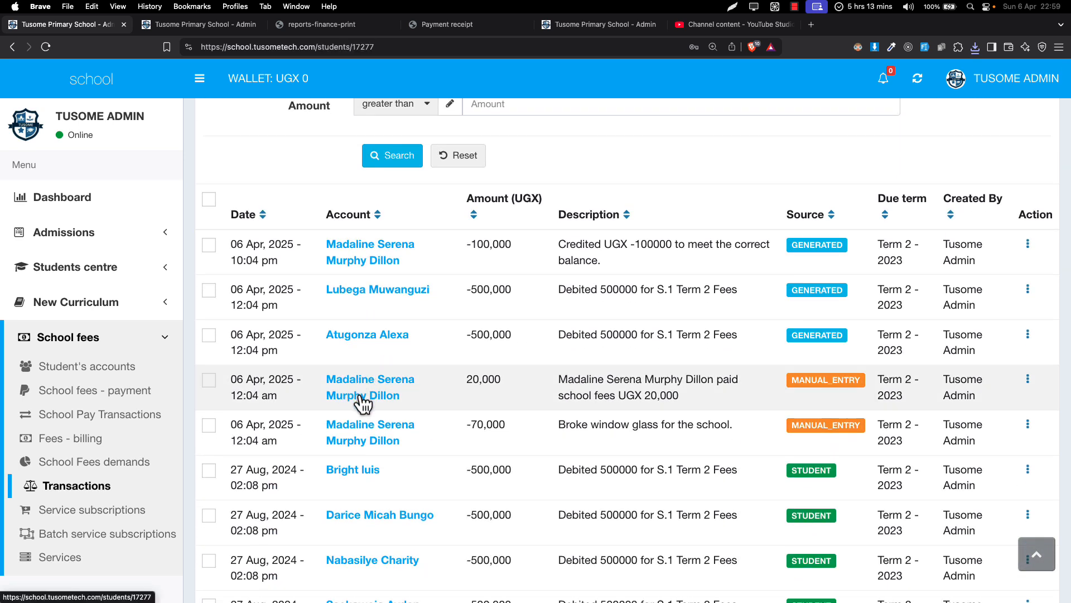
{"action": "left_click", "coordinate": [363, 398]}
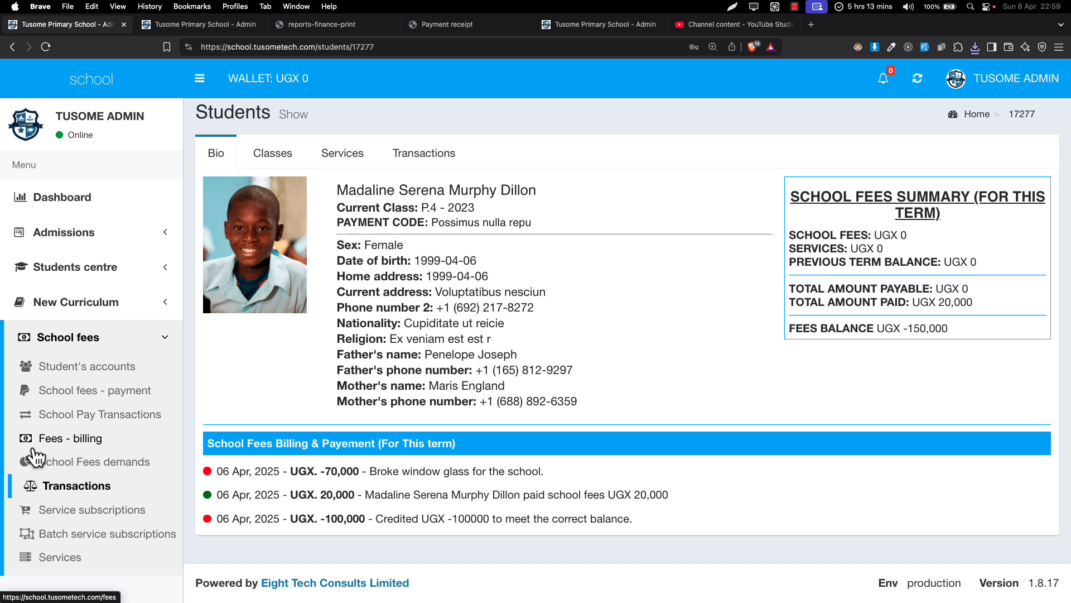
{"action": "scroll", "coordinate": [74, 468], "scroll_direction": "down", "scroll_amount": 5}
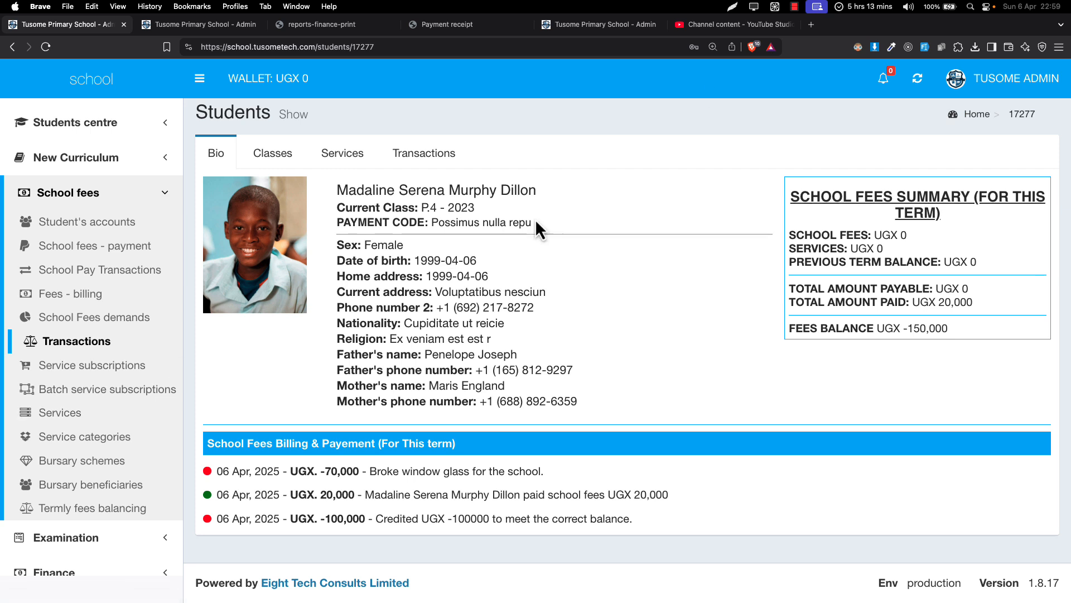
{"action": "left_click", "coordinate": [797, 8]}
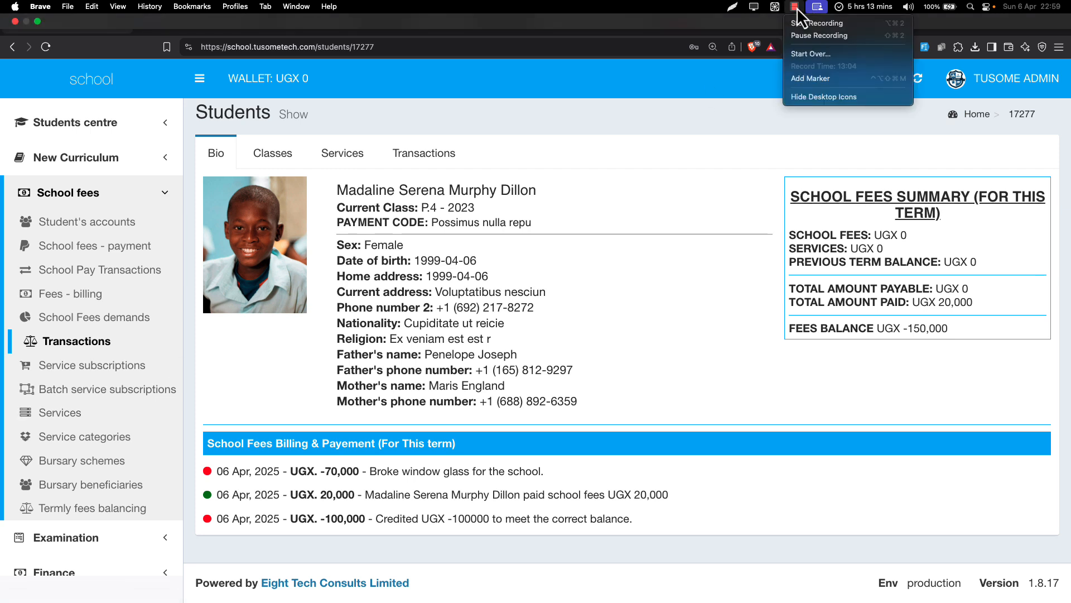